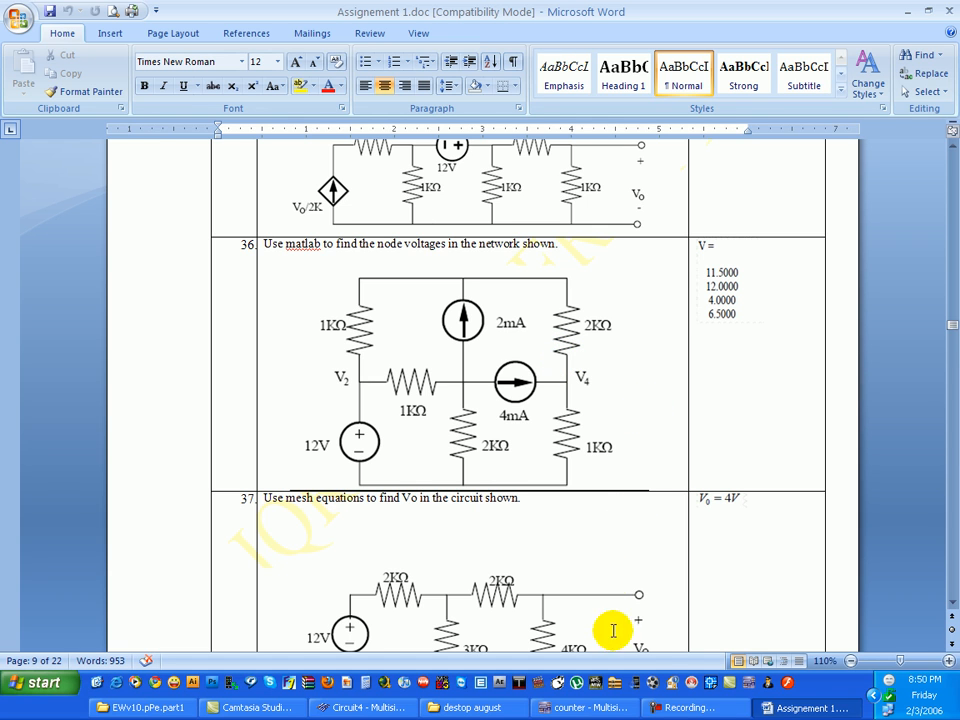
- Switch from the Word assignment to Multisim and open the empty Circuit1 schematic
left_click(714, 709)
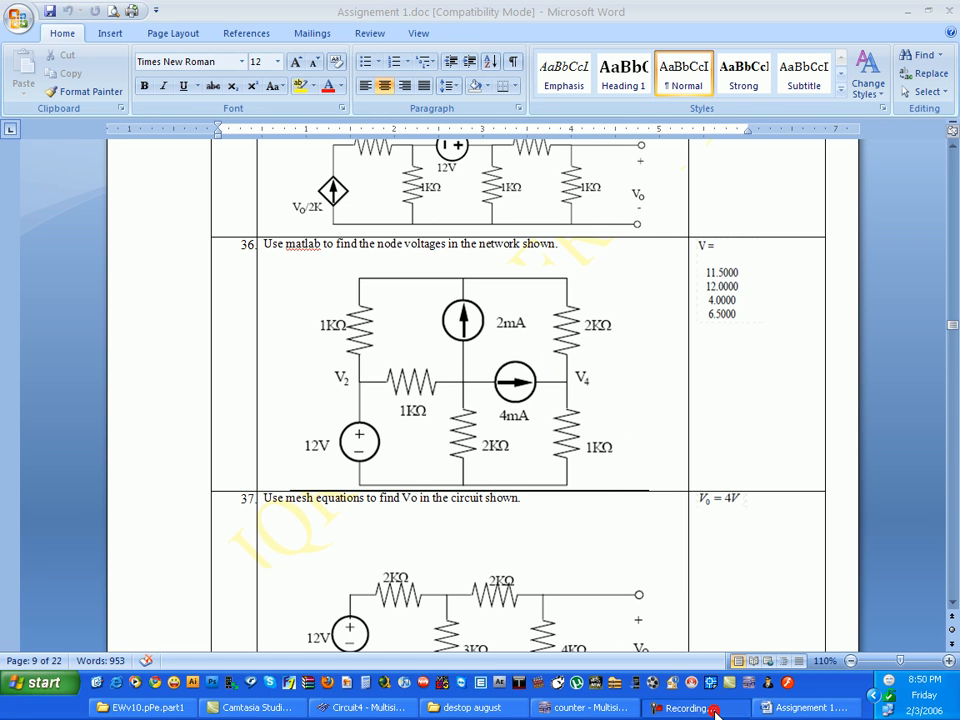
left_click(917, 560)
left_click(365, 706)
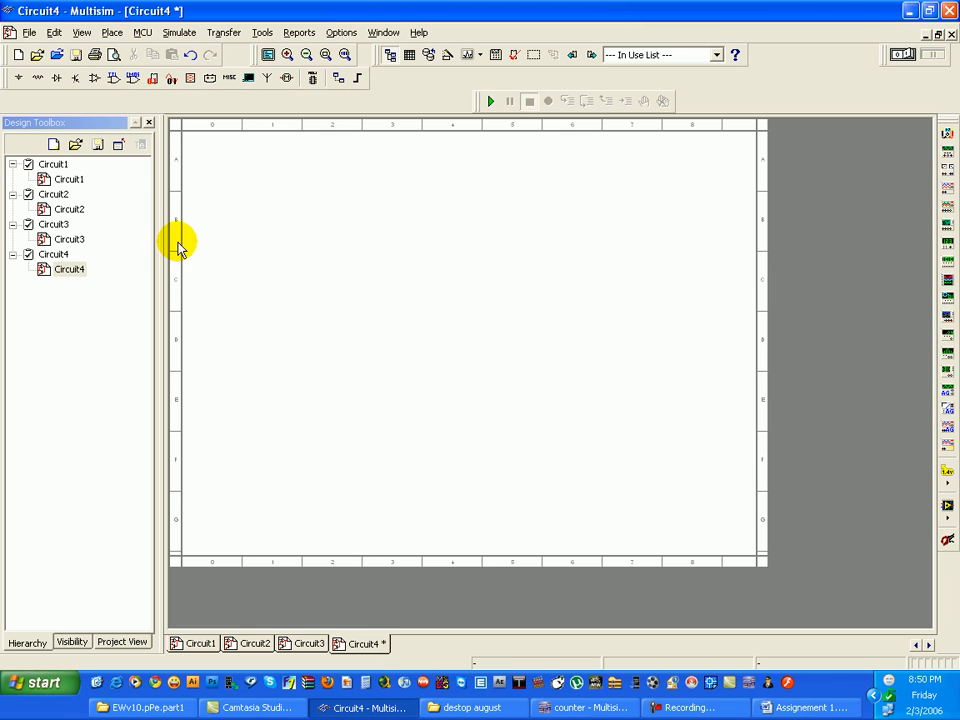
double_click(70, 179)
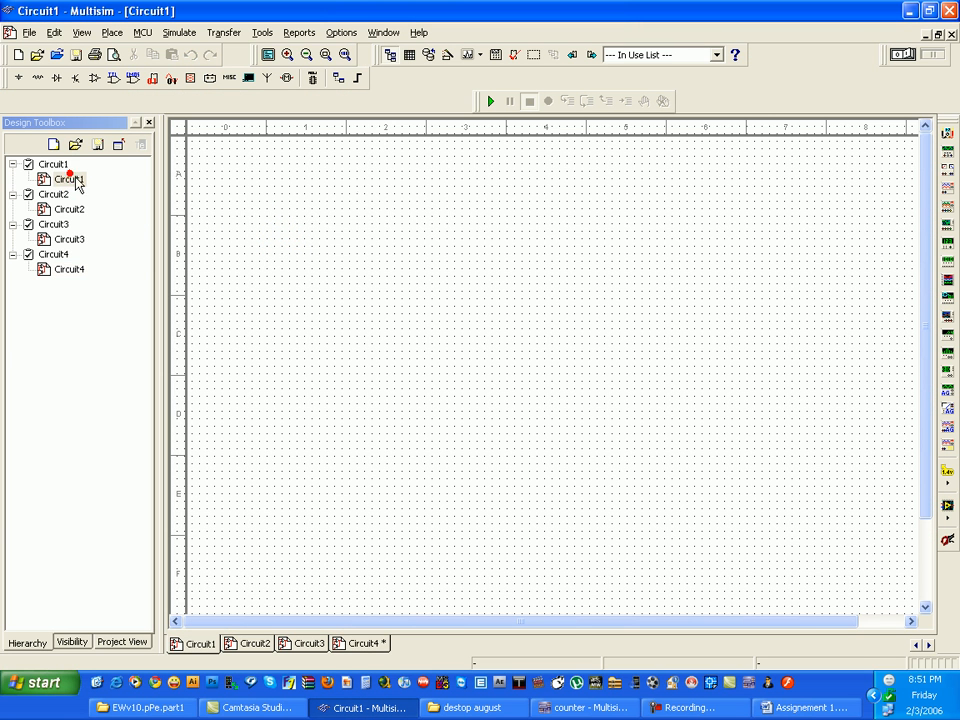
- Place a DC_POWER source from the POWER_SOURCES family on the schematic
left_click(18, 77)
left_click(252, 266)
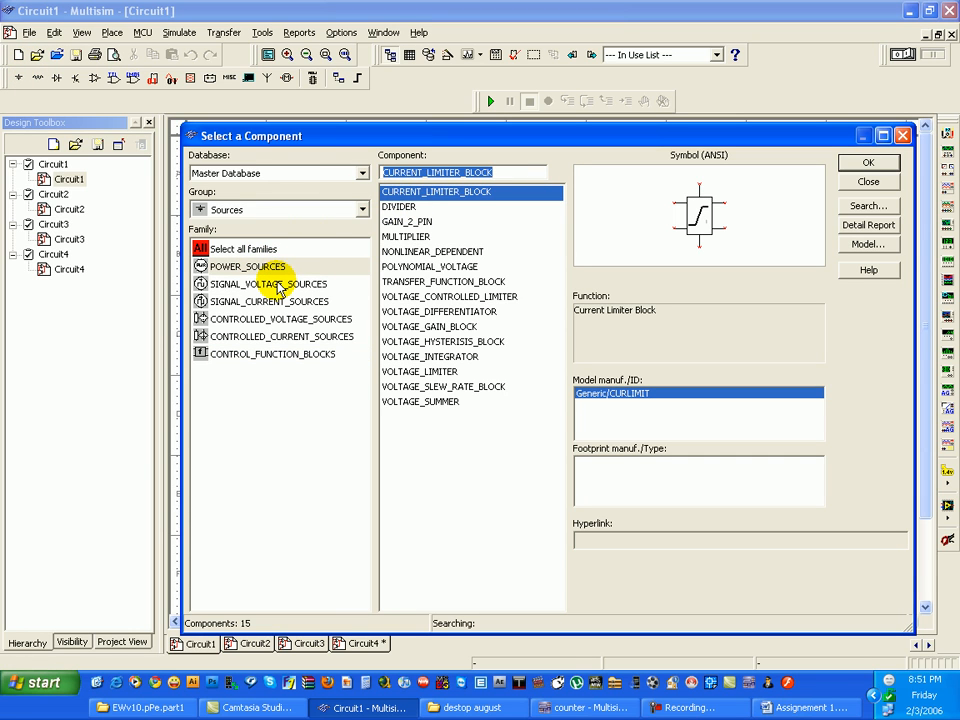
left_click(212, 249)
left_click(252, 267)
left_click(410, 207)
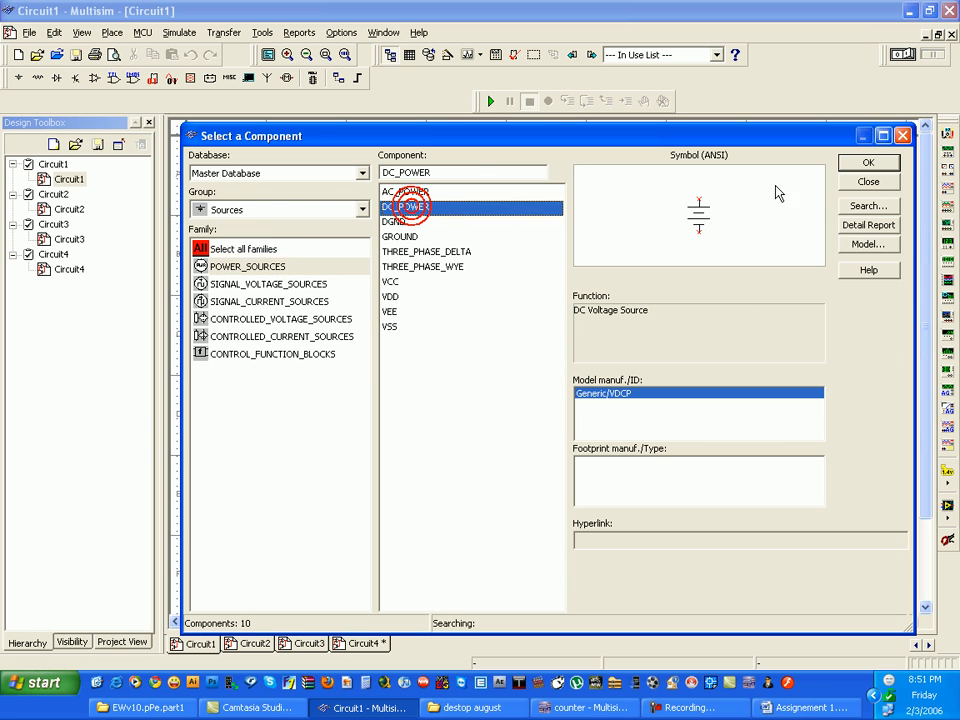
left_click(405, 356)
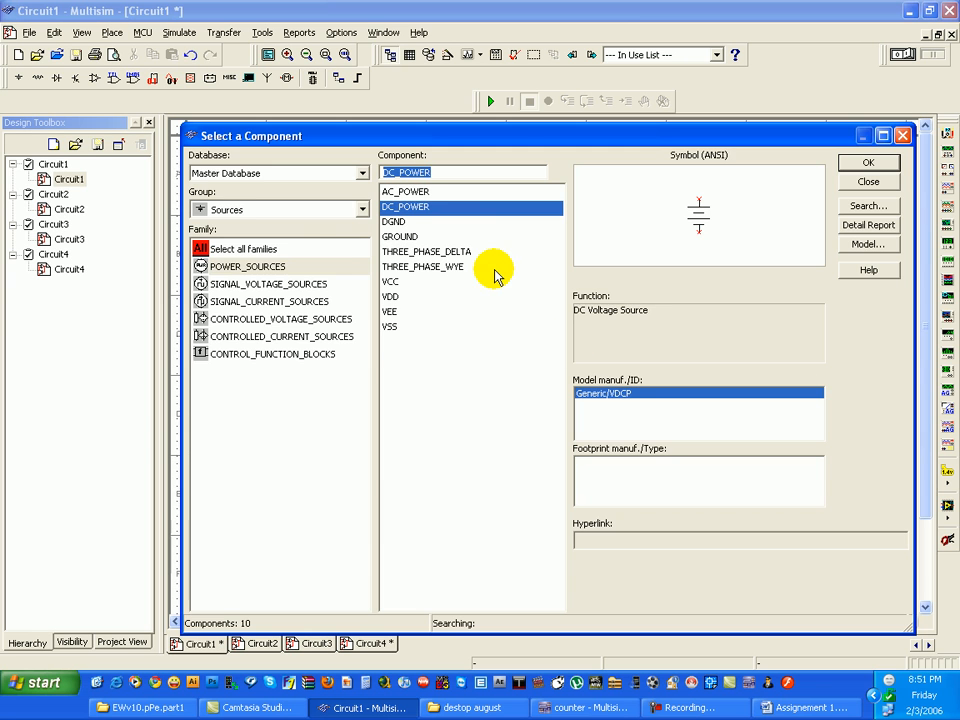
- Place two DC_CURRENT sources from the SIGNAL_CURRENT_SOURCES family side by side, to the right of the DC voltage source
left_click(268, 285)
left_click(275, 302)
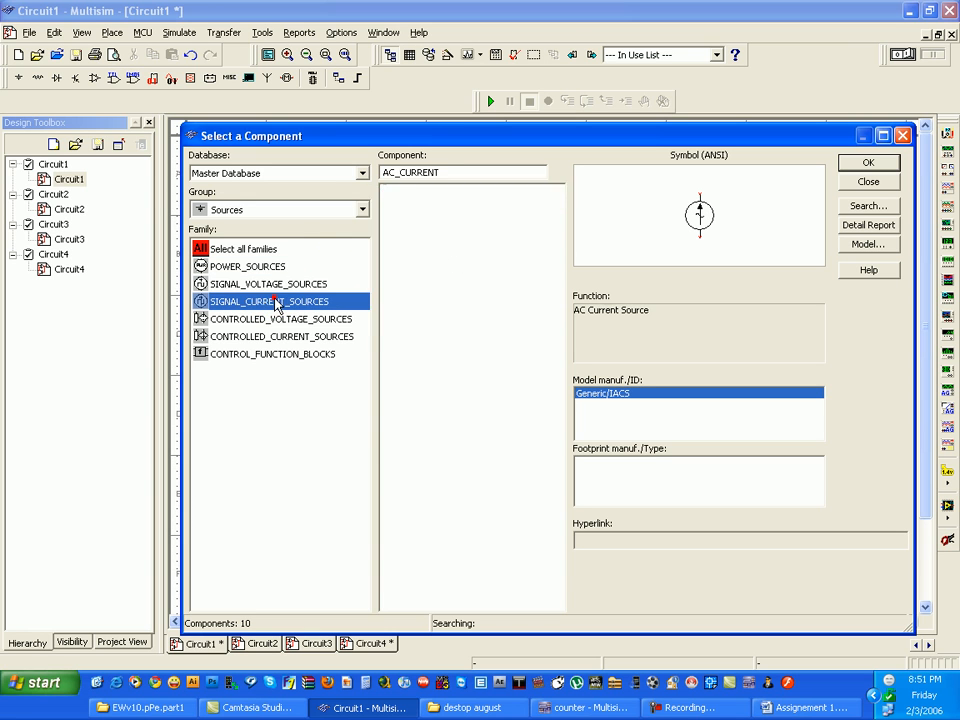
left_click(410, 237)
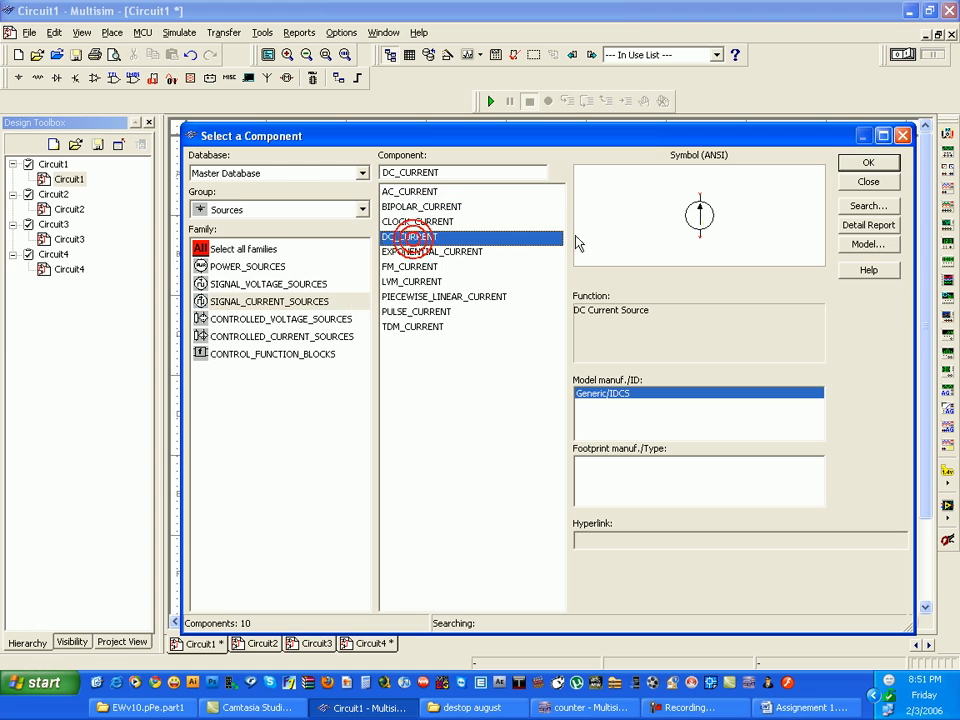
left_click(867, 162)
left_click(558, 328)
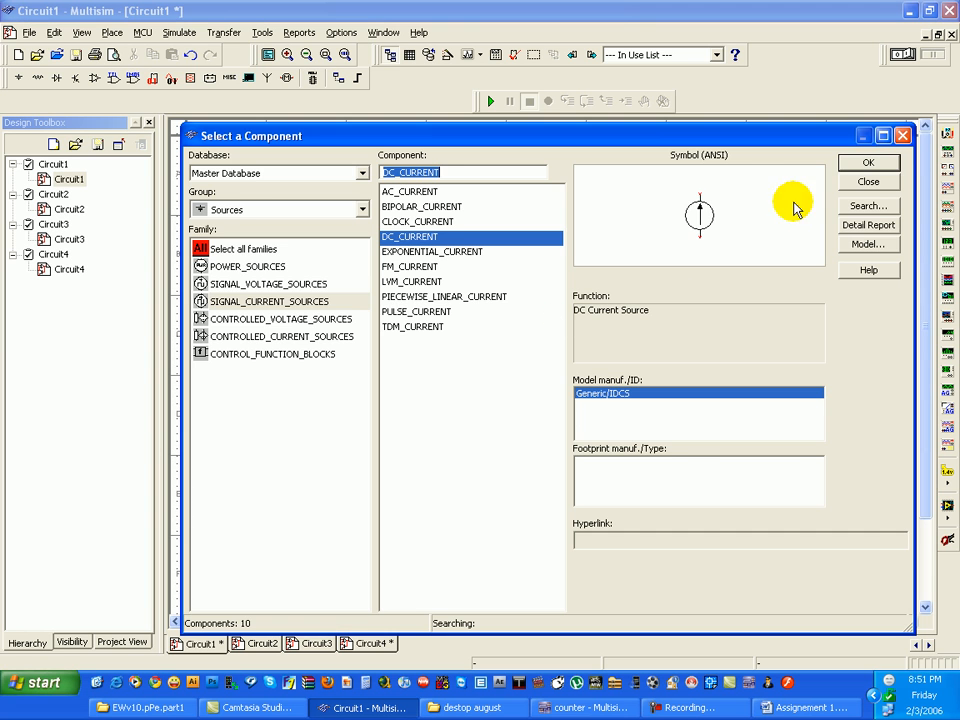
left_click(868, 162)
left_click(653, 318)
left_click(869, 163)
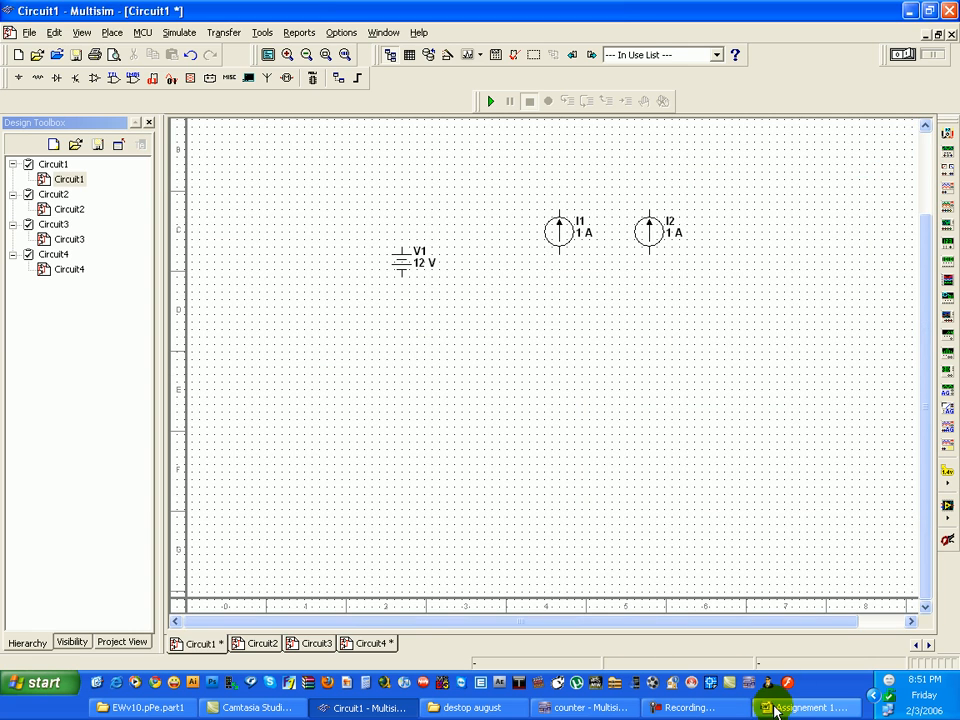
- Check problem 36's circuit in the Word assignment, return to Multisim and place a 7k resistor from the Basic group below the current sources
left_click(787, 708)
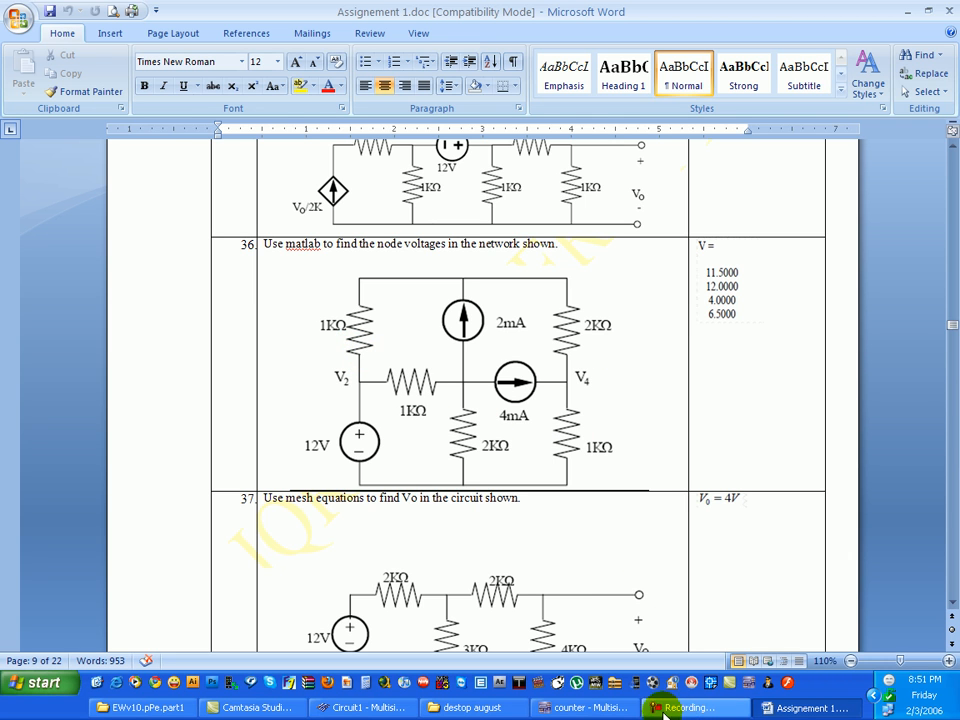
left_click(603, 710)
left_click(338, 707)
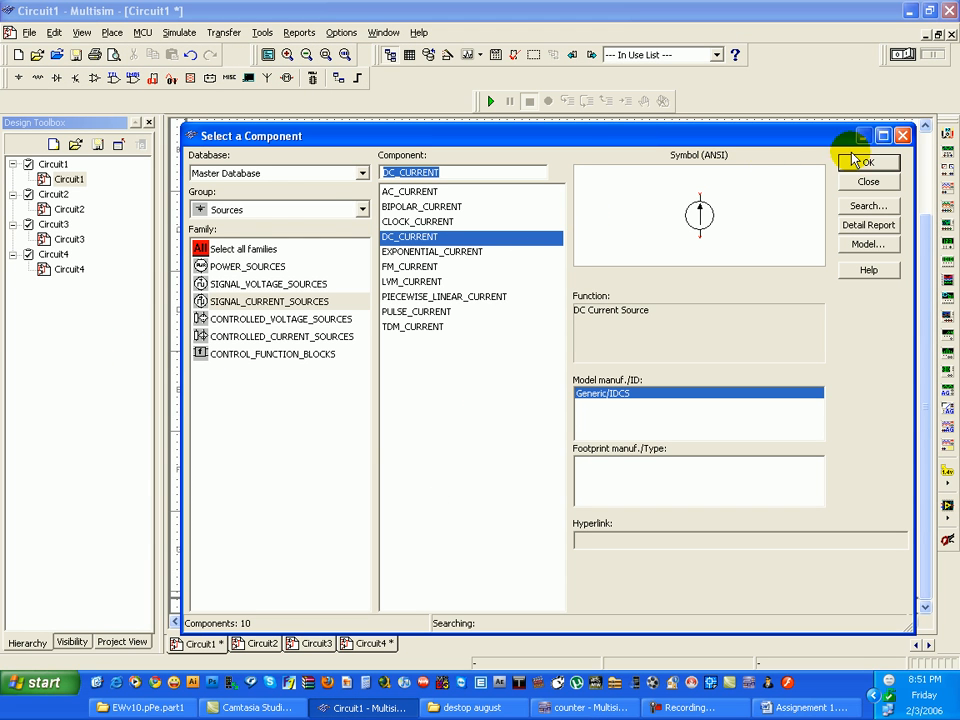
left_click(257, 210)
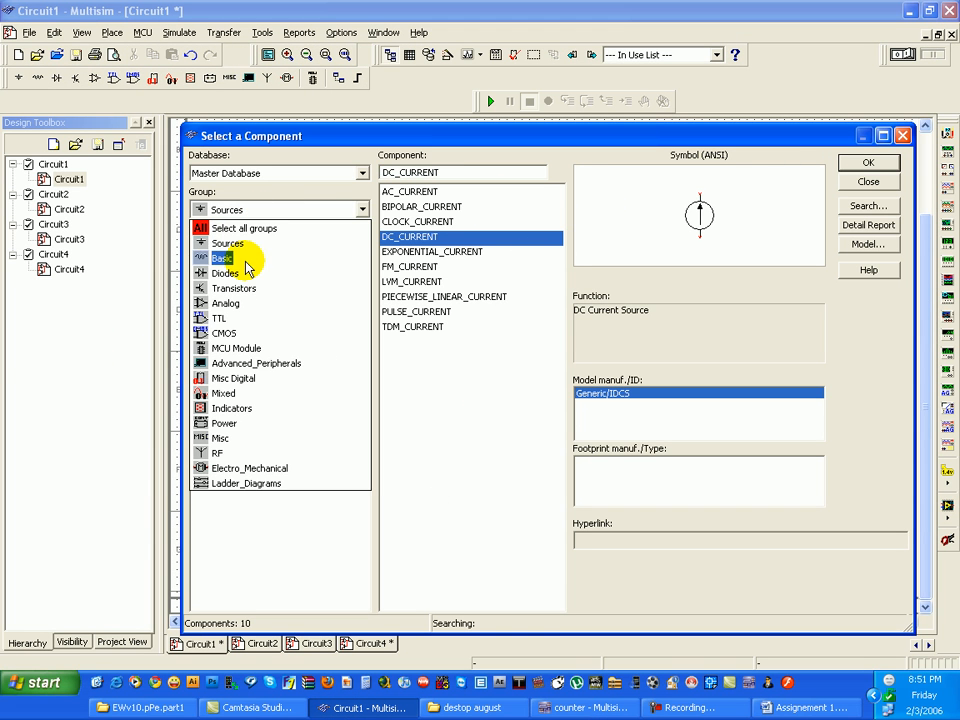
left_click(245, 262)
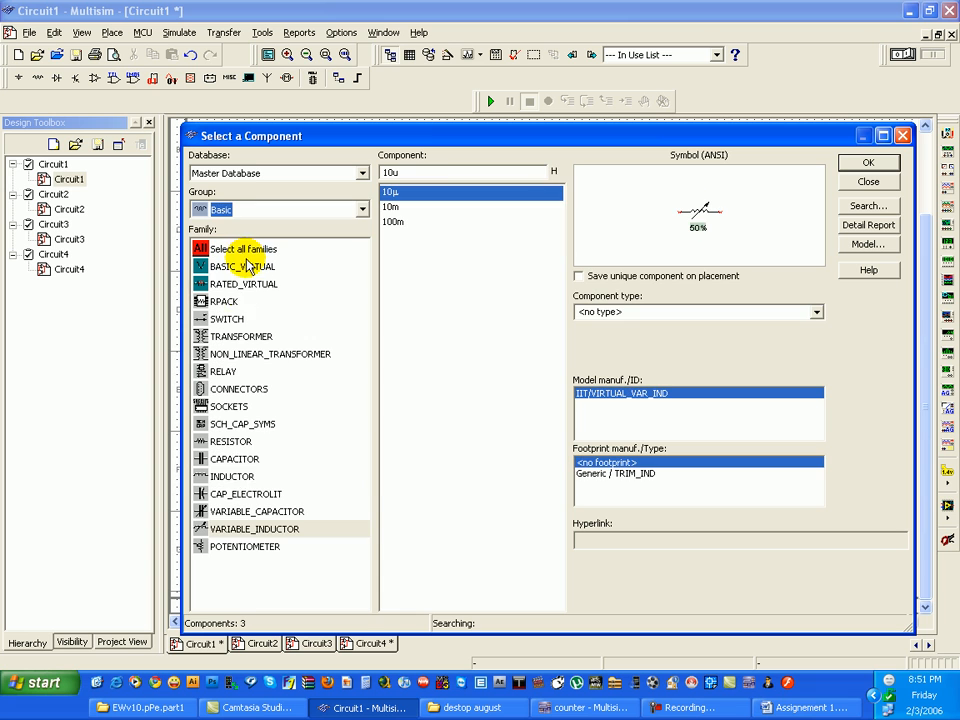
left_click(238, 442)
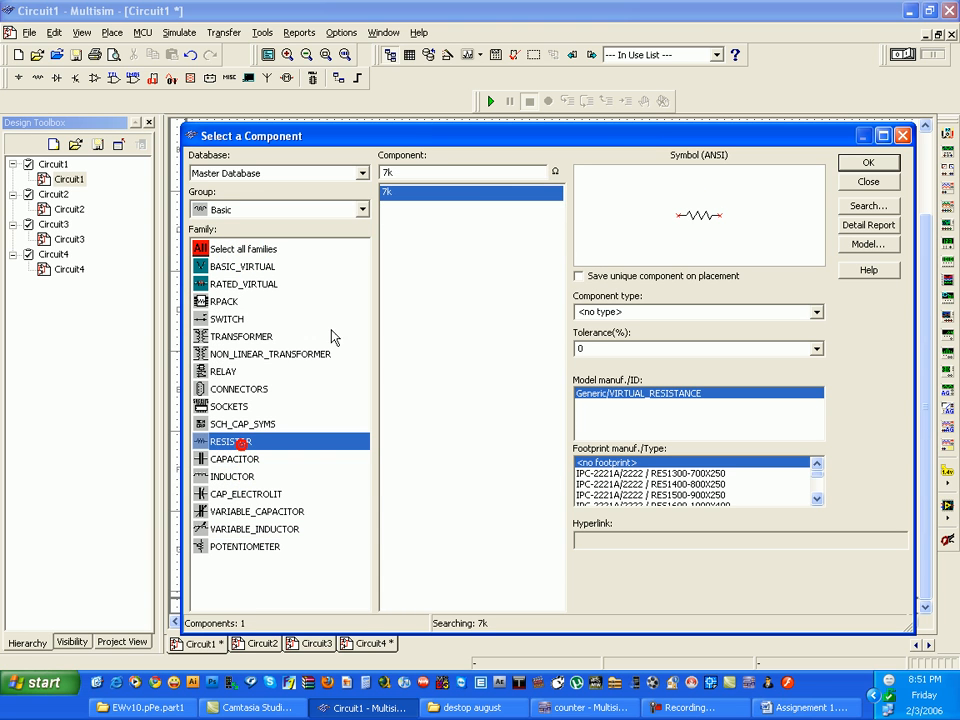
left_click(866, 162)
left_click(533, 326)
- Place four more 7k resistors to the right of the first one and close the component selection
left_click(855, 162)
left_click(638, 344)
left_click(860, 162)
left_click(708, 311)
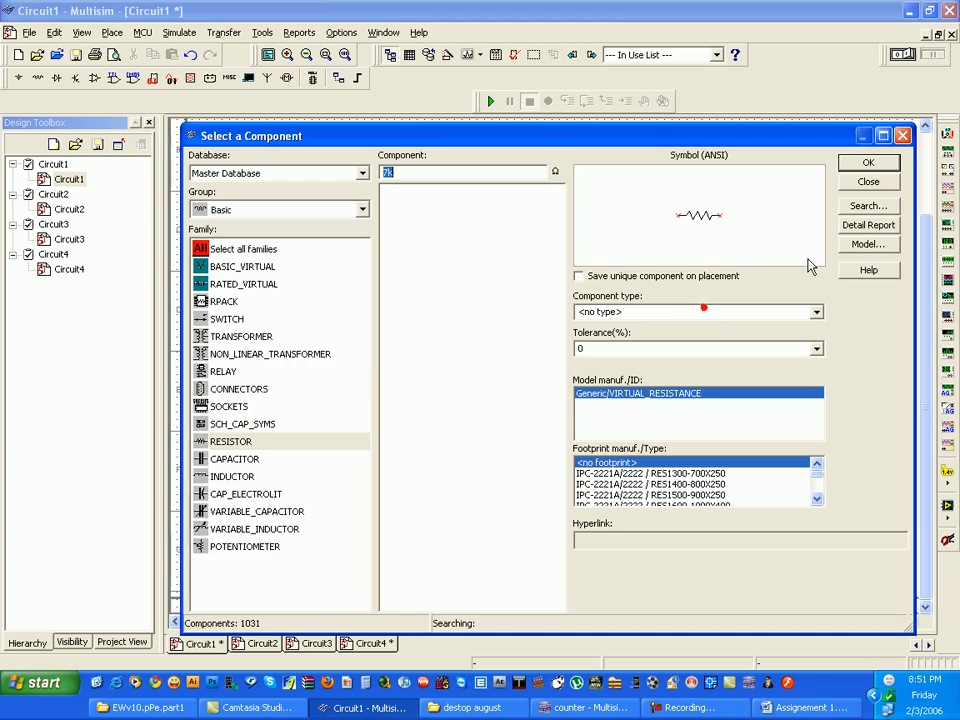
left_click(866, 160)
left_click(749, 279)
left_click(867, 160)
left_click(739, 369)
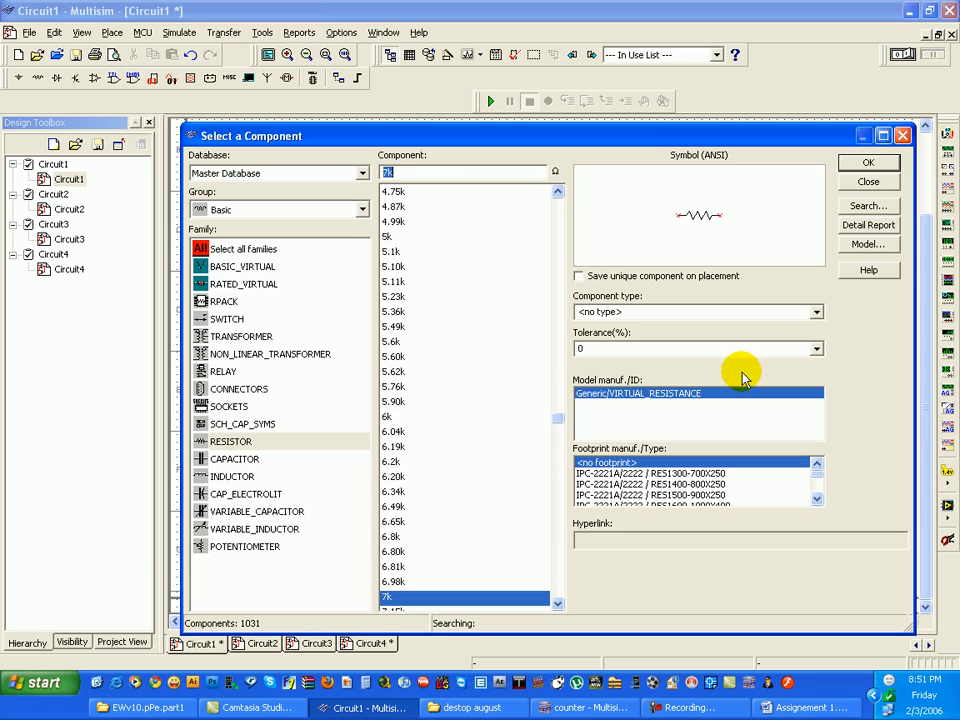
left_click(871, 184)
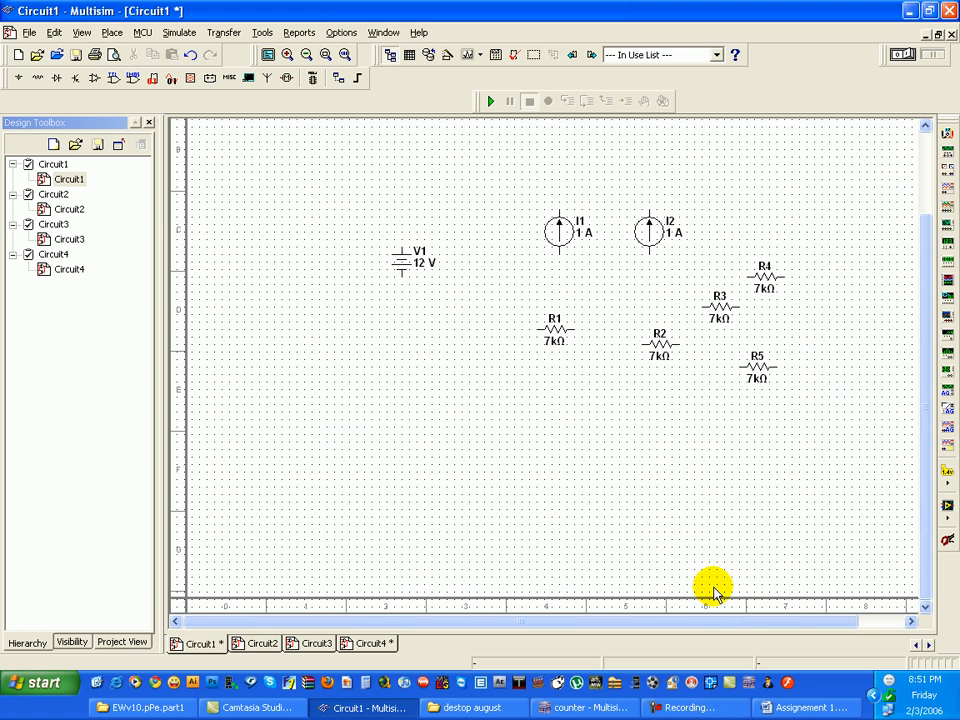
- Check the resistor values of problem 36's circuit in the Word assignment and return to Multisim
left_click(820, 709)
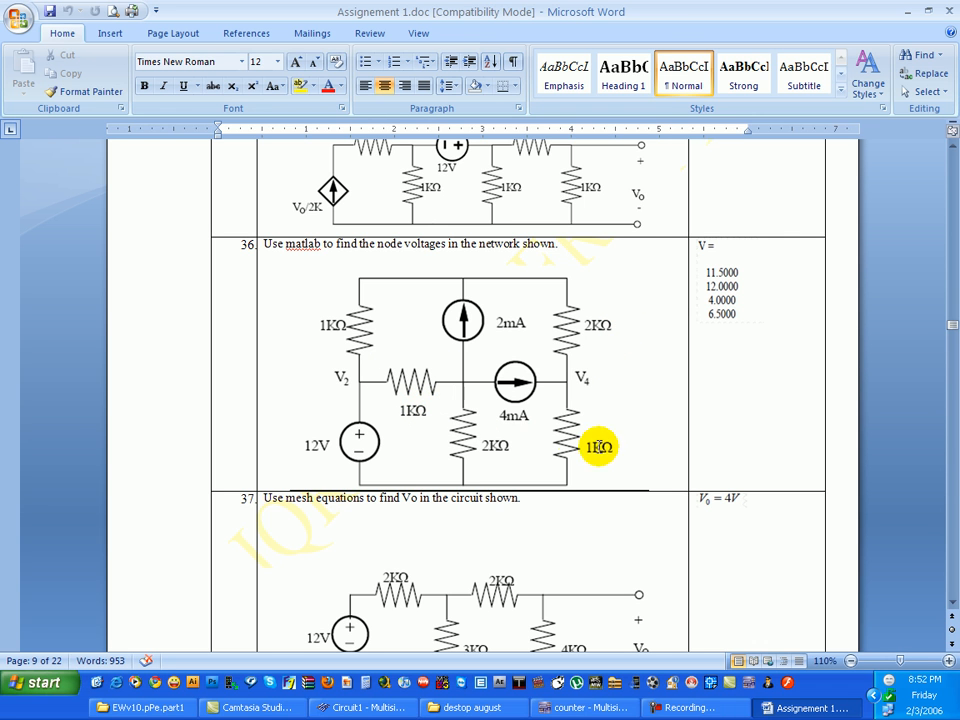
left_click(362, 708)
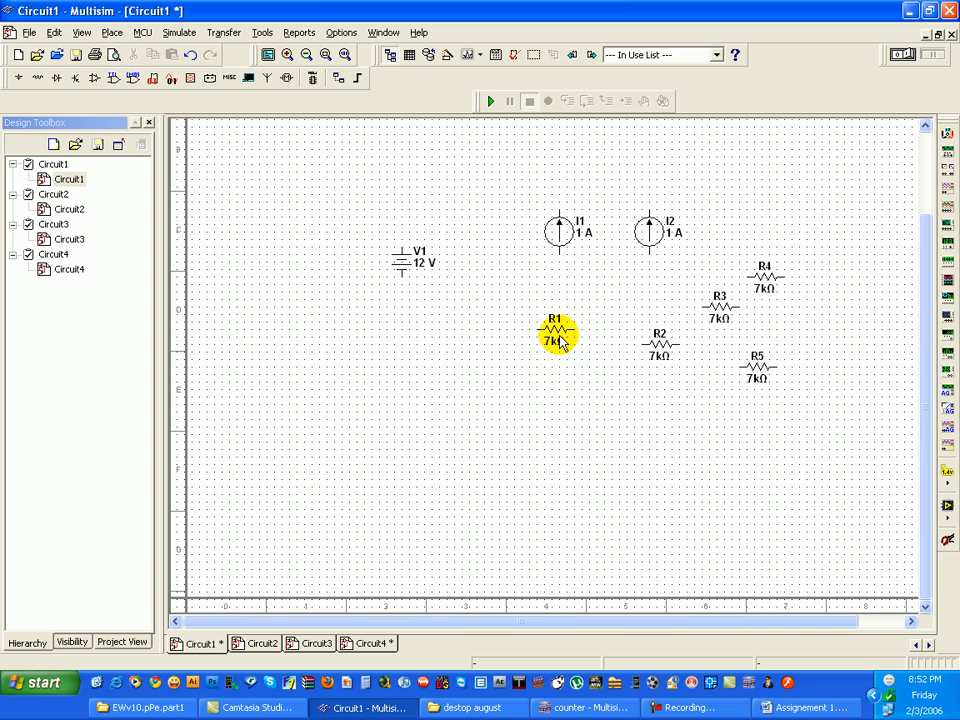
double_click(664, 343)
left_click(650, 118)
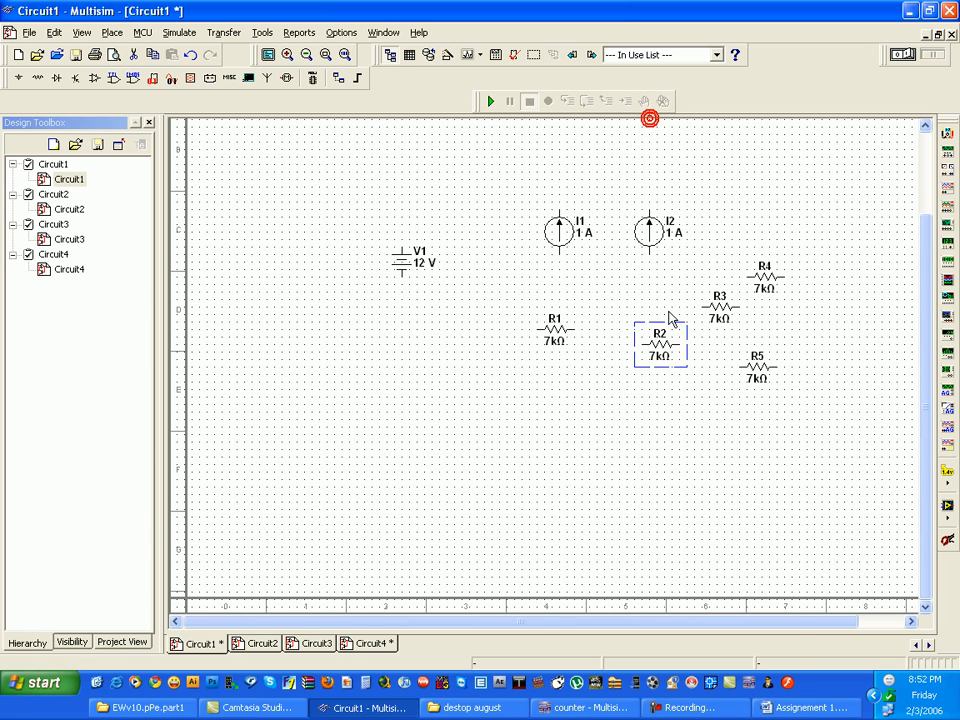
right_click(577, 322)
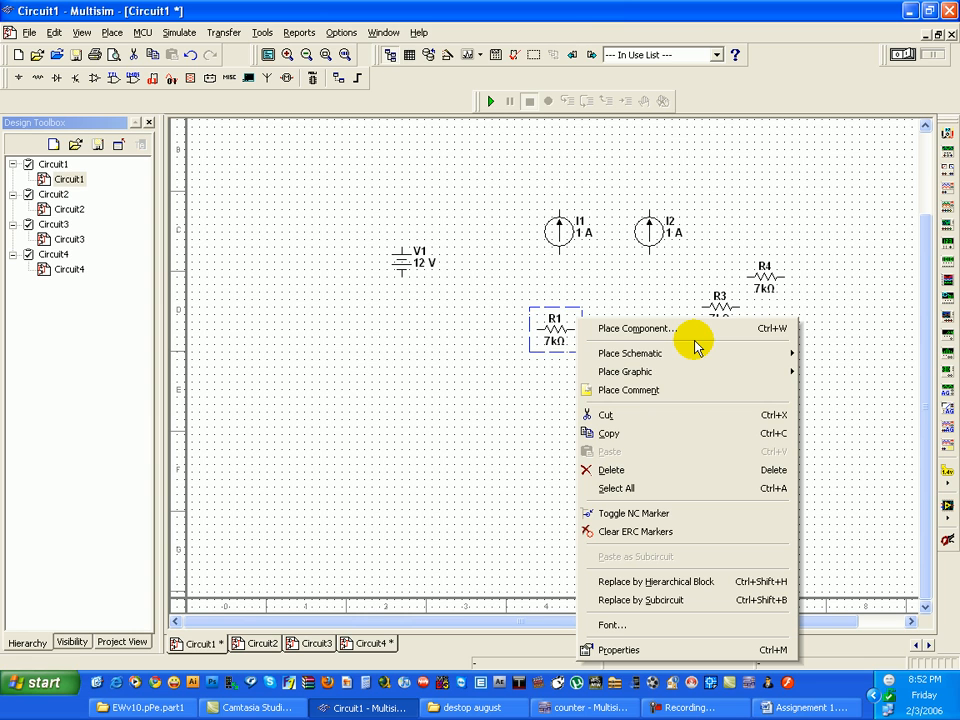
left_click(420, 441)
- Set the resistance of resistors R1 and R2 to 1k each
double_click(567, 320)
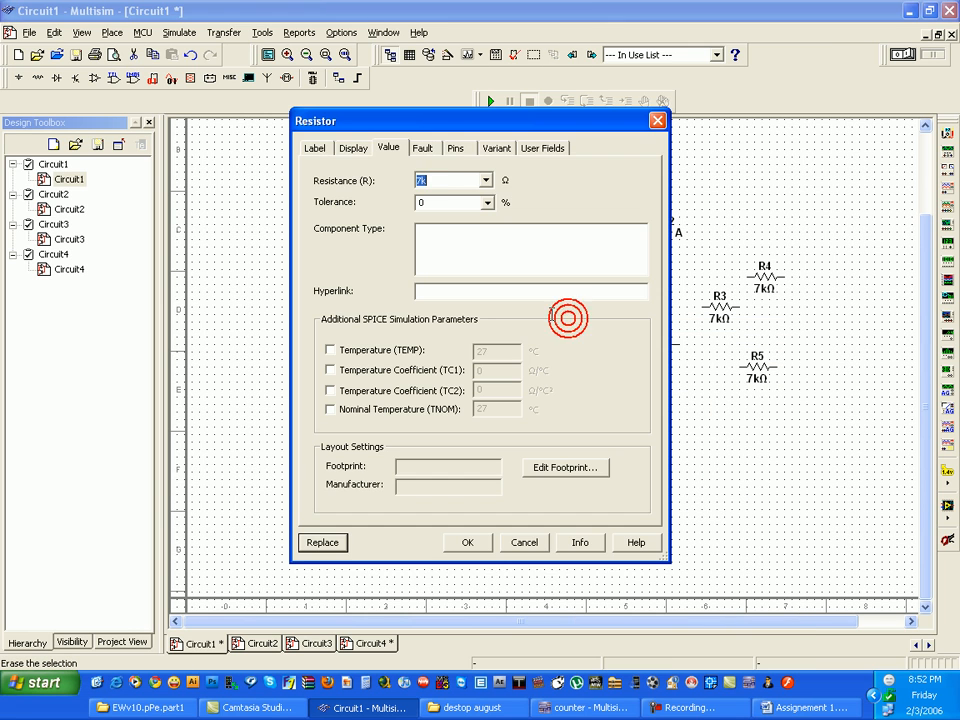
type("1")
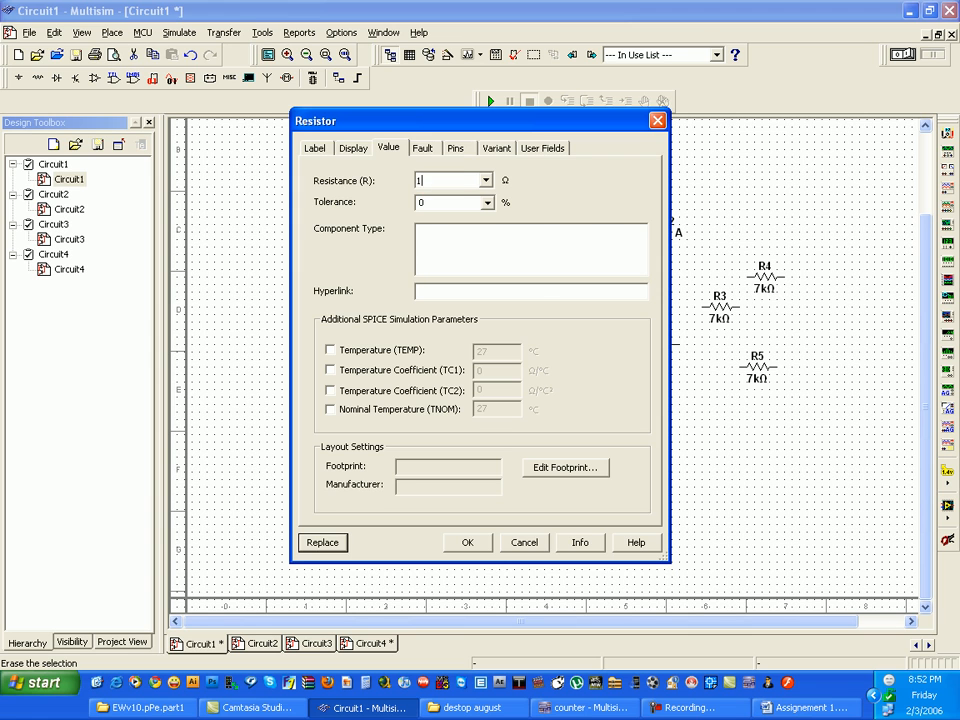
type("k")
key("Return")
left_click(662, 347)
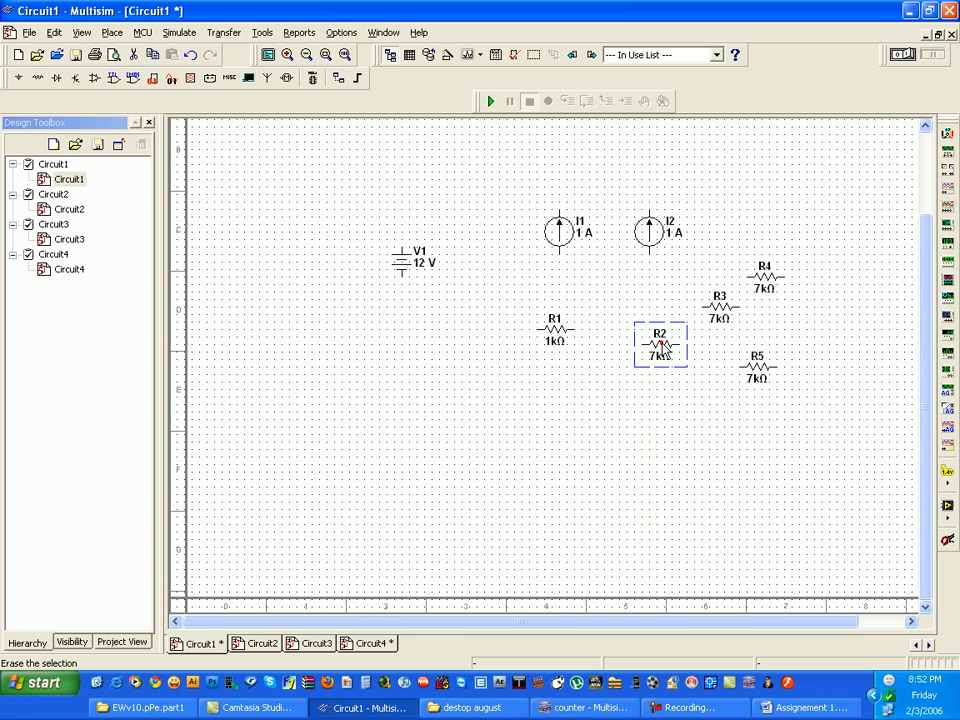
double_click(662, 347)
type("1k")
key("Return")
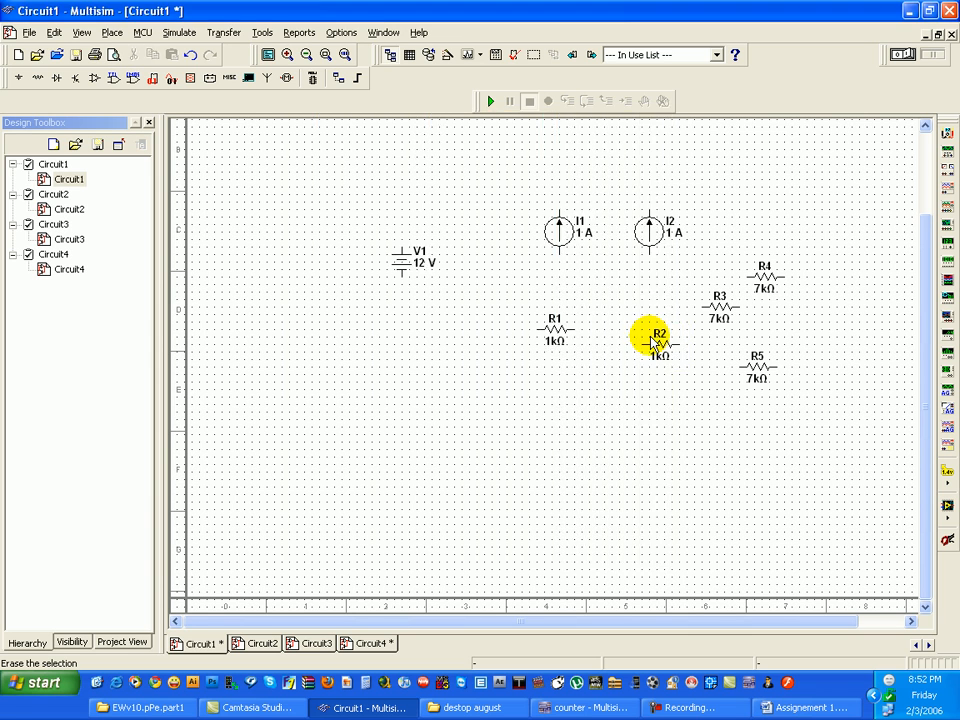
- Set the resistance of resistors R5, R3 and R4 to 2k each
double_click(771, 368)
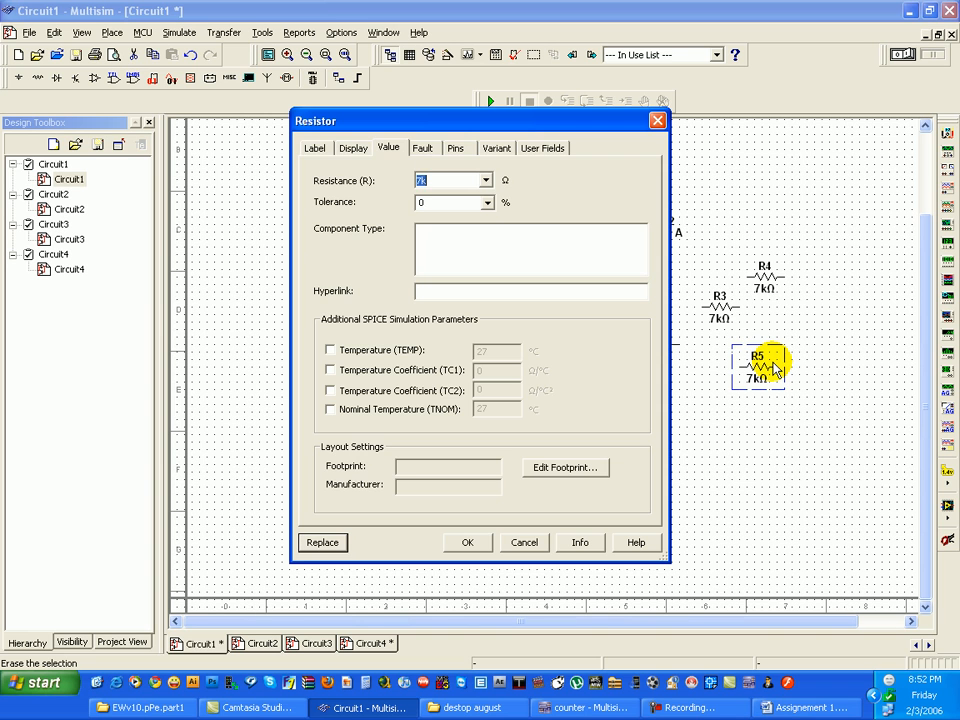
type("2k")
key("Return")
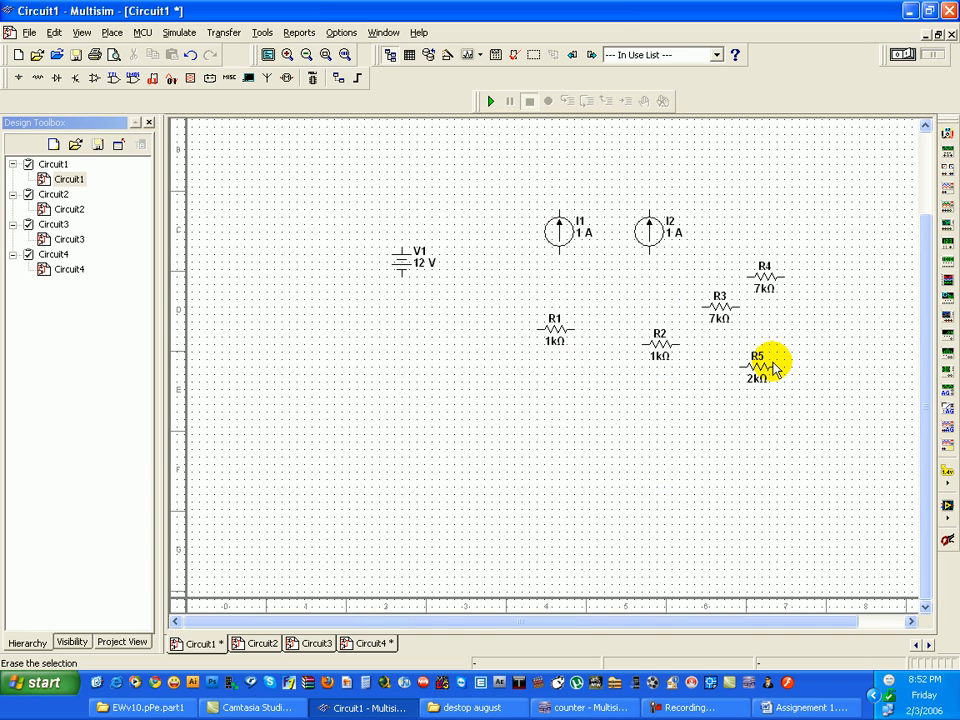
double_click(735, 315)
key("Return")
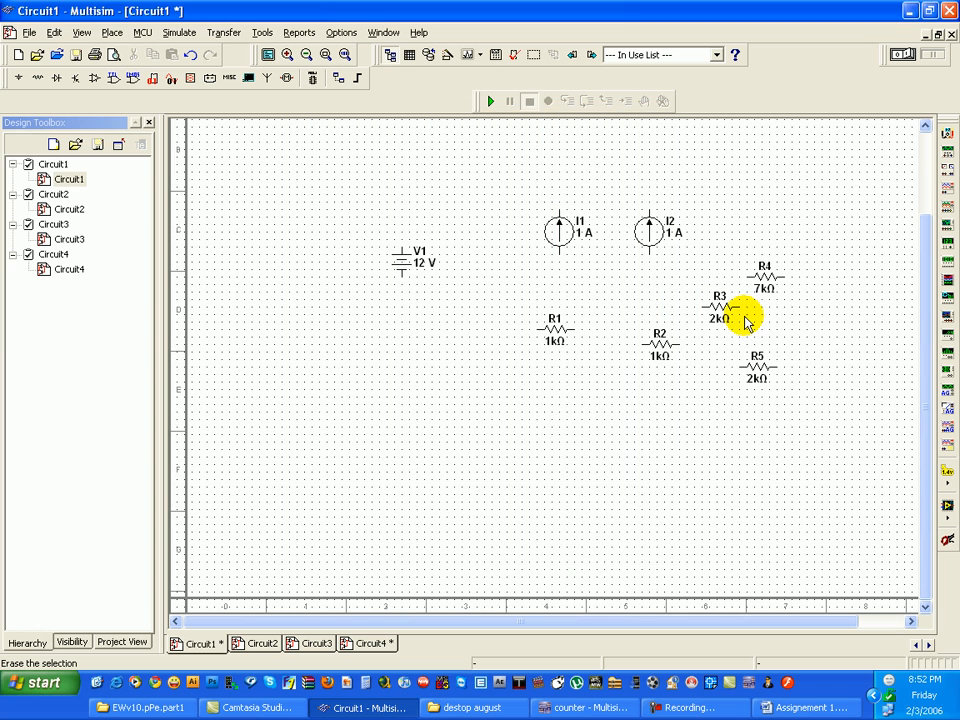
double_click(765, 282)
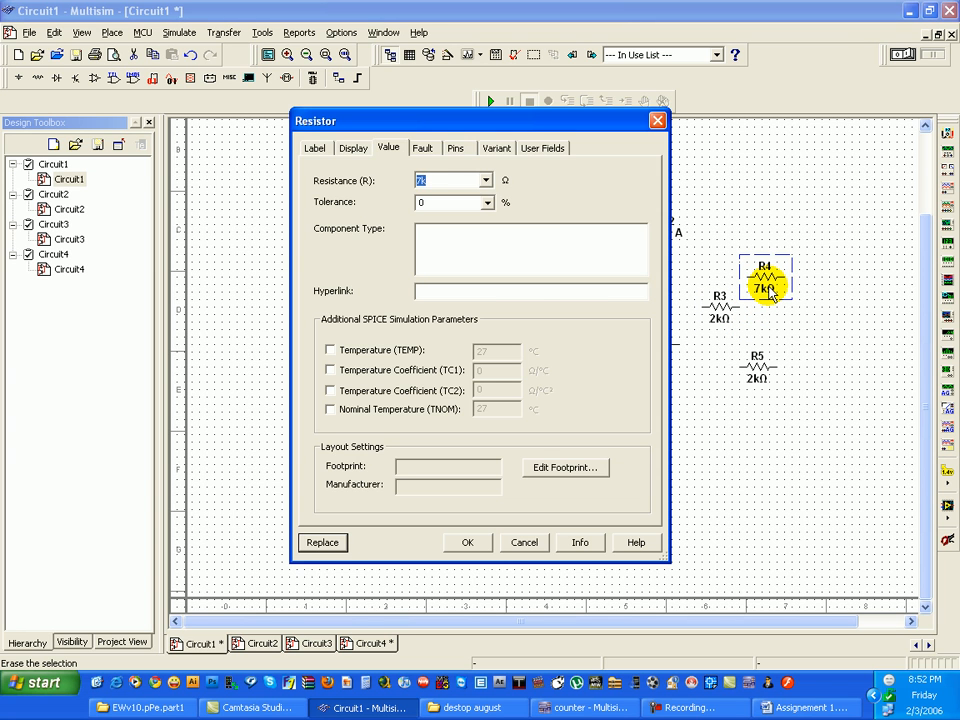
type("2k")
key("Return")
- Check the source values in the Word assignment, return to Multisim, and set current source I2 to 4 mA and I1 to 2 mA
left_click(829, 703)
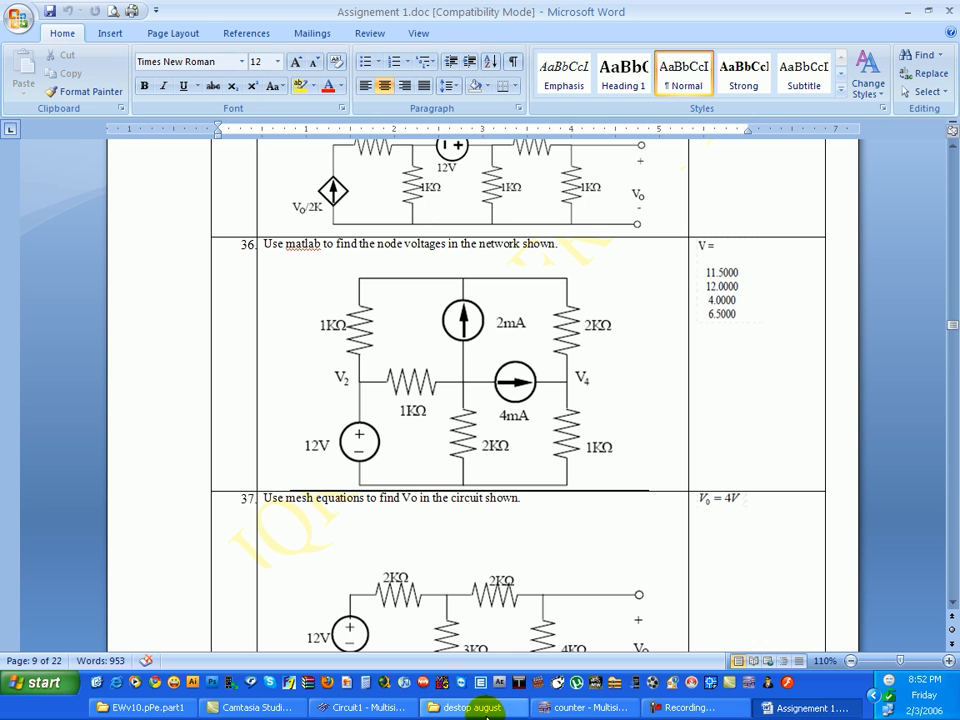
left_click(343, 705)
double_click(646, 226)
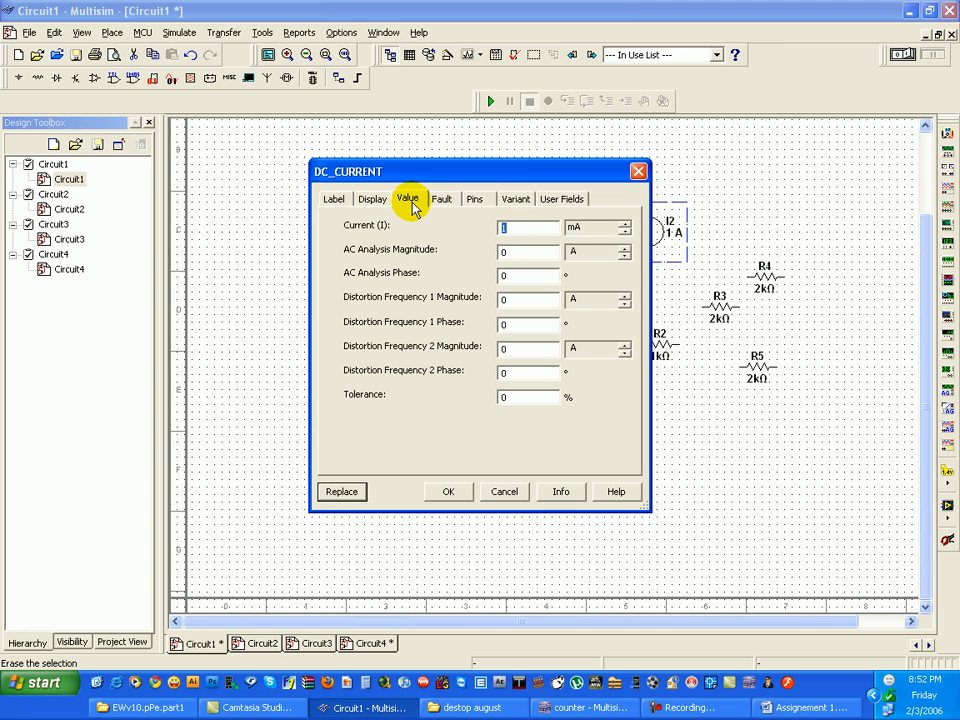
key("Return")
double_click(559, 231)
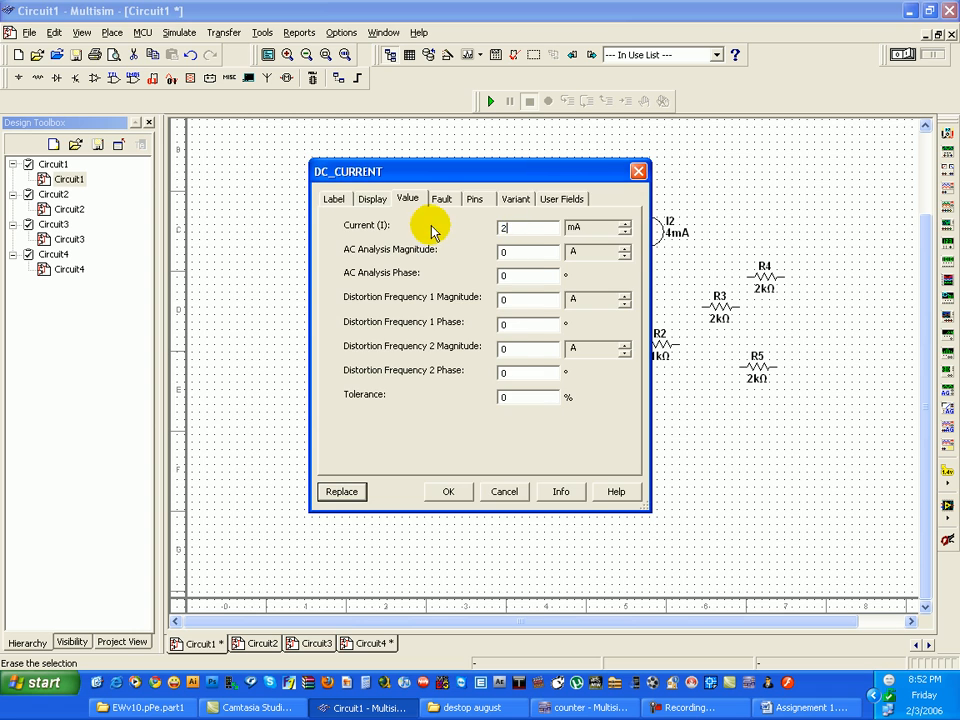
key("Return")
- Move voltage source V1 slightly down and switch to the Word assignment to view problem 36's circuit layout
left_click_drag(424, 257, 422, 307)
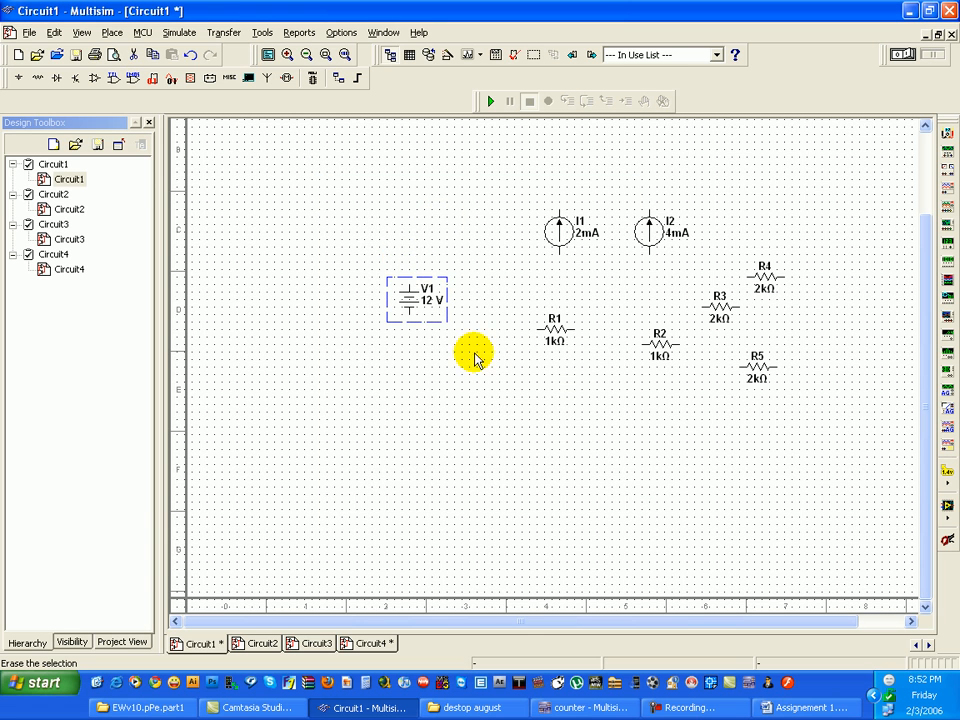
left_click(805, 707)
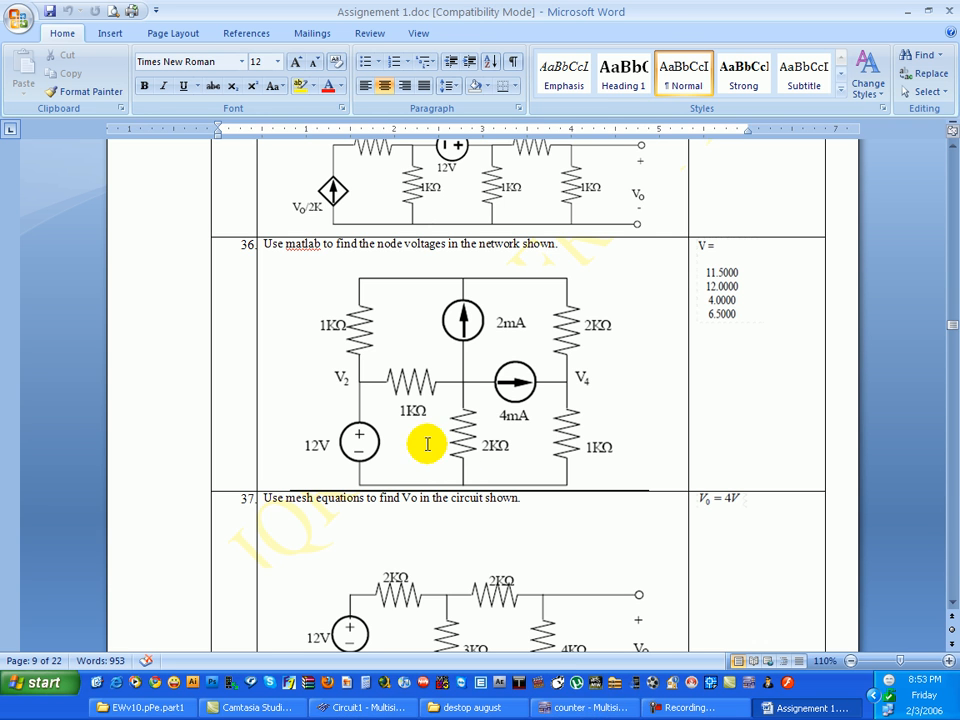
- Return to Multisim and rotate resistors R2, R3, R4 and R5 together 90 degrees counterclockwise
left_click(358, 708)
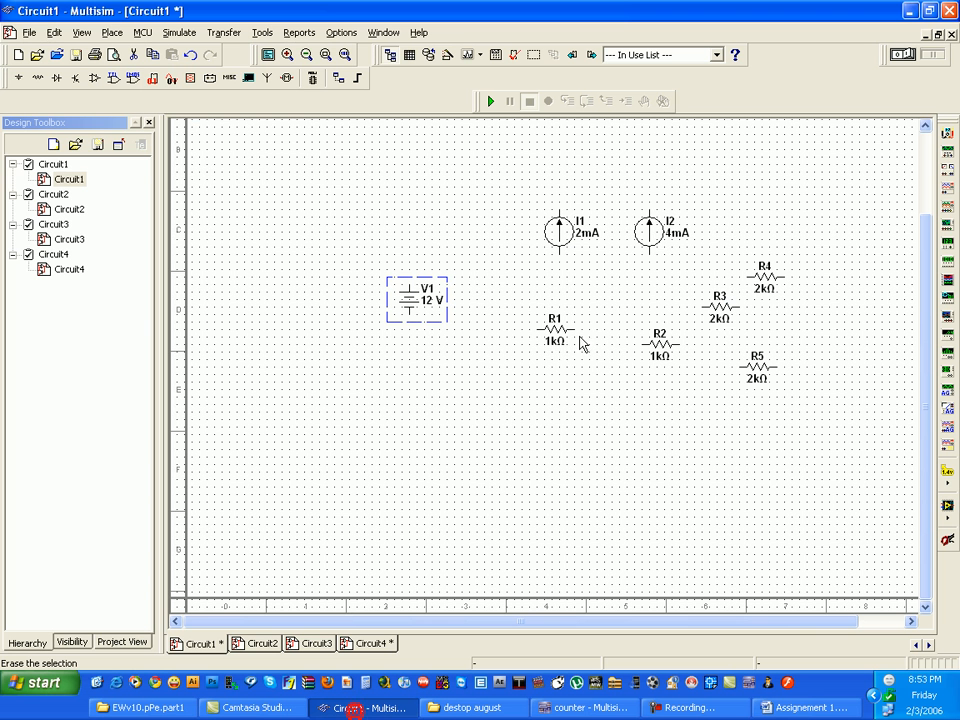
left_click_drag(823, 411, 645, 284)
right_click(714, 296)
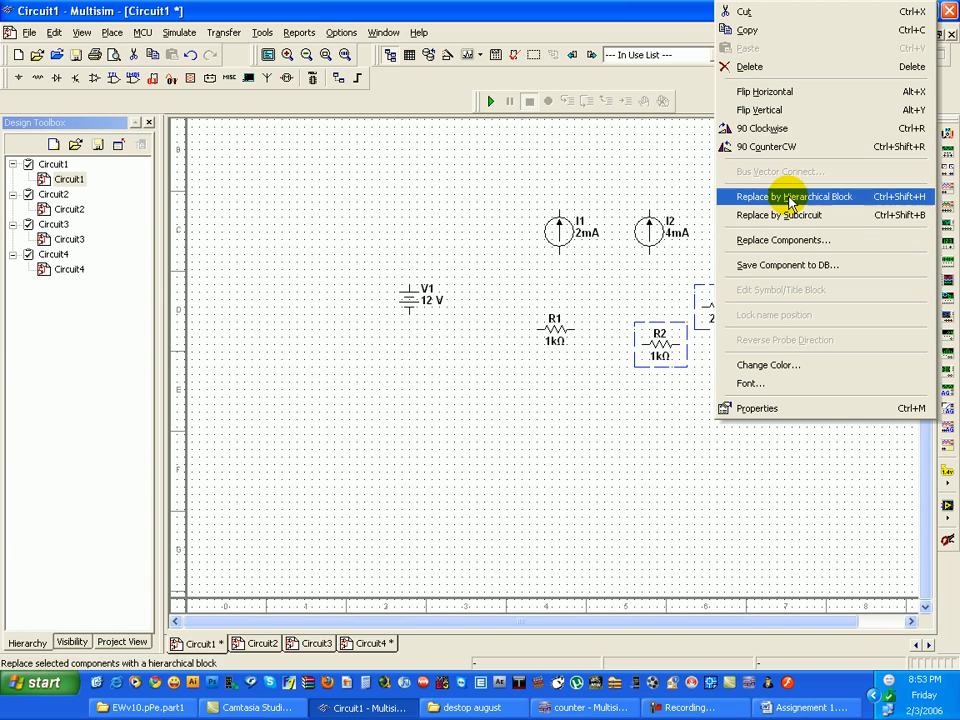
left_click(796, 148)
left_click(628, 440)
- Arrange the left side of the circuit with R2 directly above voltage source V1 and horizontal R1 just right of them
left_click_drag(424, 307, 429, 379)
left_click(640, 364)
left_click_drag(546, 345, 420, 314)
left_click(497, 298)
left_click_drag(555, 327, 470, 346)
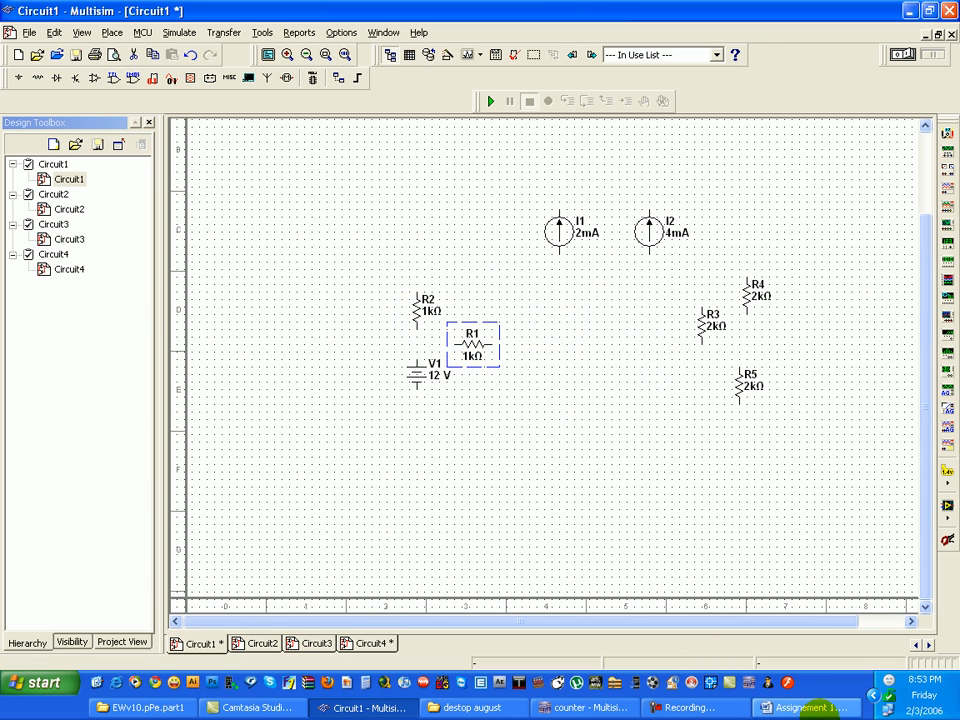
- Check the layout in Word, return to Multisim, place I1 above and right of R1, and put I2 right of R1 rotated 90 degrees clockwise
left_click(805, 707)
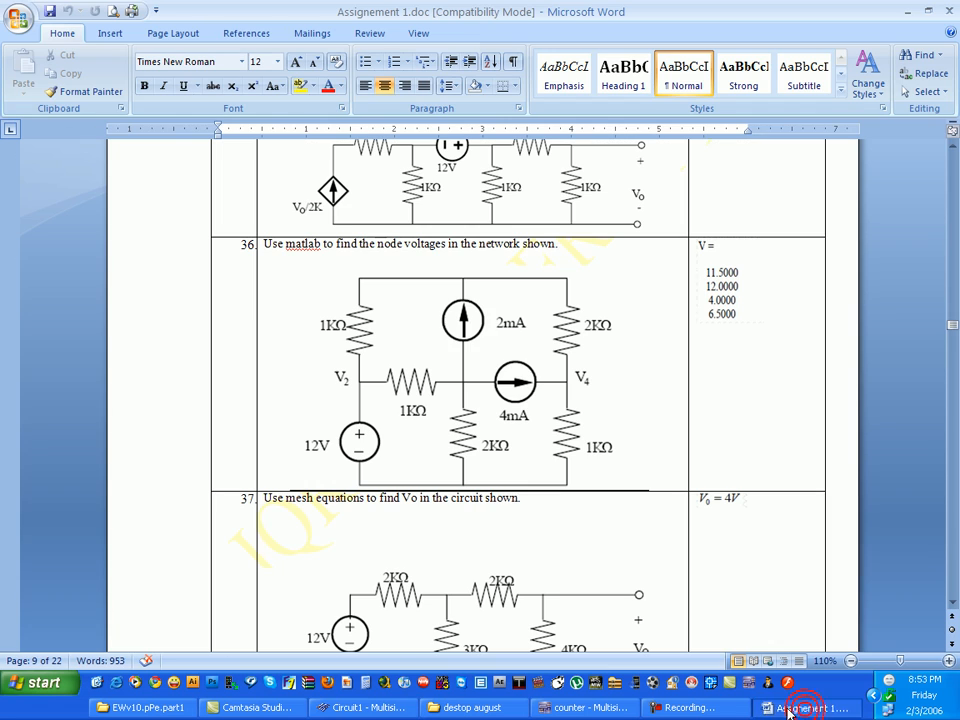
left_click(365, 707)
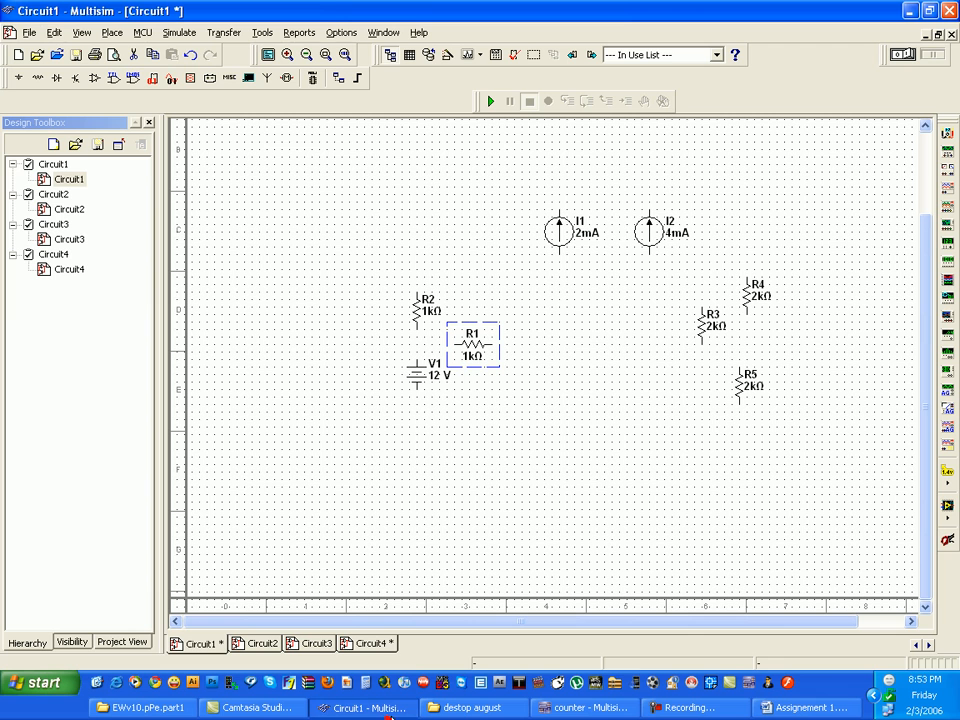
left_click_drag(560, 232, 513, 295)
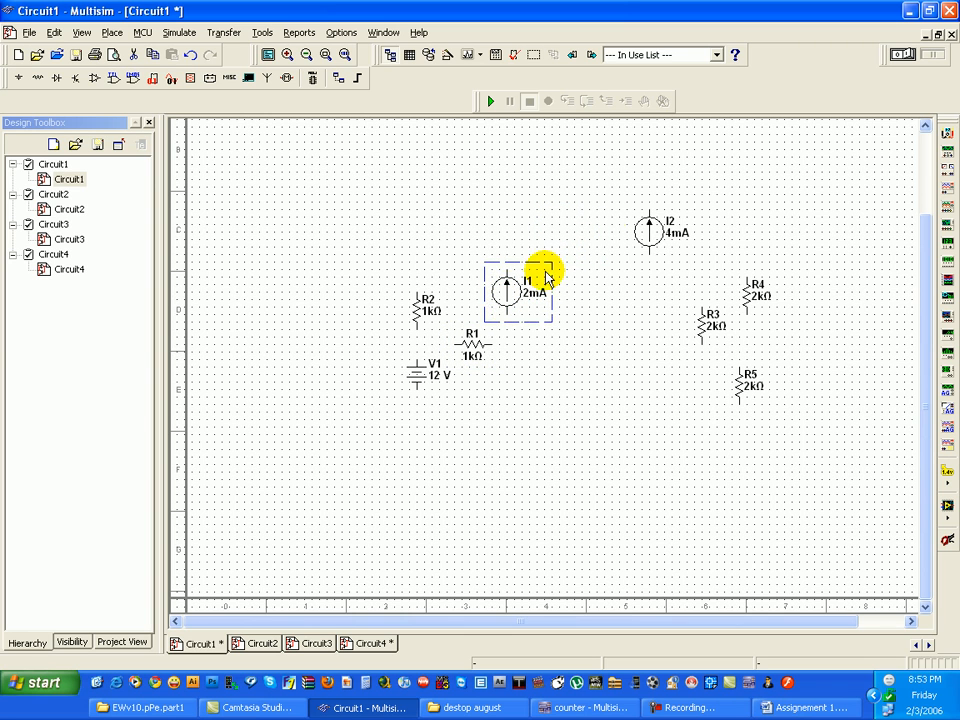
left_click_drag(649, 230, 549, 350)
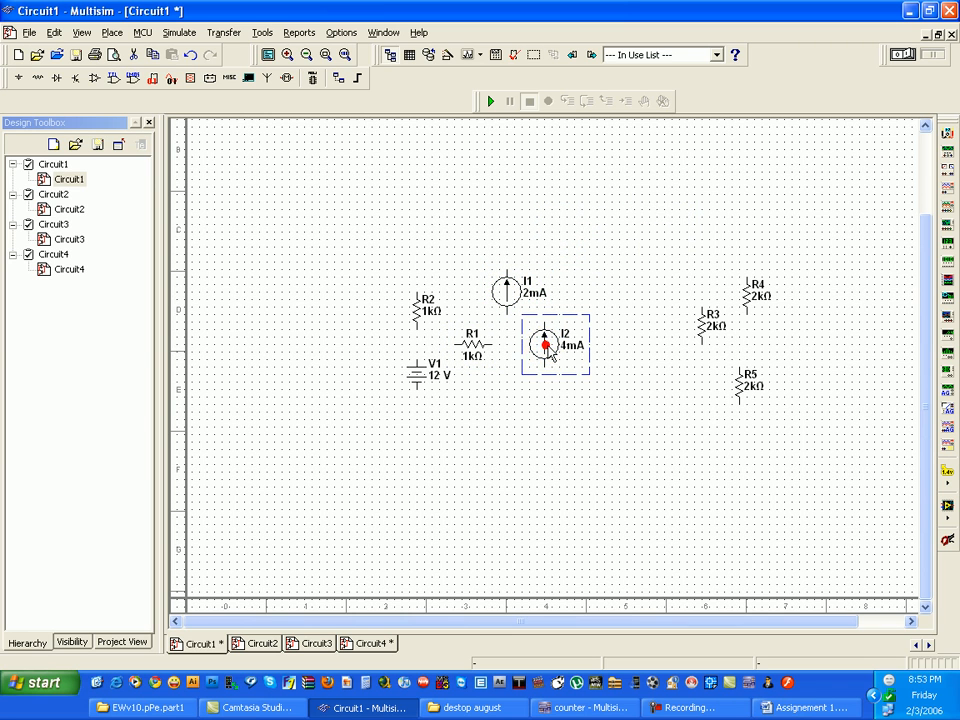
right_click(549, 350)
left_click(630, 130)
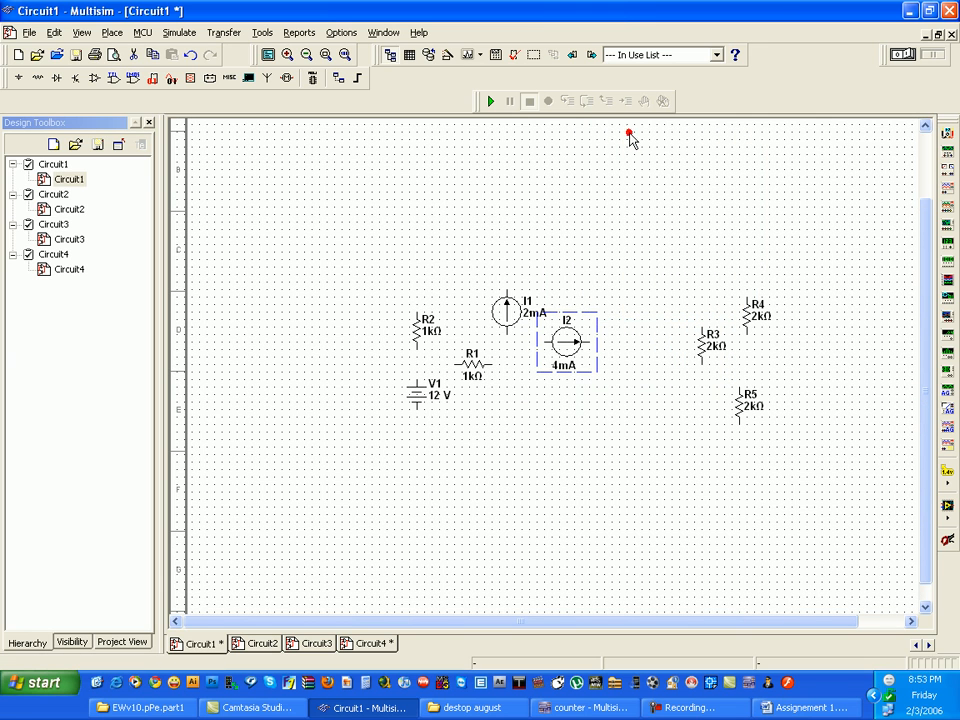
left_click(624, 335)
left_click_drag(567, 340, 560, 364)
left_click(667, 341)
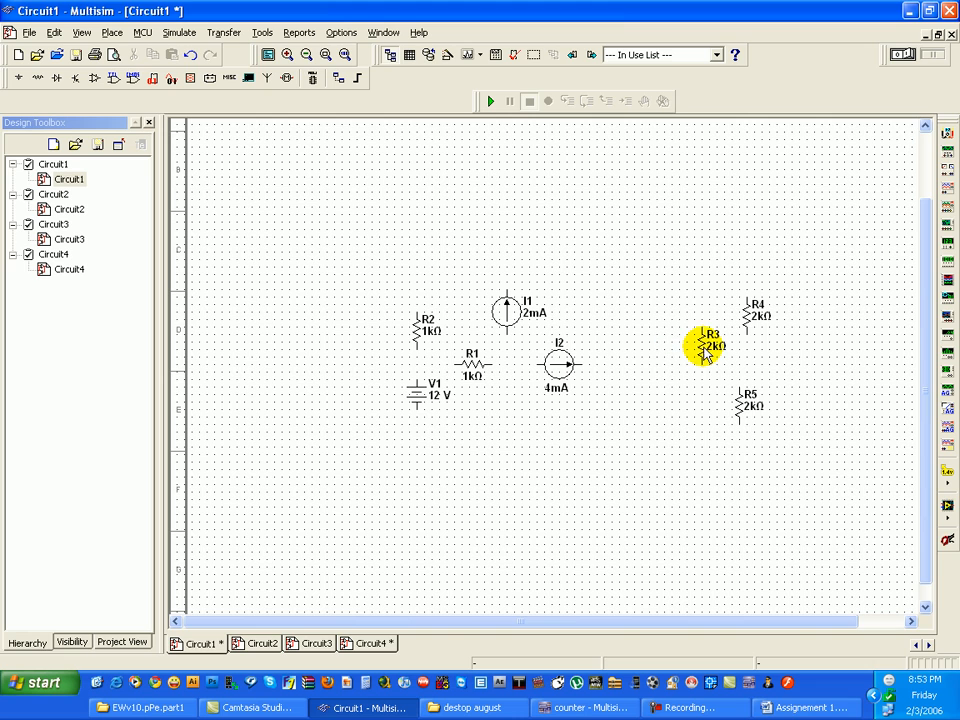
- Check the layout in Word, return to Multisim, and place R3 below I1, R4 upper right of I2 and R5 lower right of I2
left_click(805, 707)
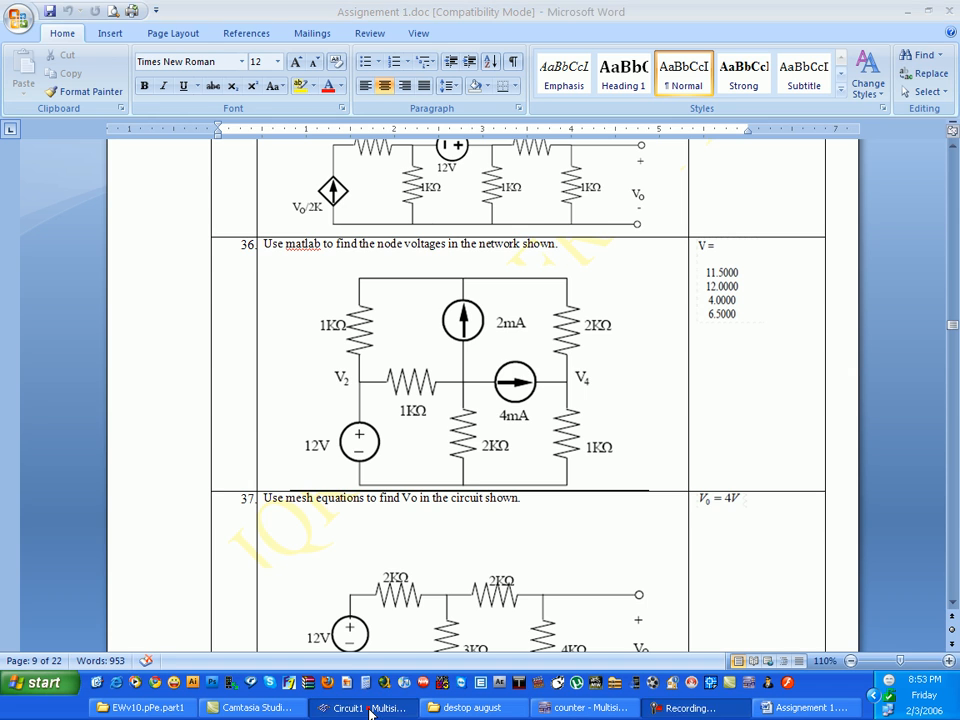
left_click(370, 707)
left_click_drag(685, 353, 502, 422)
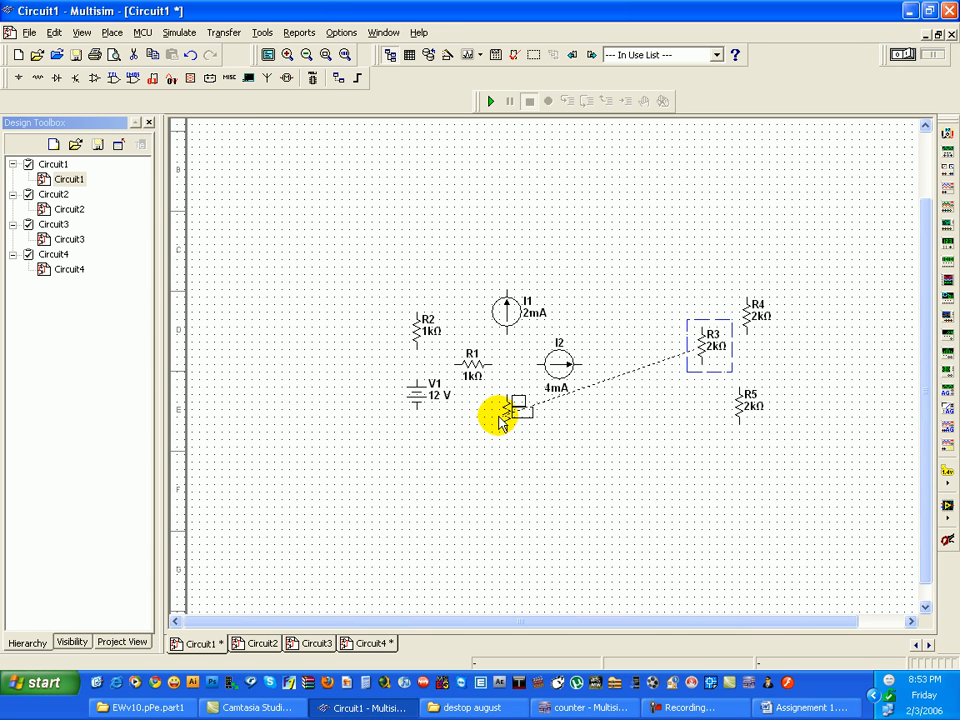
left_click(733, 321)
left_click_drag(752, 316, 593, 301)
mouse_move(621, 425)
left_mouse_down()
mouse_move(597, 424)
mouse_move(686, 422)
mouse_move(740, 405)
mouse_move(603, 432)
mouse_move(612, 430)
left_mouse_up()
- Compare with the Word diagram, return to Multisim, and replace R1 between V1 and I2 with R3, rotated 90 degrees counterclockwise
left_click(800, 707)
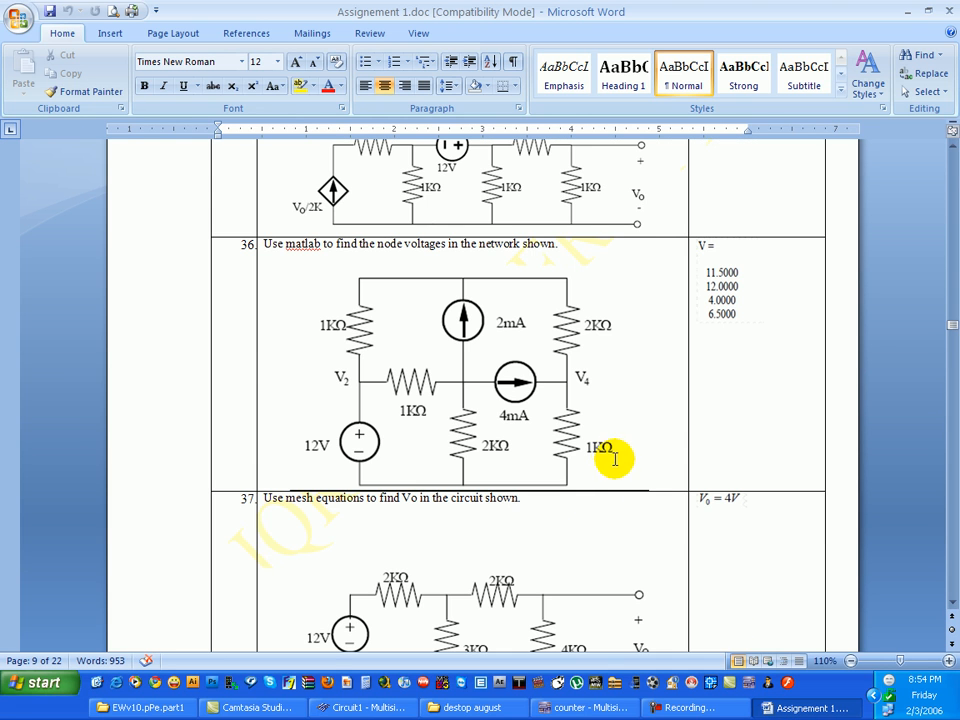
left_click(345, 708)
left_click(660, 440)
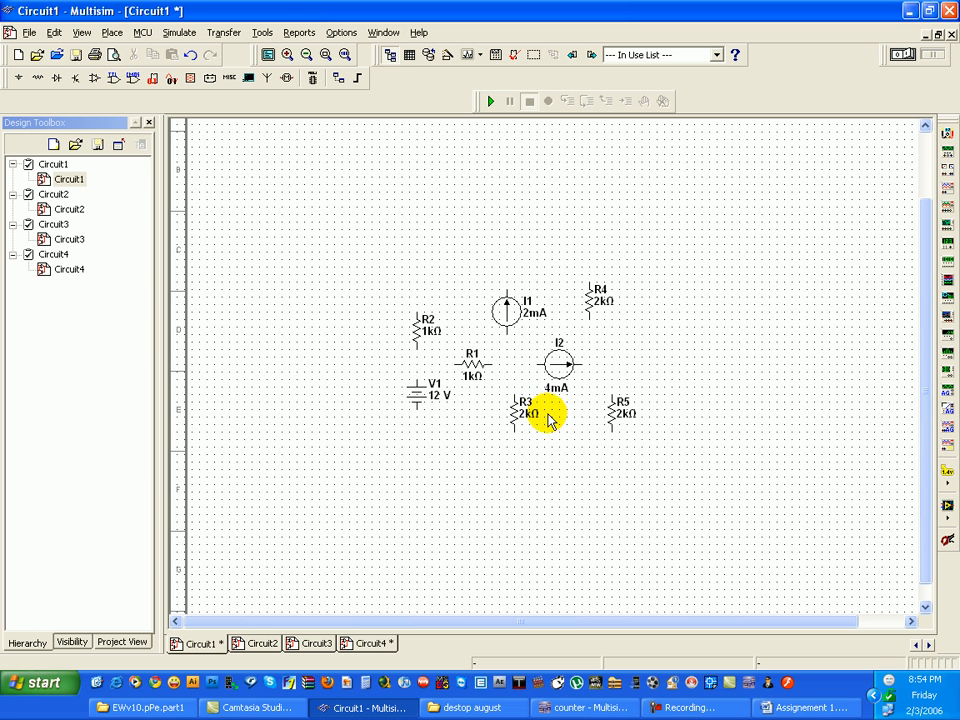
left_click_drag(476, 368, 700, 430)
left_click_drag(516, 424, 503, 376)
right_click(503, 376)
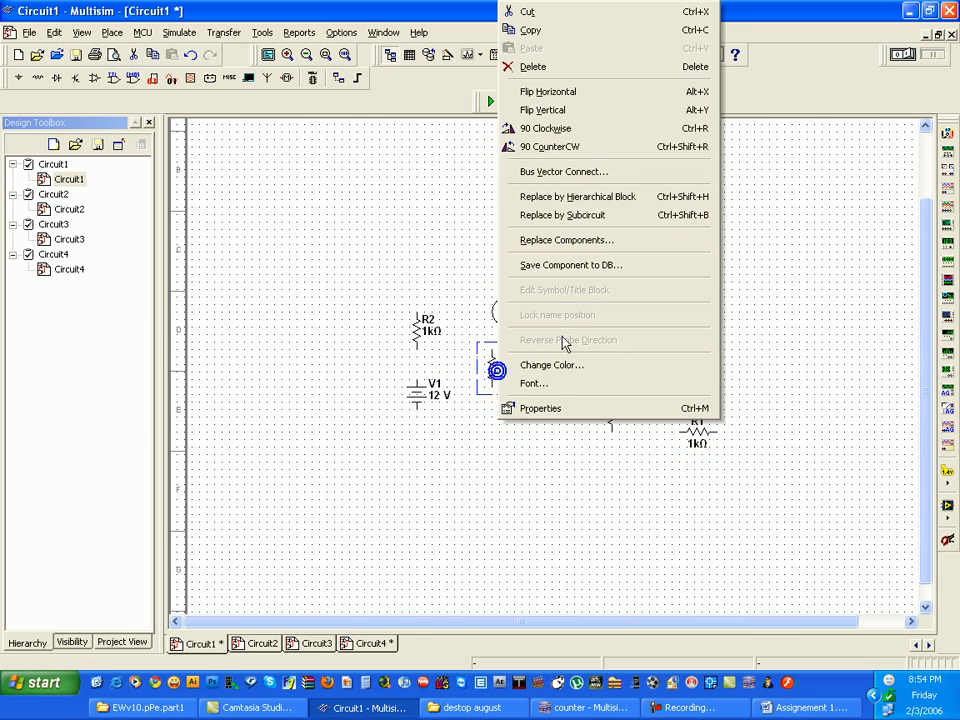
left_click(585, 148)
left_click_drag(489, 355, 481, 364)
left_click(633, 331)
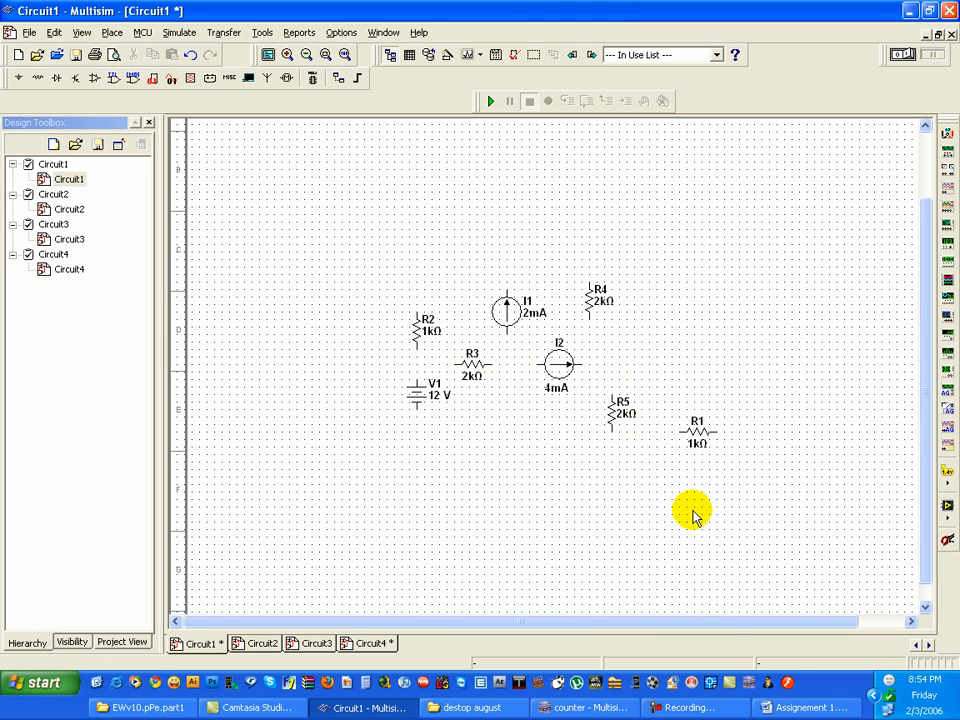
- Move R5 below I1 and place R1 lower right of I2, rotated 90 degrees counterclockwise
left_click_drag(611, 407, 512, 405)
left_click_drag(698, 440, 607, 419)
right_click(607, 418)
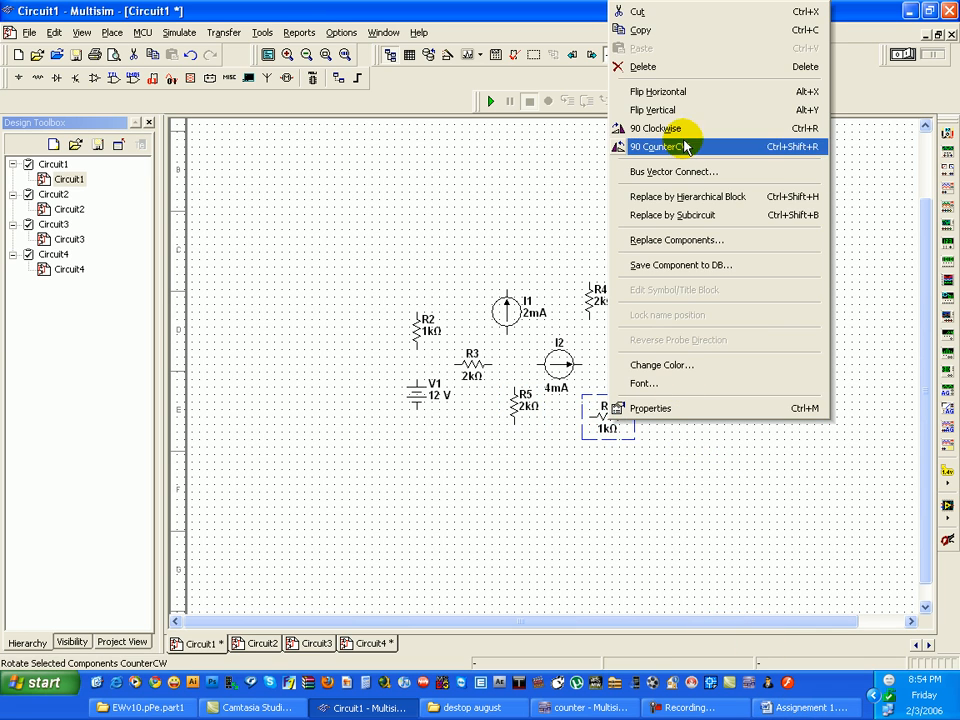
left_click(659, 147)
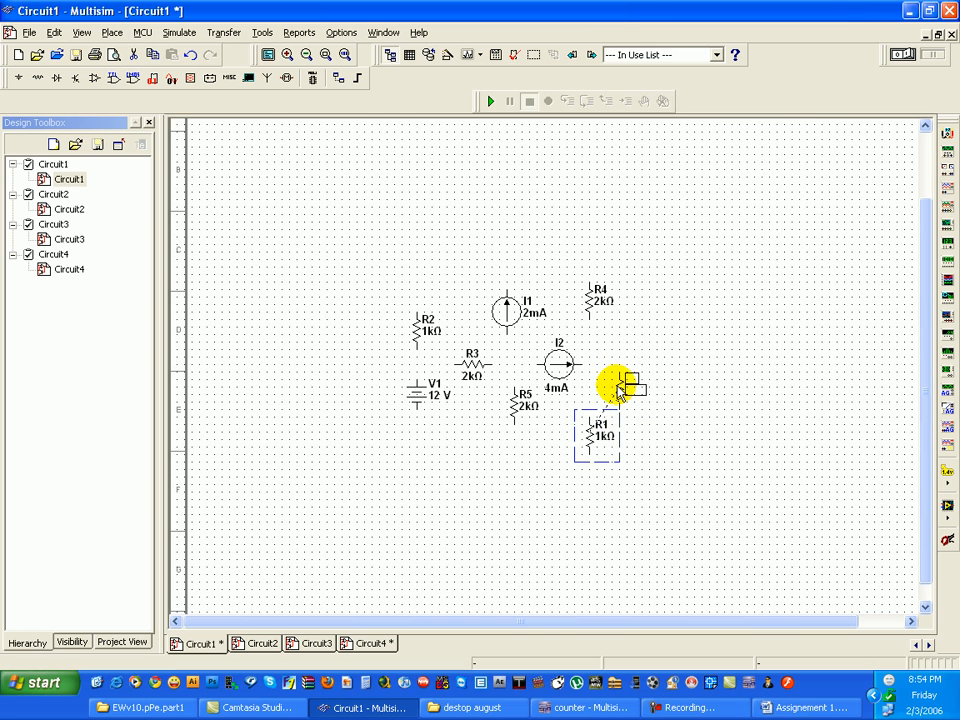
- Check the resistor values in Word, return to Multisim, and set R3's resistance to 1k
left_click(793, 707)
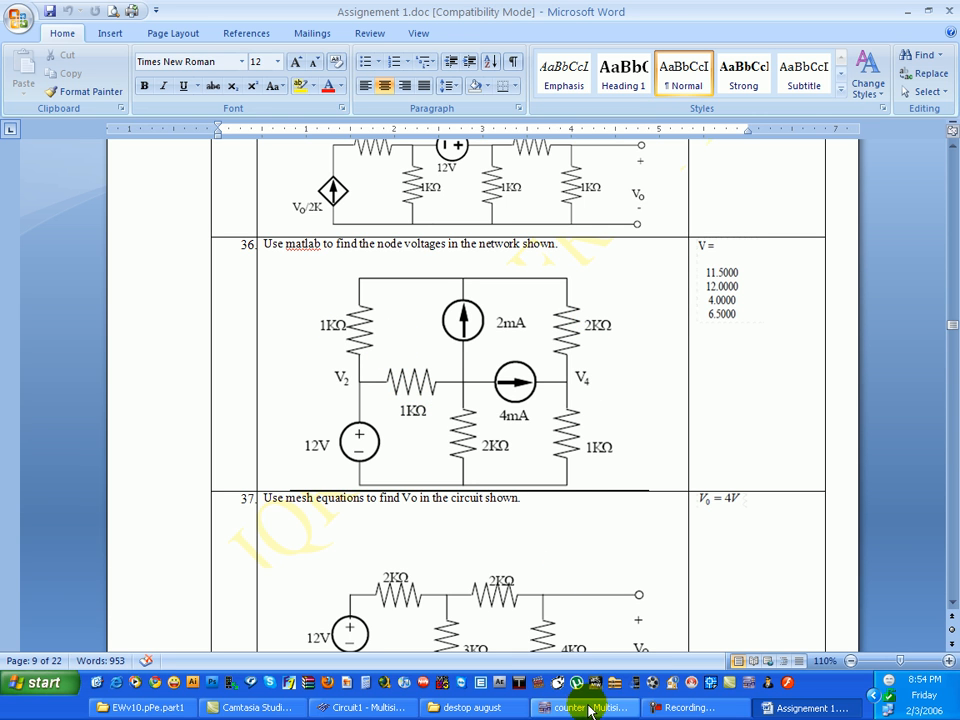
left_click(352, 707)
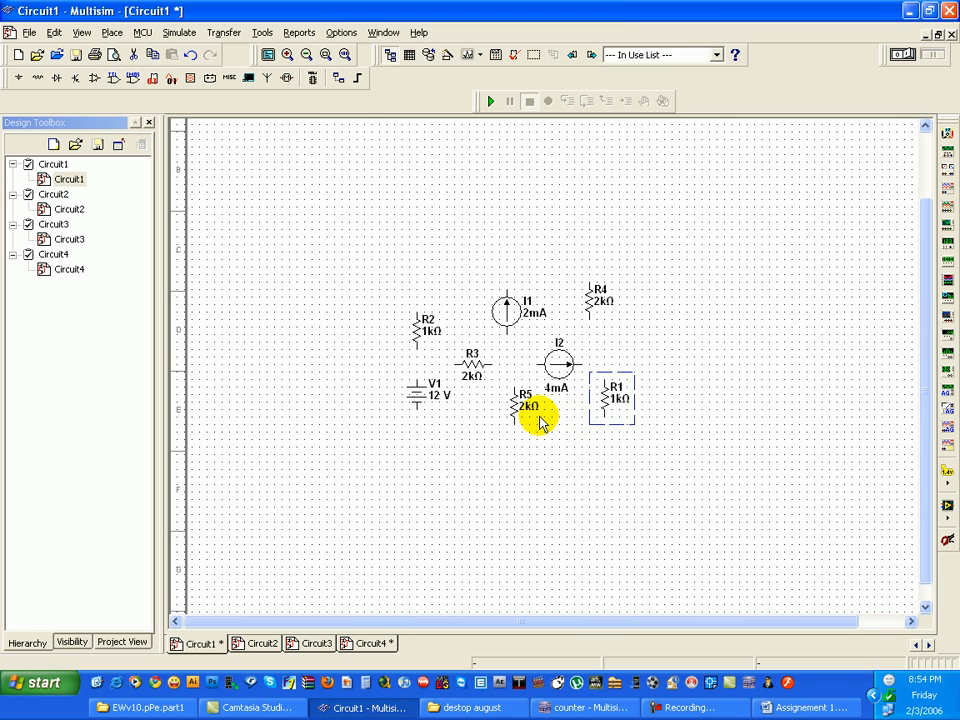
double_click(474, 362)
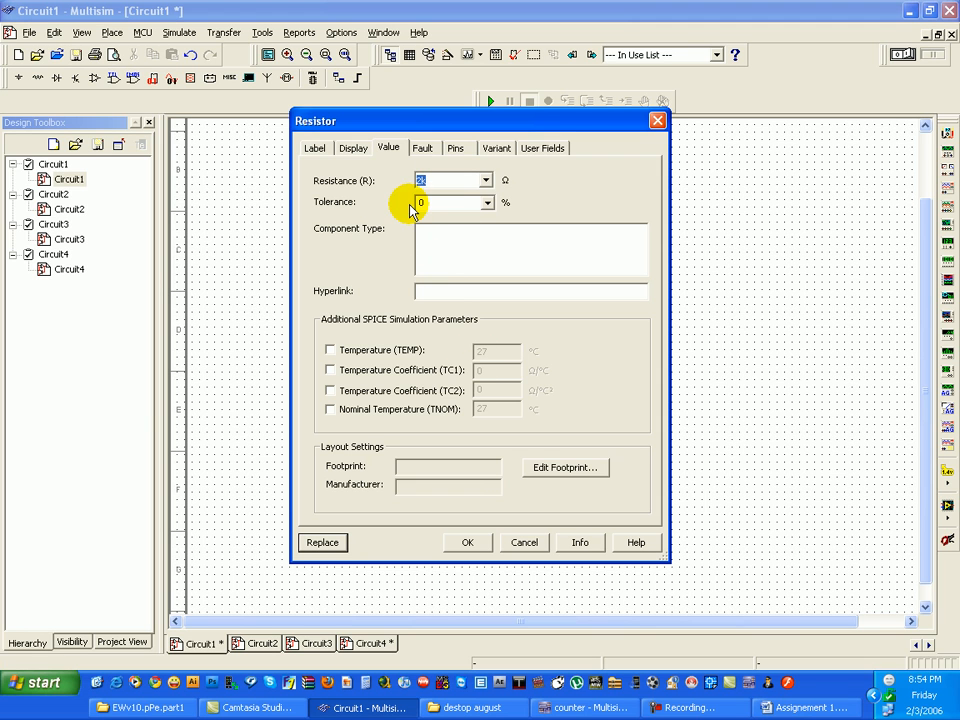
type("1")
key("Return")
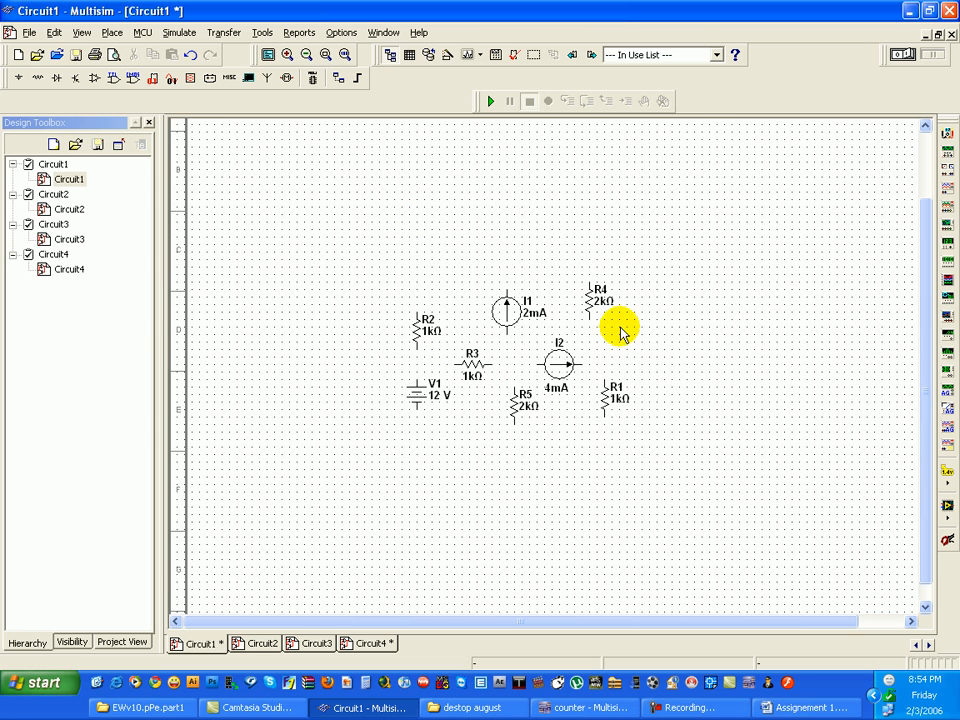
- Review the Word diagram, return to Circuit1 in Multisim, move R2 slightly up, and wire the upper ends of R2, I1 and R4 together
left_click(808, 707)
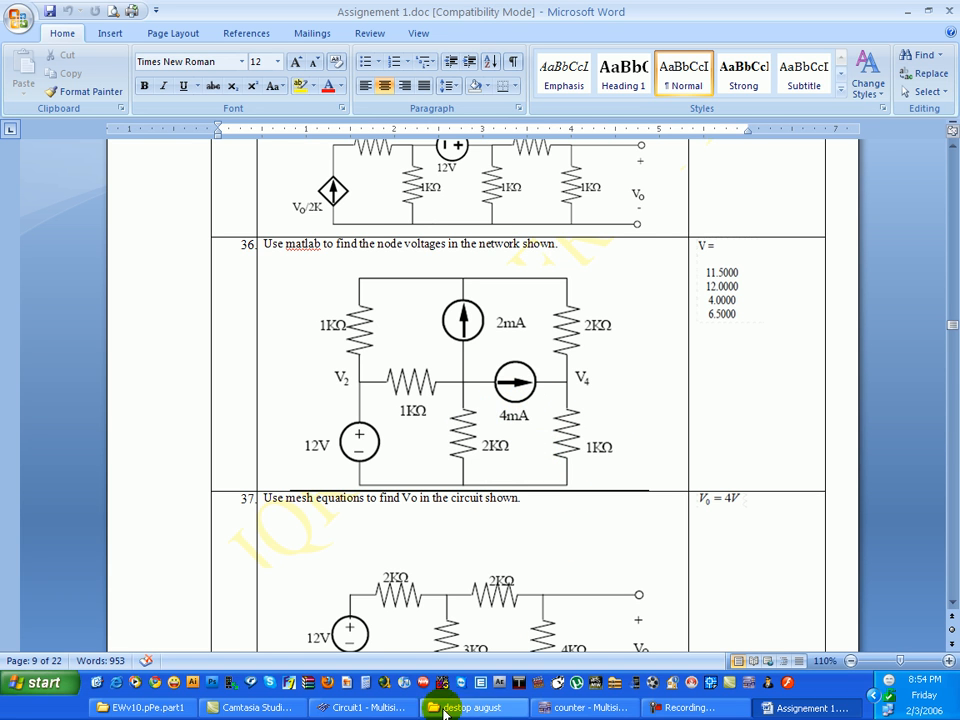
left_click(575, 707)
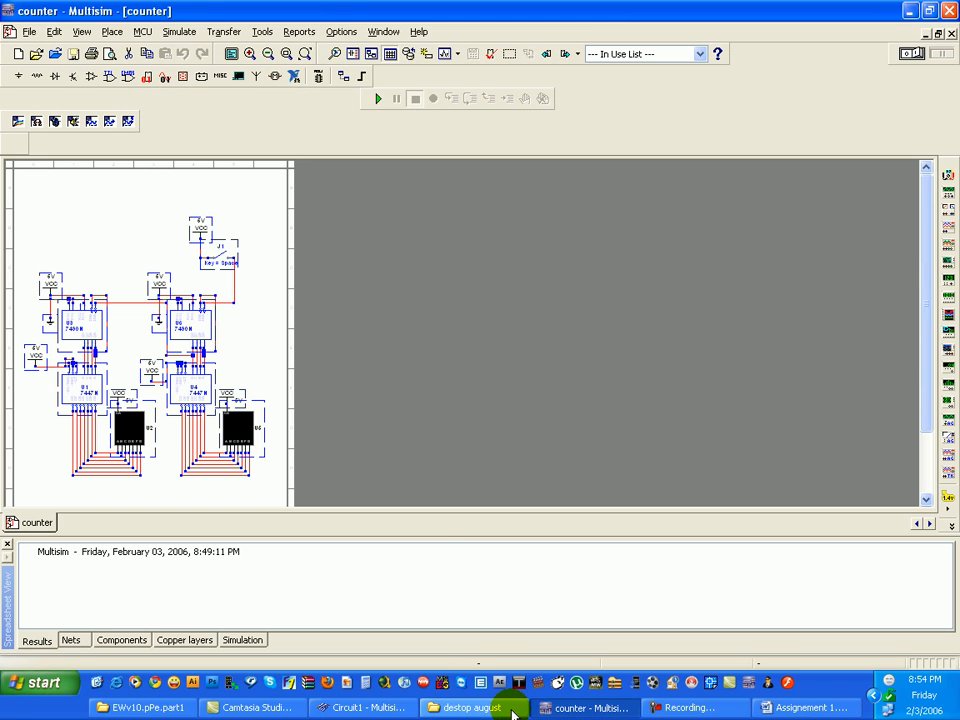
left_click(370, 708)
left_click_drag(421, 325, 414, 309)
left_click(414, 285)
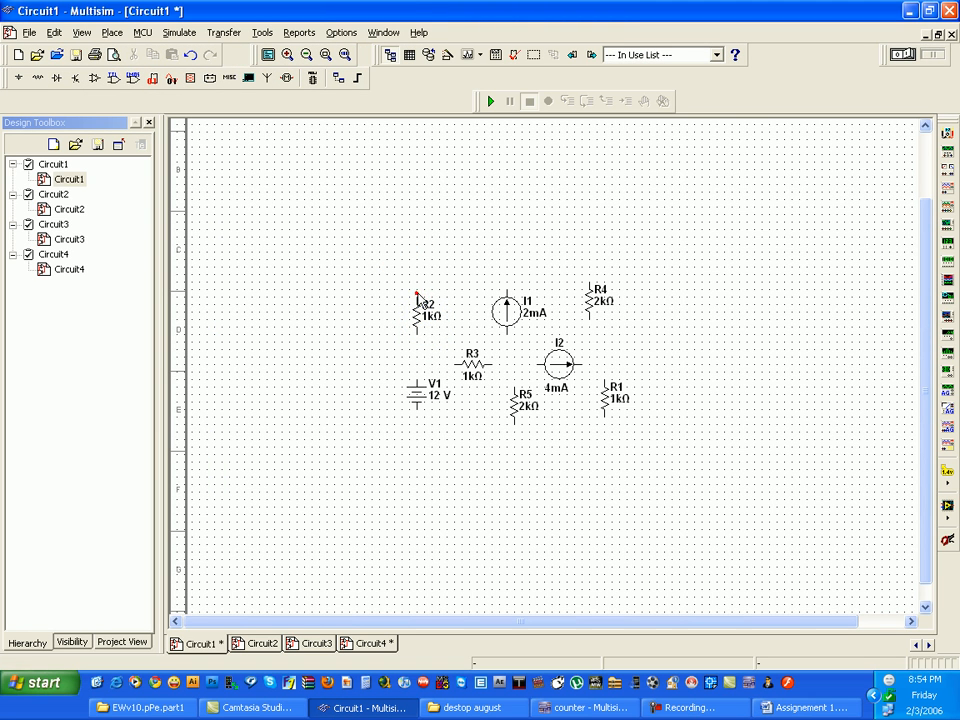
left_click(413, 267)
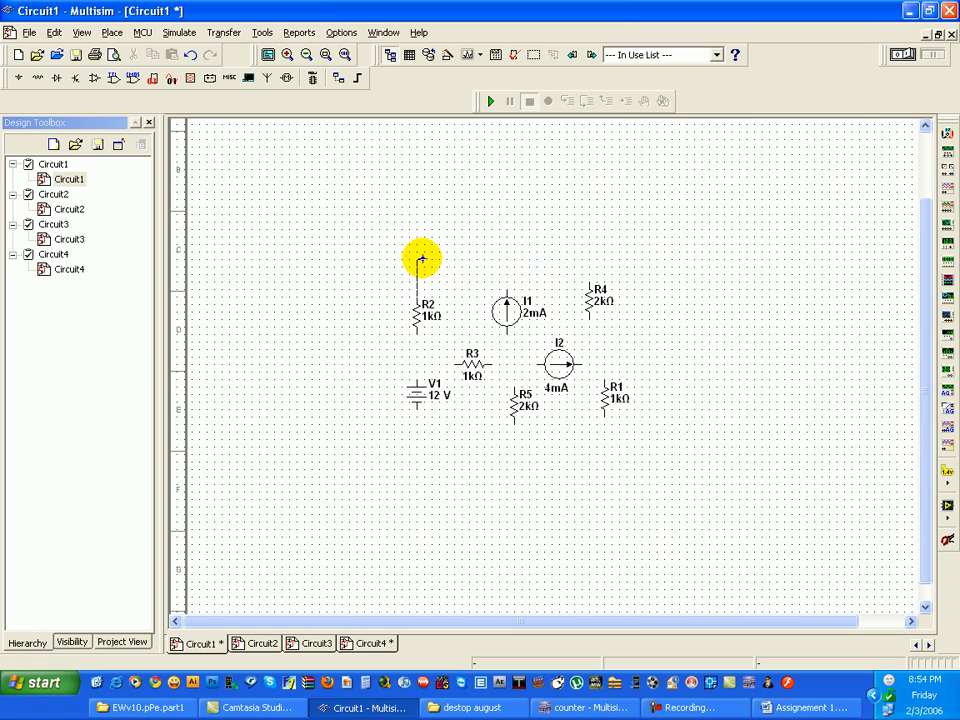
left_click(502, 251)
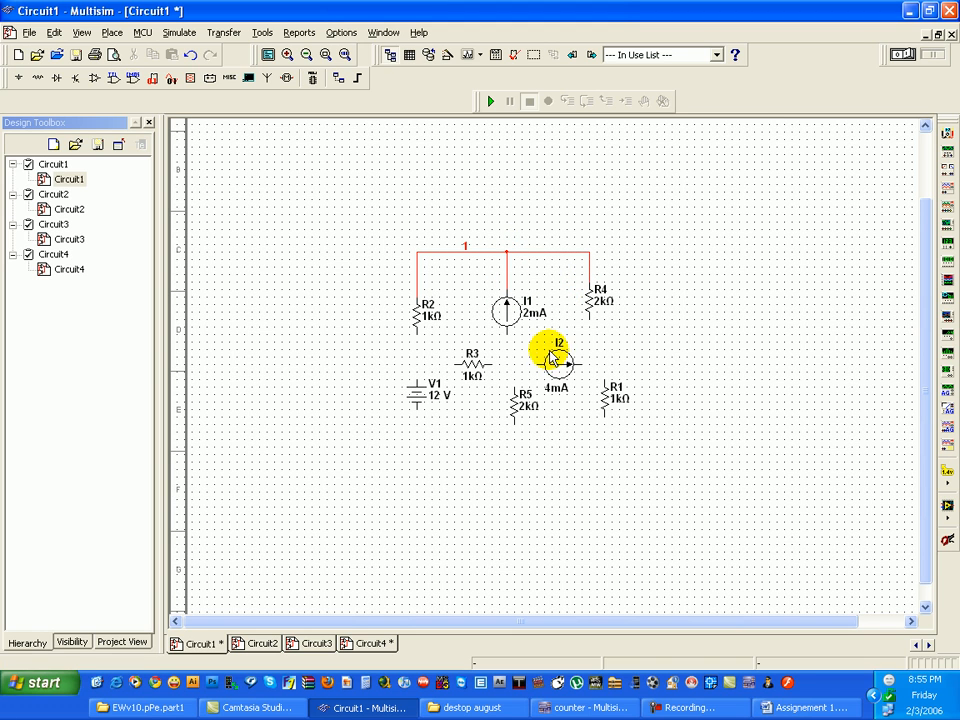
- Align R1 directly under R4 and wire I2's arrow end, R4's lower end and R1's upper end together
left_click(579, 360)
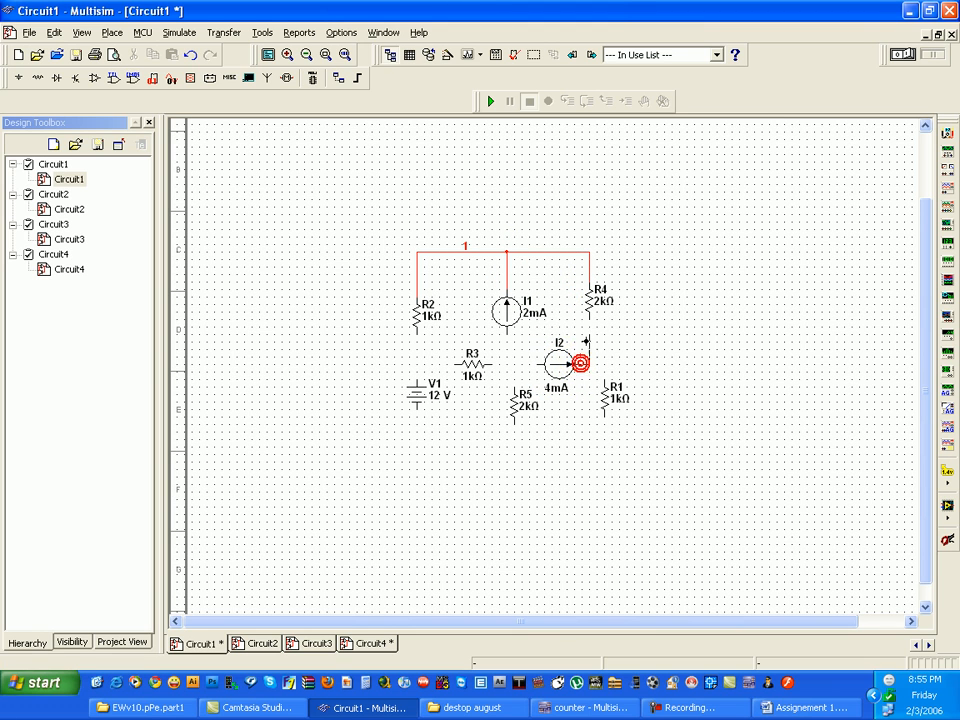
left_click(589, 322)
left_click(606, 395)
left_click_drag(596, 411, 590, 417)
left_click(610, 363)
left_click(590, 402)
left_click(590, 365)
- Lower R5 slightly, wire I1's lower end to R3, and connect R3's other end to the wire joining R2 and V1
left_click(519, 418)
left_click(506, 332)
left_click(490, 365)
left_click(425, 377)
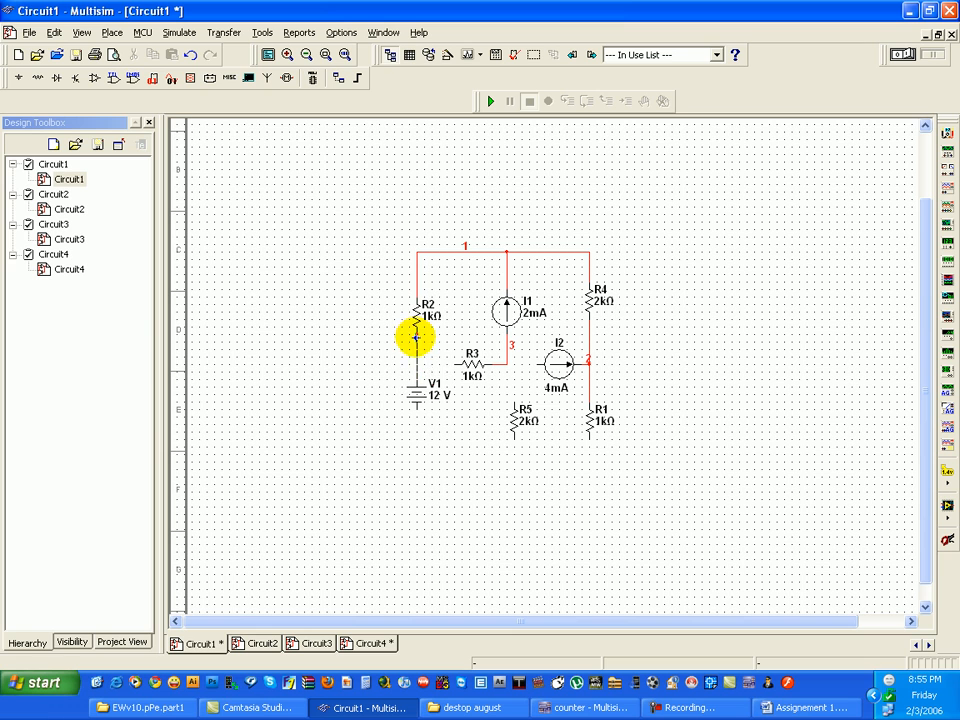
left_click(439, 368)
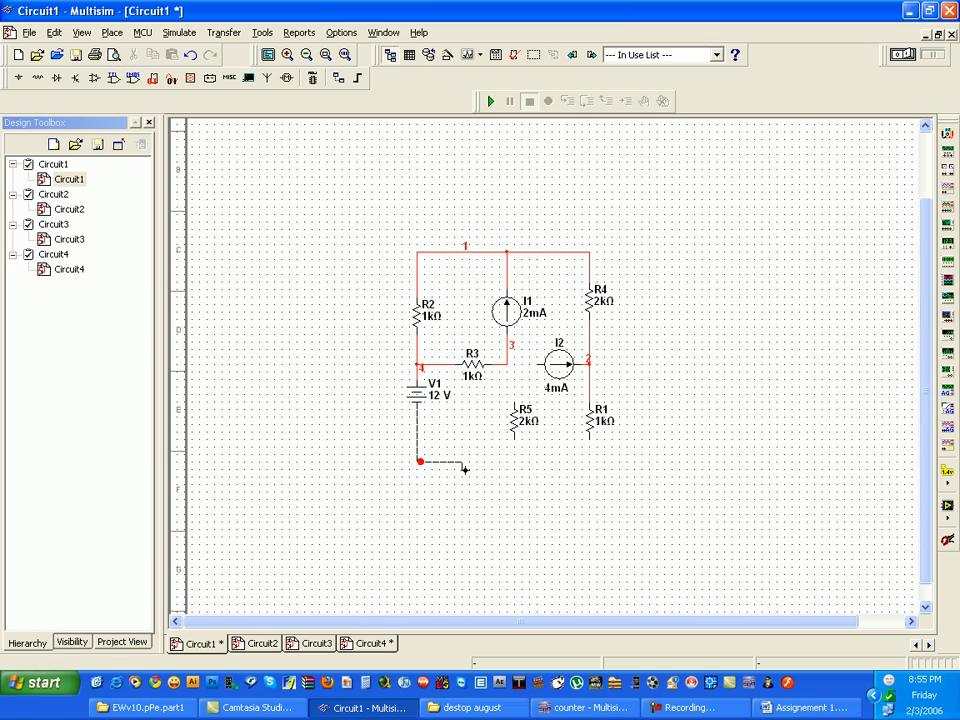
- Wire the lower ends of V1, R5 and R1 together, and join R5's upper end and I2's tail to the node between R3 and I1
left_click(519, 450)
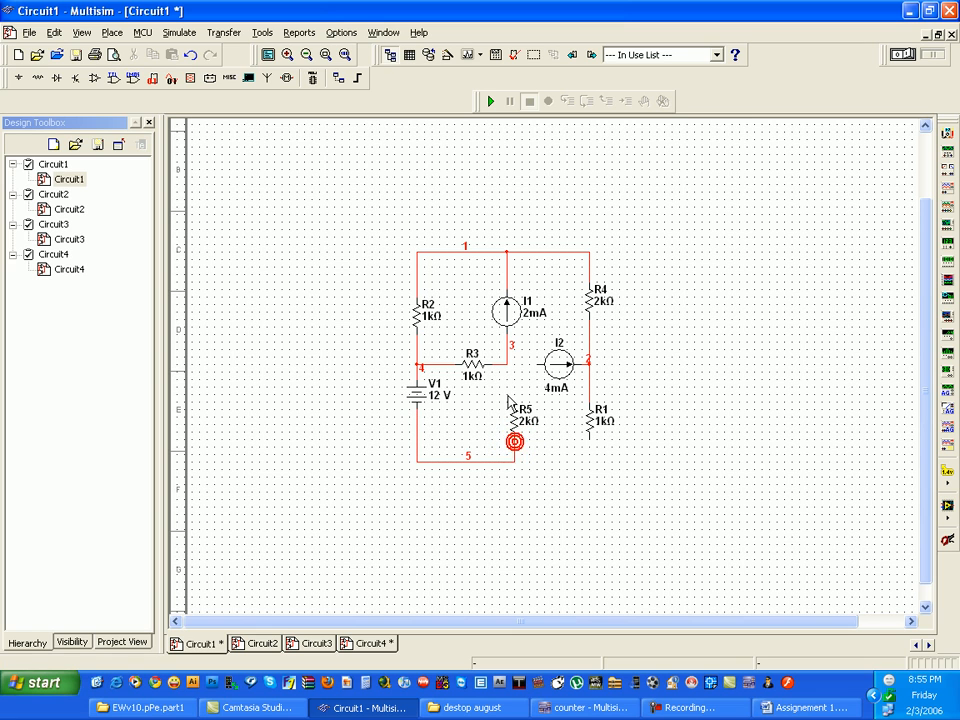
left_click_drag(515, 401, 506, 367)
left_click(537, 366)
left_click(588, 440)
left_click(514, 460)
- Try to run the simulation of the wired circuit
left_click(459, 559)
scroll(417, 423, "up", 2)
scroll(766, 371, "down", 1)
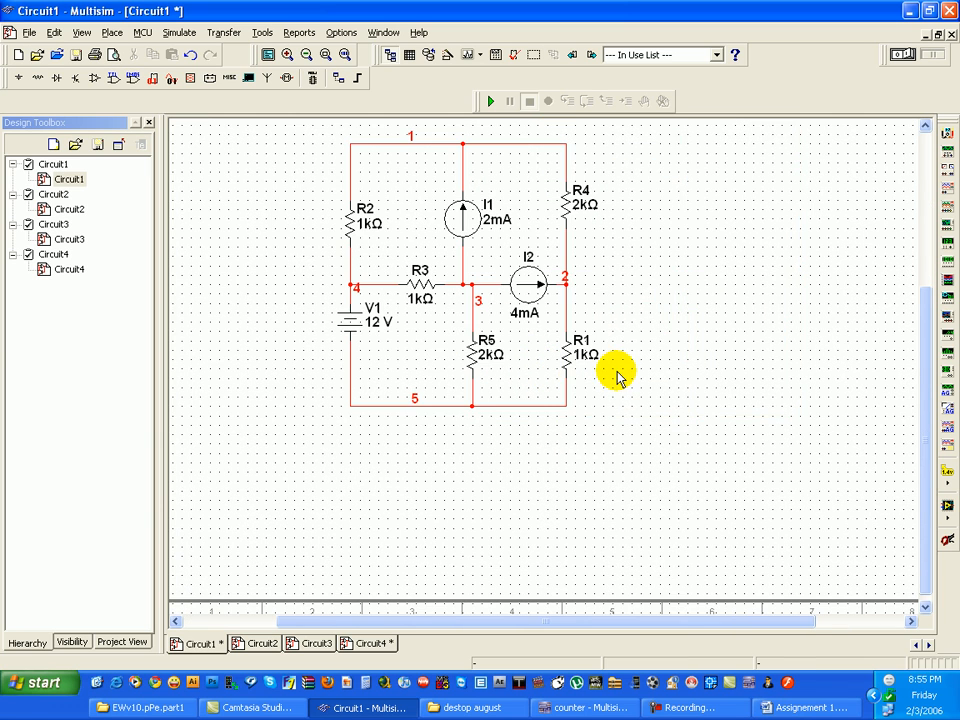
scroll(553, 294, "up", 1)
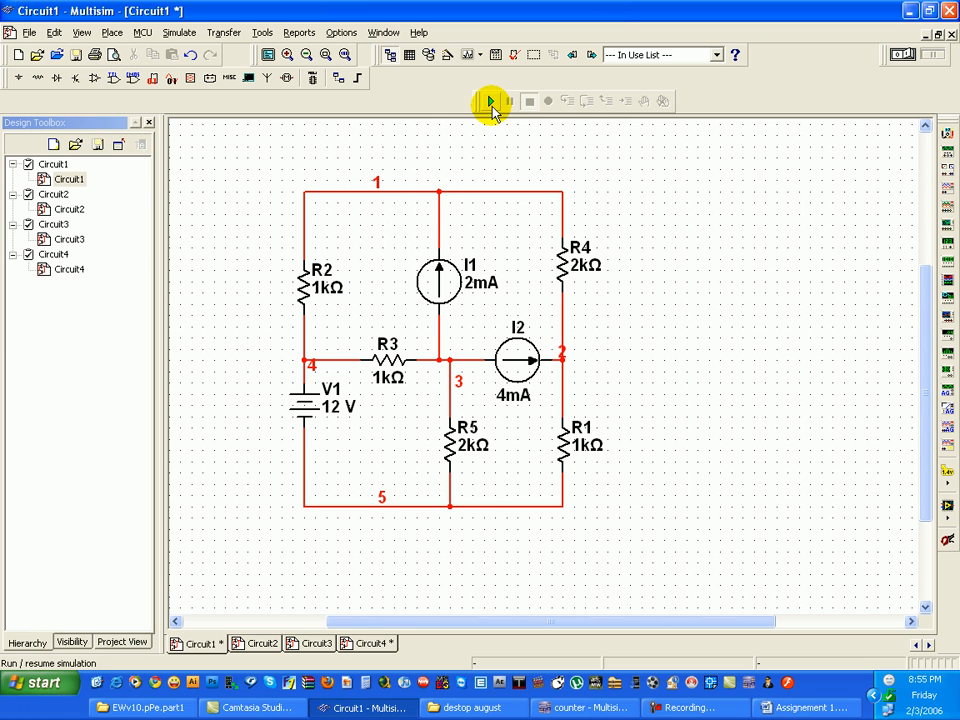
left_click(491, 103)
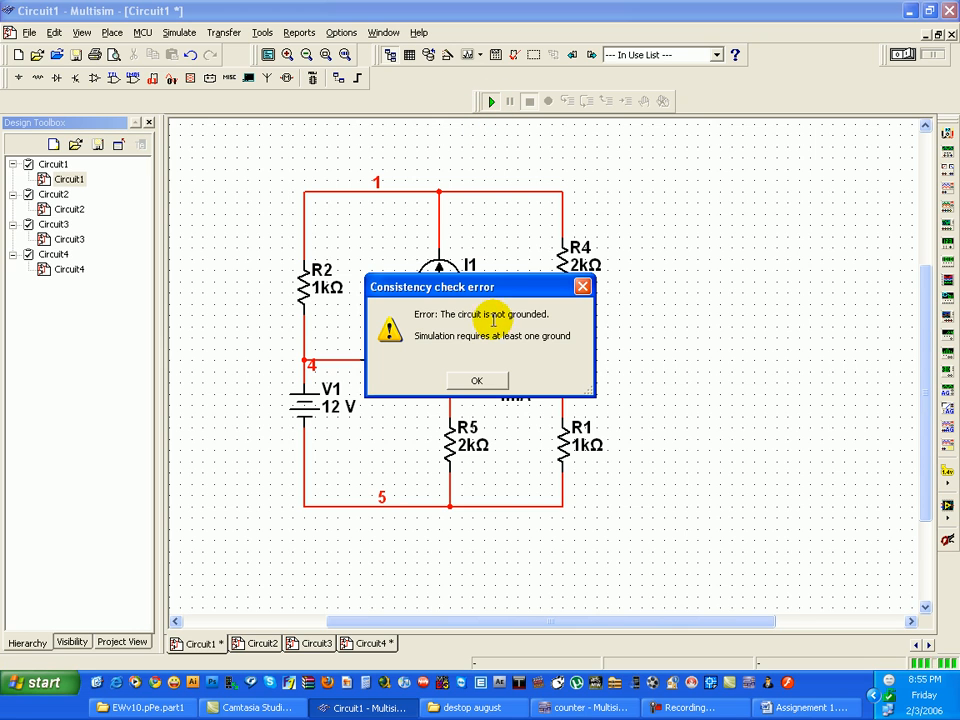
left_click(477, 380)
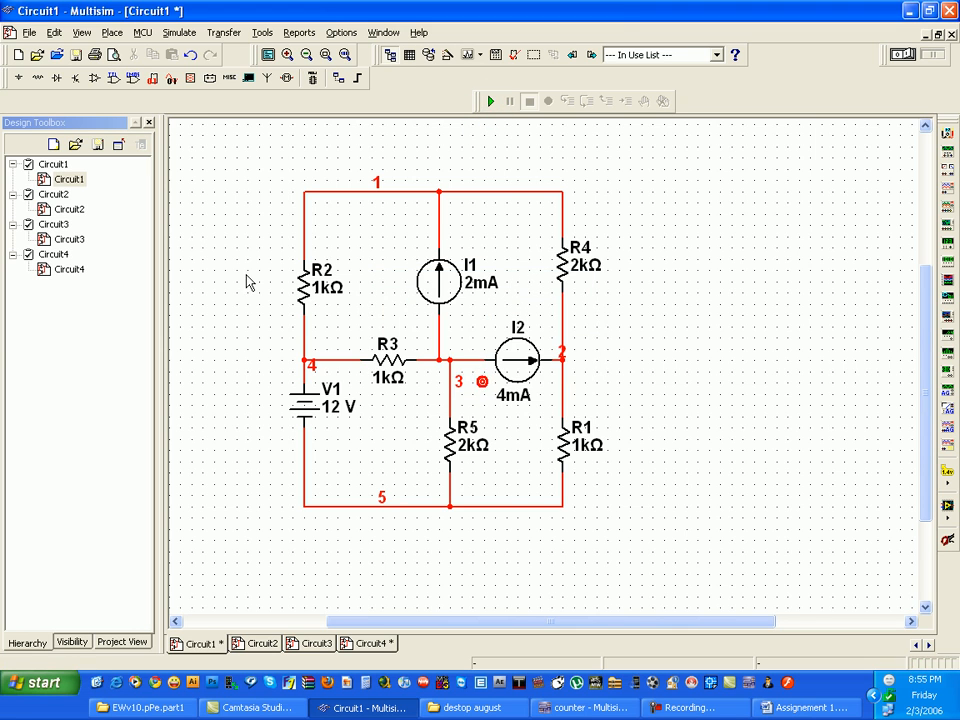
- Place a GROUND from the power sources on the circuit's bottom wire and test-run the simulation
left_click(17, 78)
left_click(200, 266)
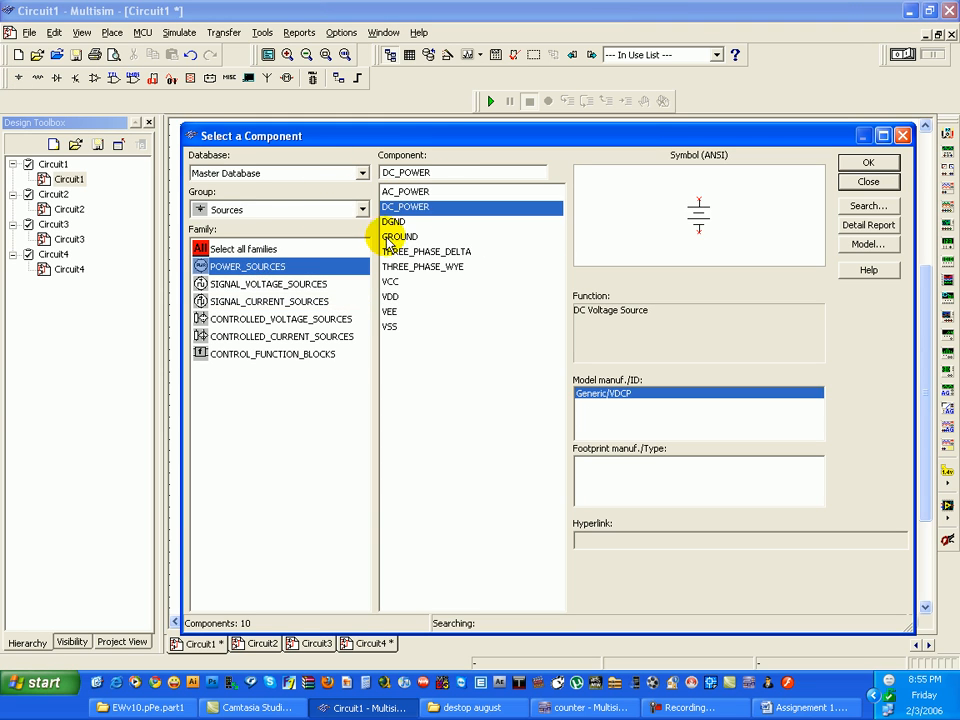
left_click(413, 237)
left_click(868, 163)
left_click(443, 508)
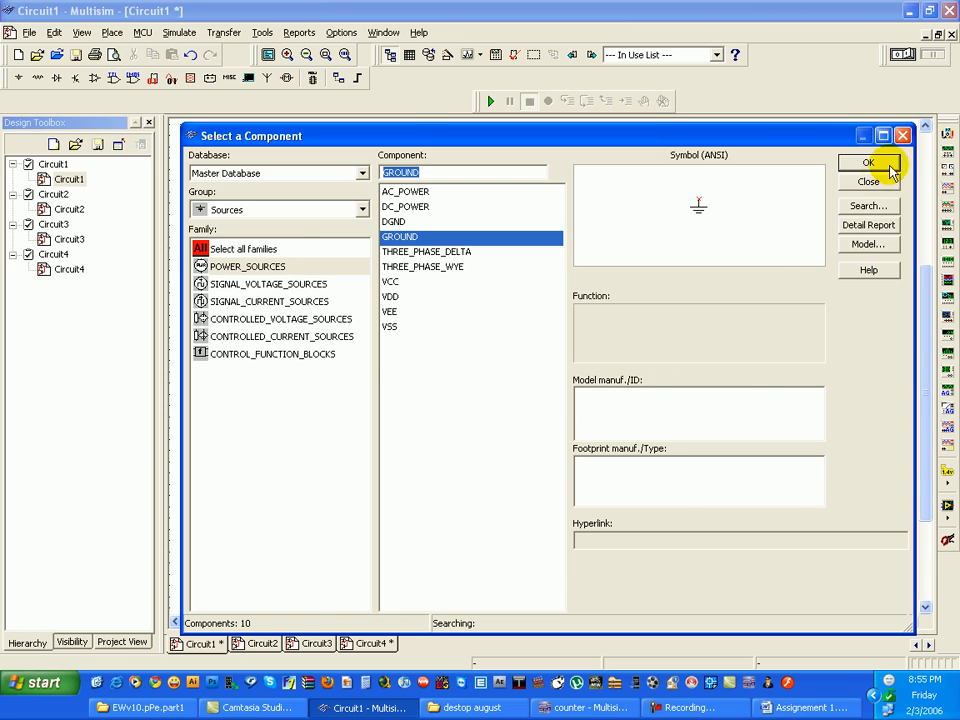
left_click(870, 180)
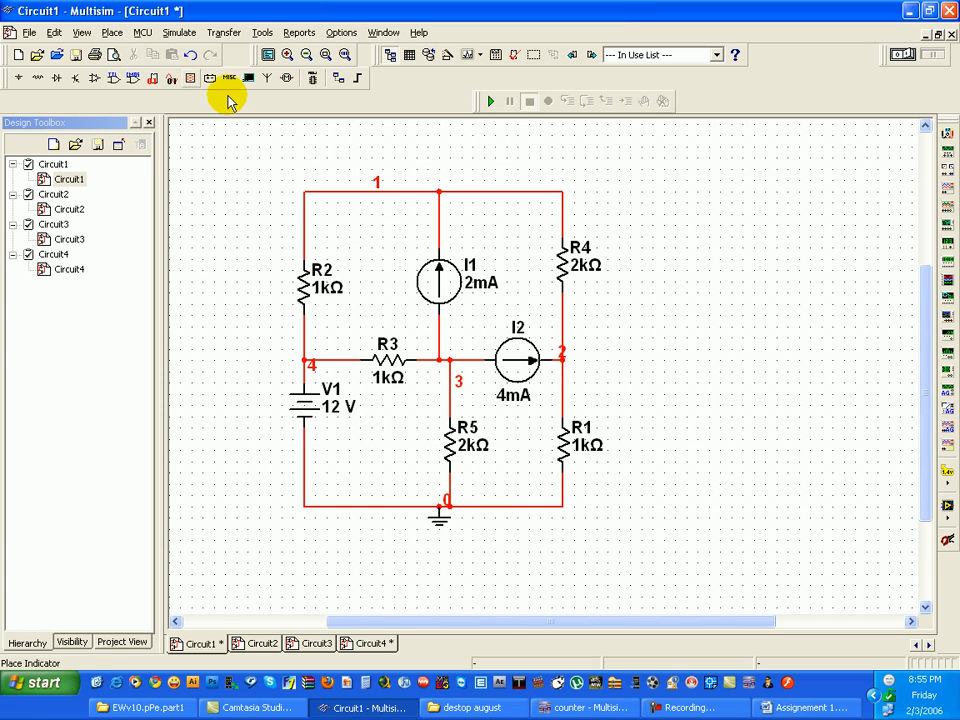
left_click(492, 103)
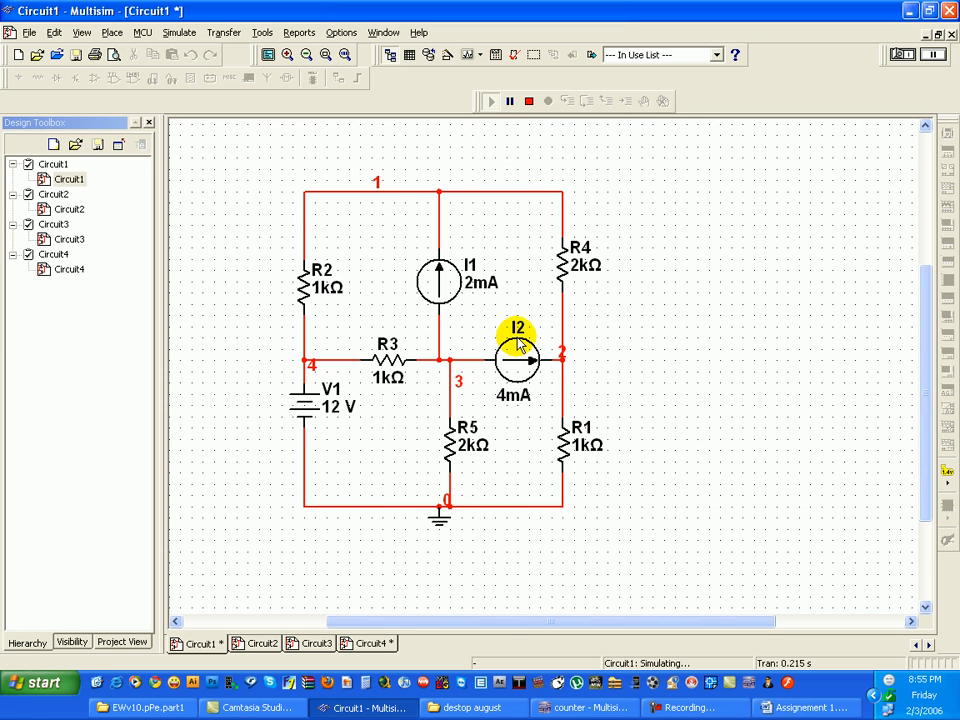
left_click(529, 102)
- Place a multimeter beside R4 and wire its positive terminal to the node above I1 and its negative terminal to the ground wire
left_click(951, 140)
left_click(709, 224)
left_click(711, 221)
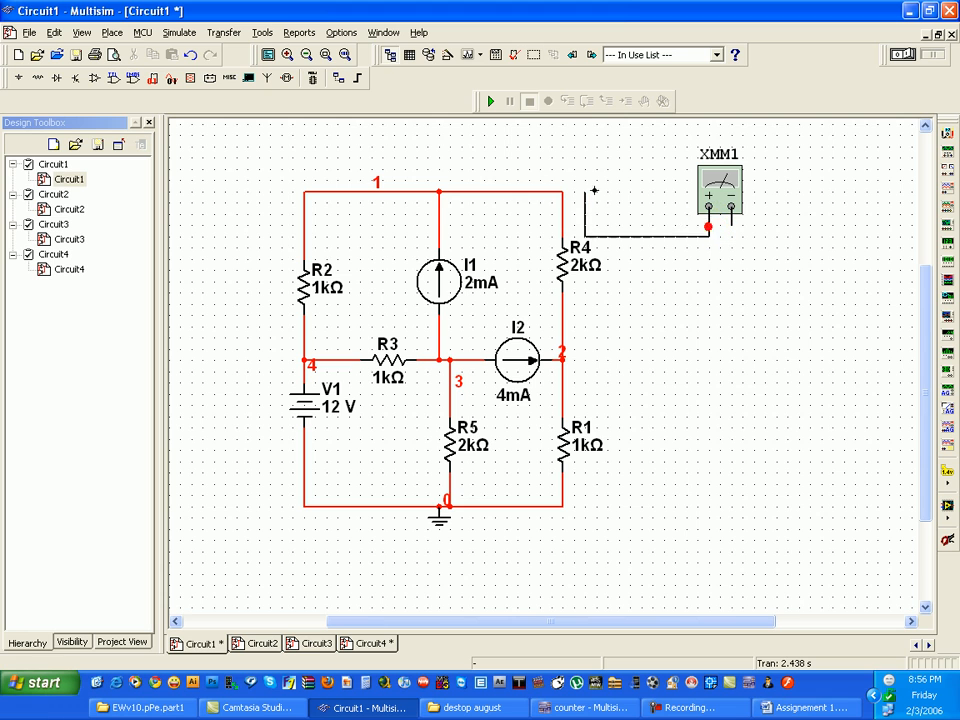
left_click(440, 193)
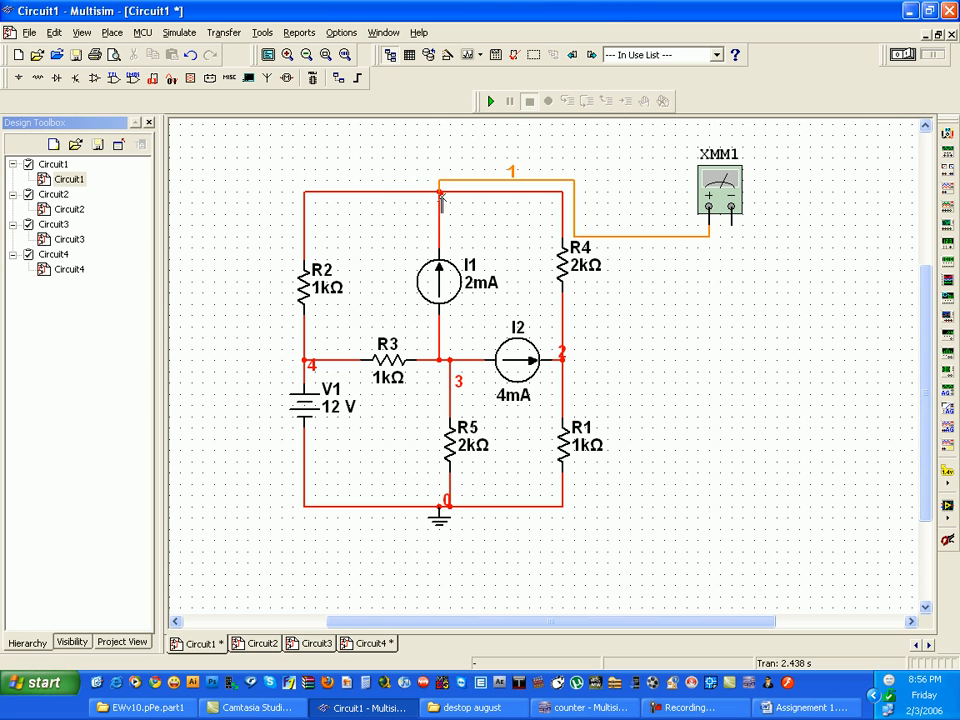
left_click(731, 219)
left_click(471, 507)
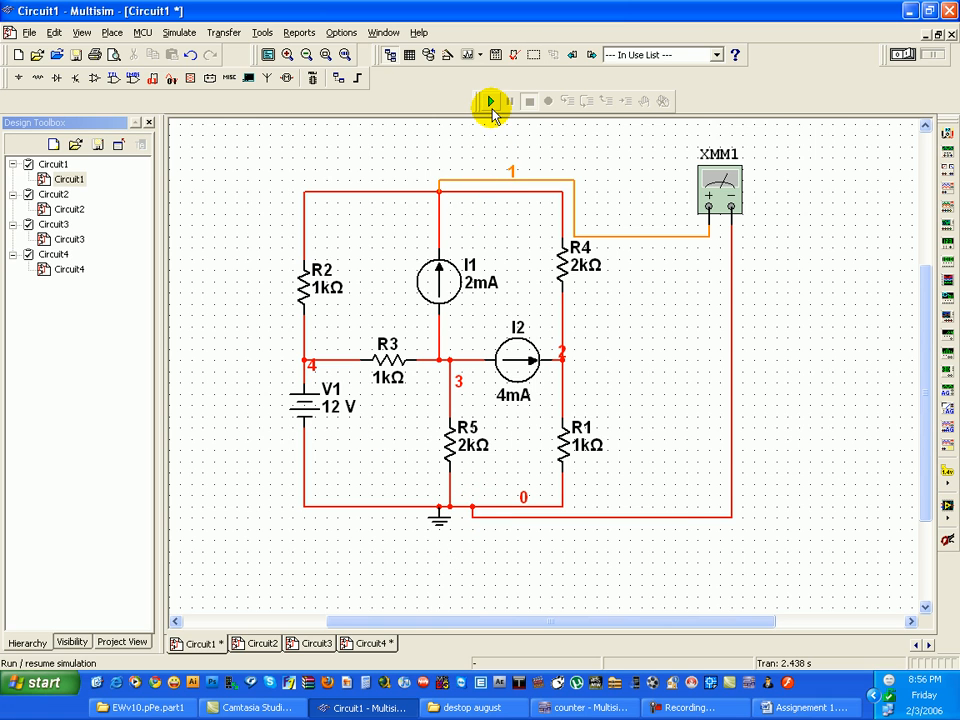
- Run the simulation, read the voltage of the node above I1 on multimeter XMM1, and stop the simulation
left_click(491, 104)
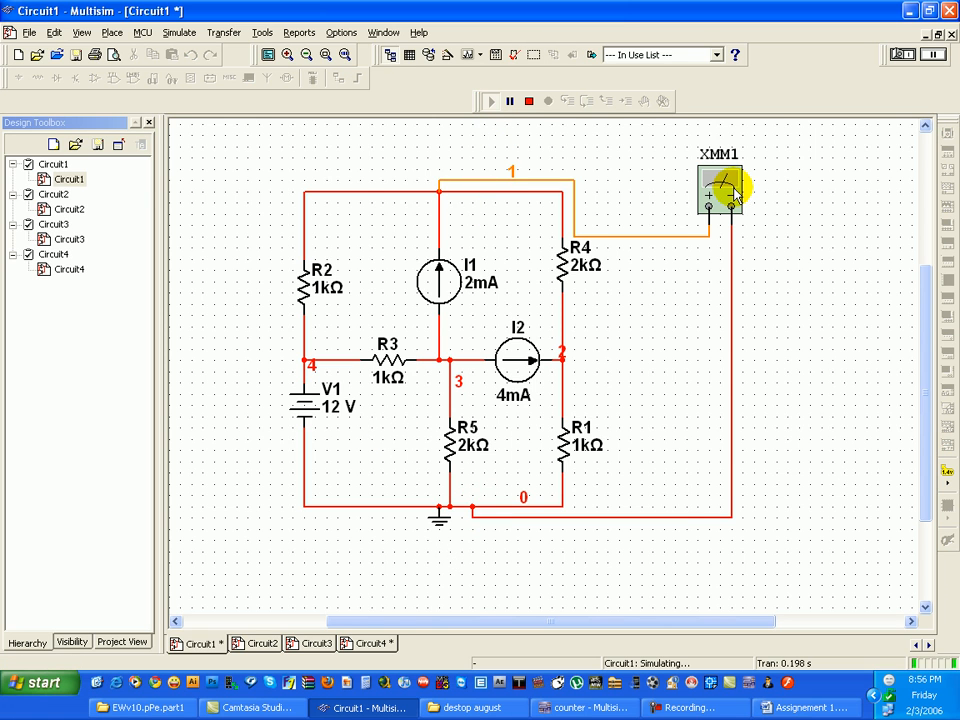
double_click(727, 186)
left_click_drag(517, 277, 870, 248)
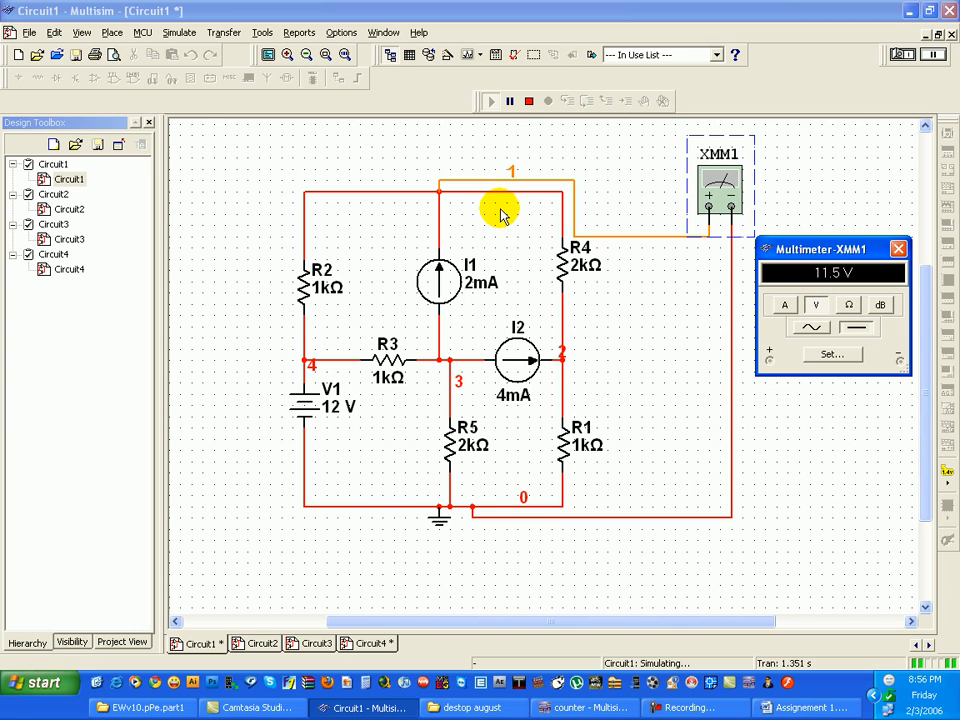
left_click(898, 249)
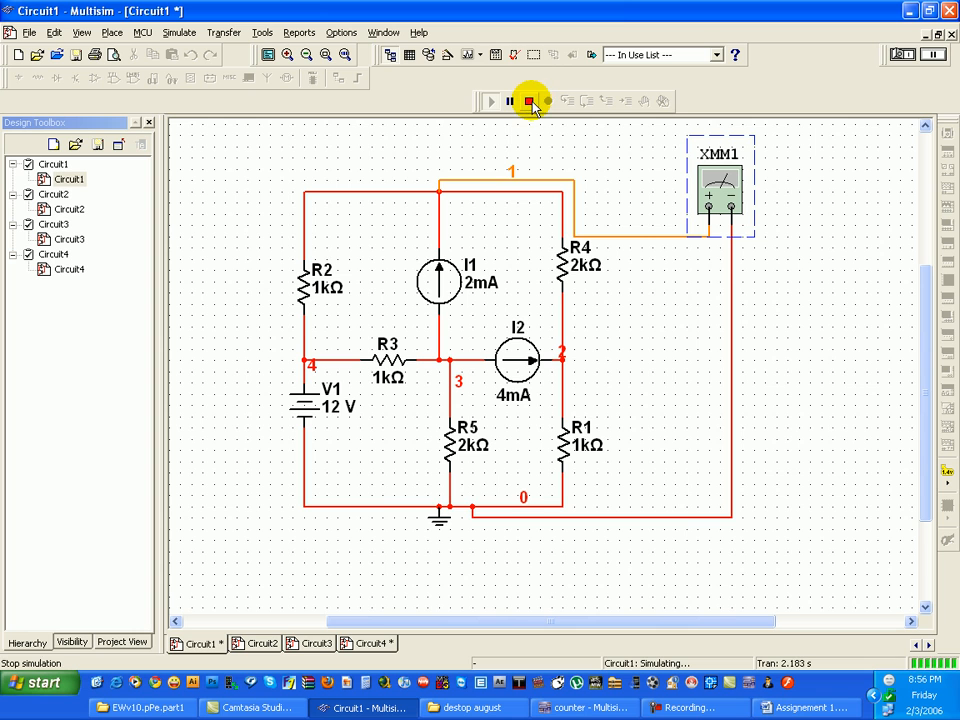
left_click(529, 101)
- Add a second multimeter, wiring its positive terminal to the node between R4 and R1 and its negative terminal to the ground wire
left_click(945, 148)
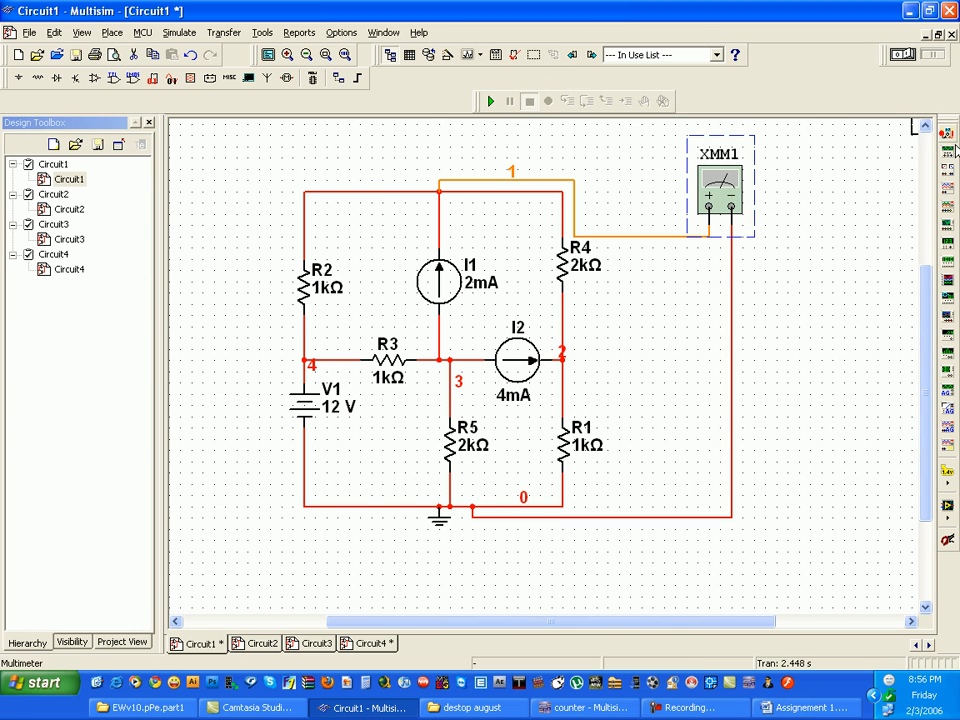
left_click(787, 356)
left_click(561, 356)
left_click(808, 352)
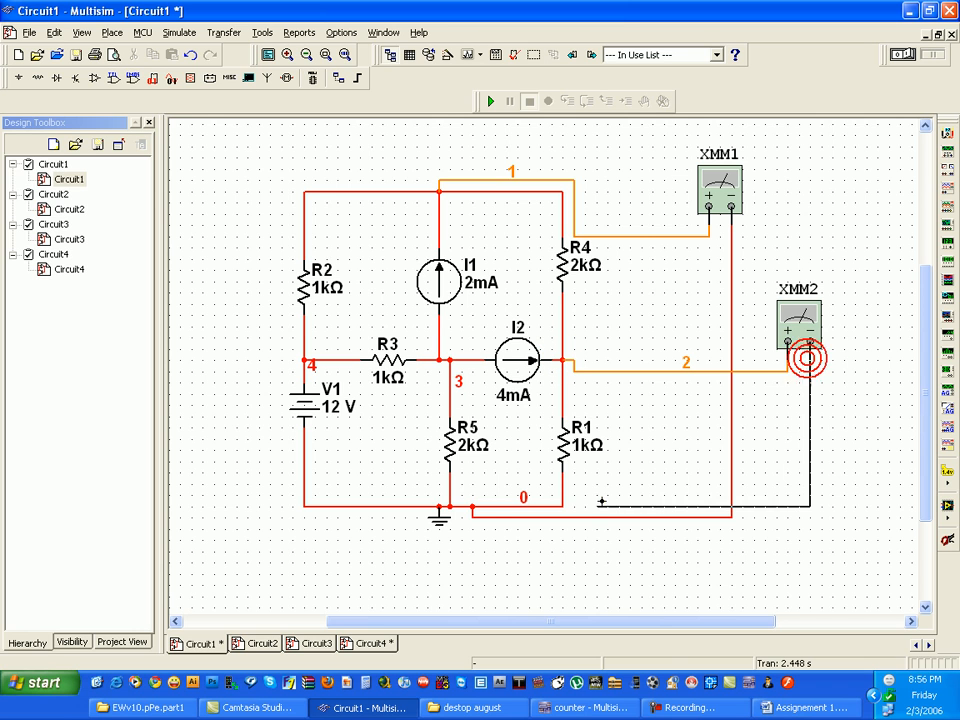
left_click(484, 507)
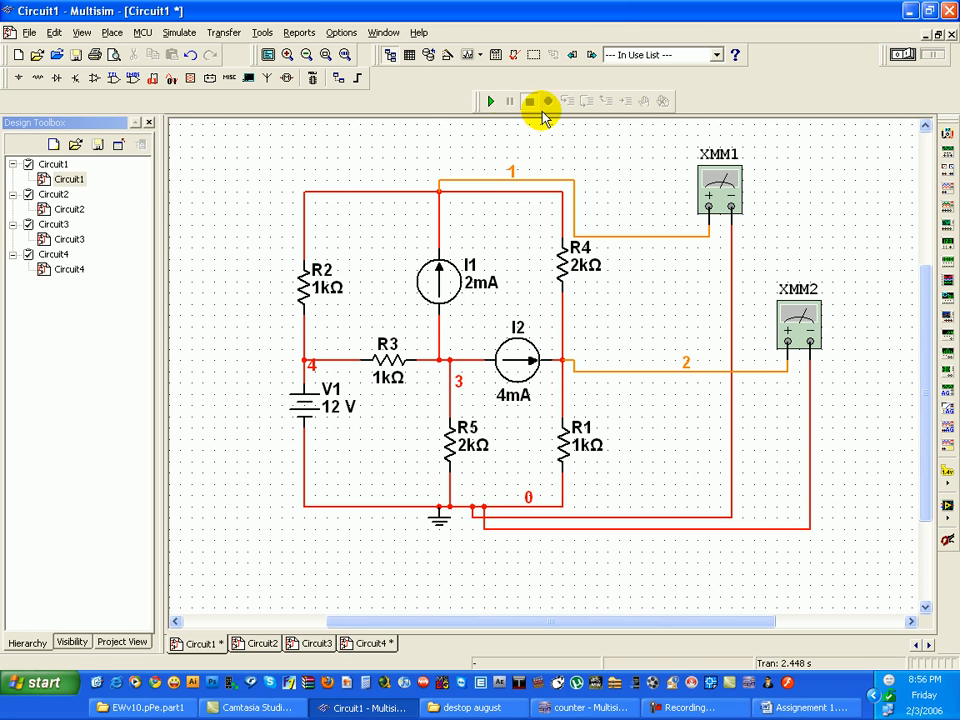
- Run the simulation, read the voltage of the node between R4 and R1 on multimeter XMM2, and stop the simulation
left_click(490, 101)
double_click(800, 341)
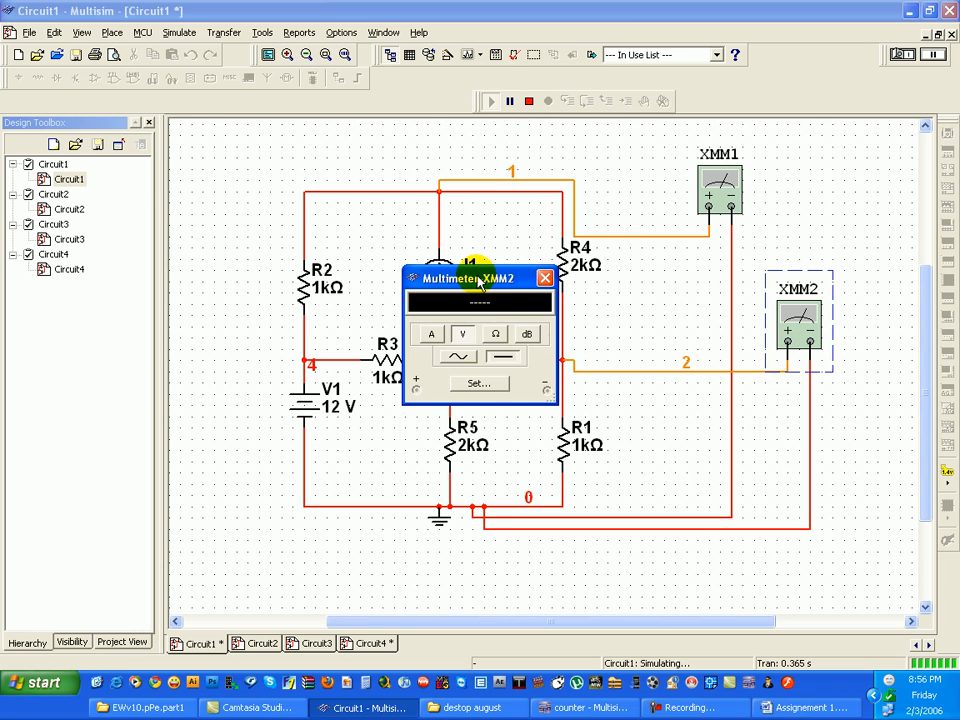
left_click_drag(488, 285, 518, 282)
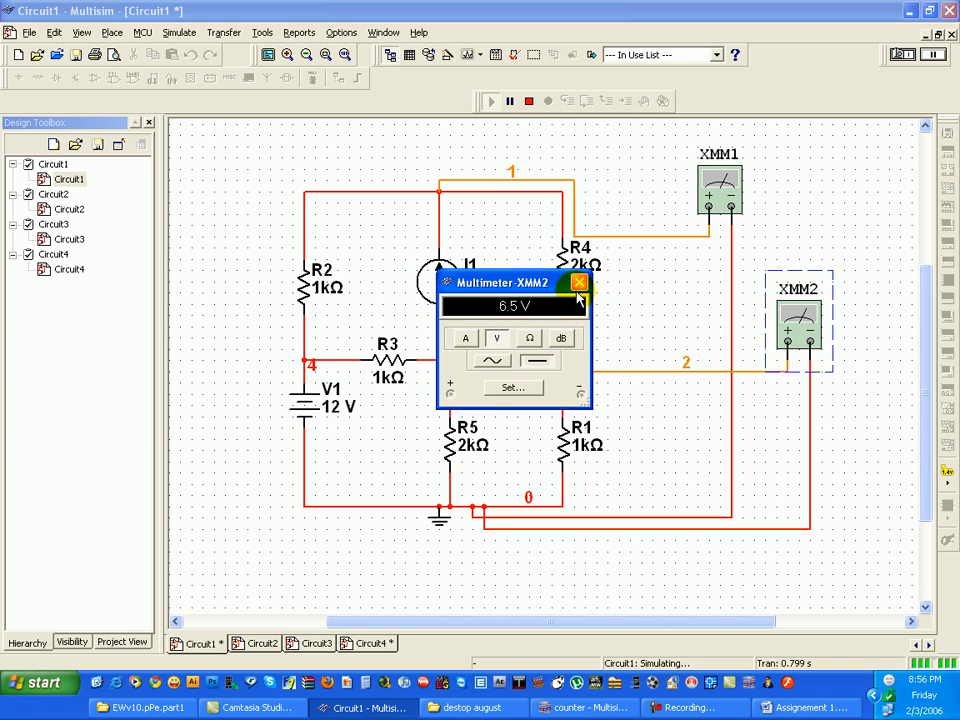
left_click(580, 277)
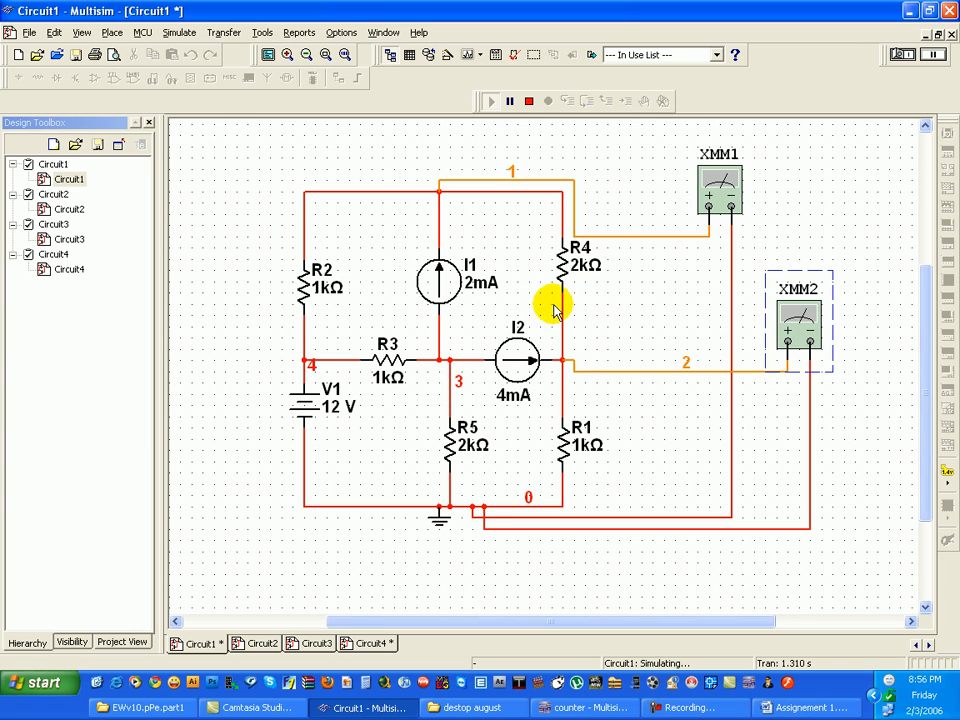
left_click(529, 101)
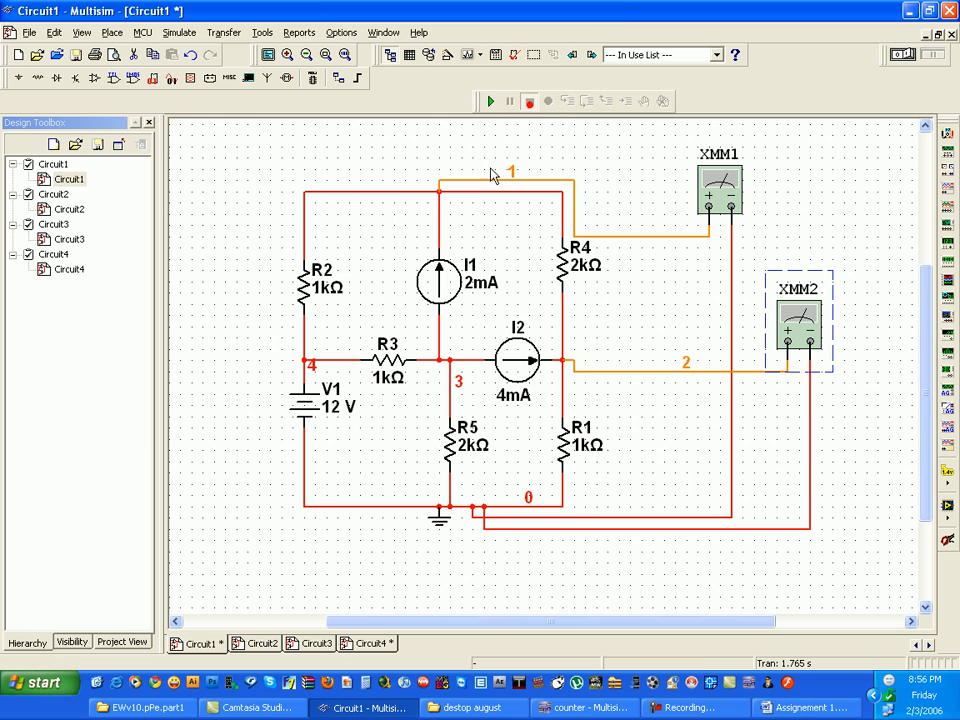
- Replace the wire between R2's upper end and the node above I1 with a third multimeter connected in series
left_click(364, 192)
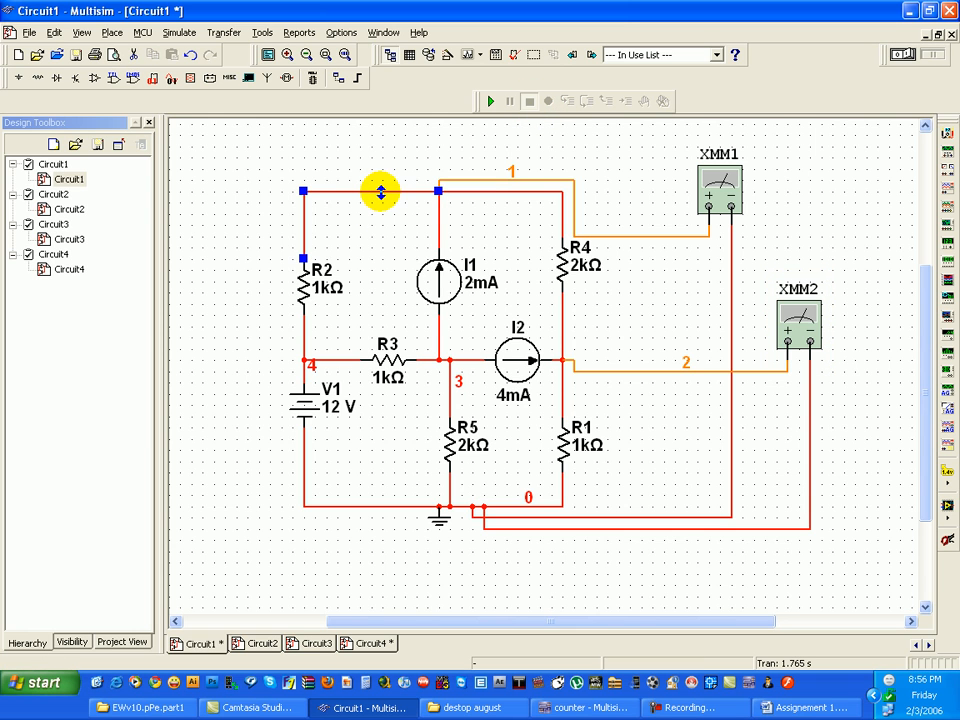
left_click(945, 130)
left_click(341, 194)
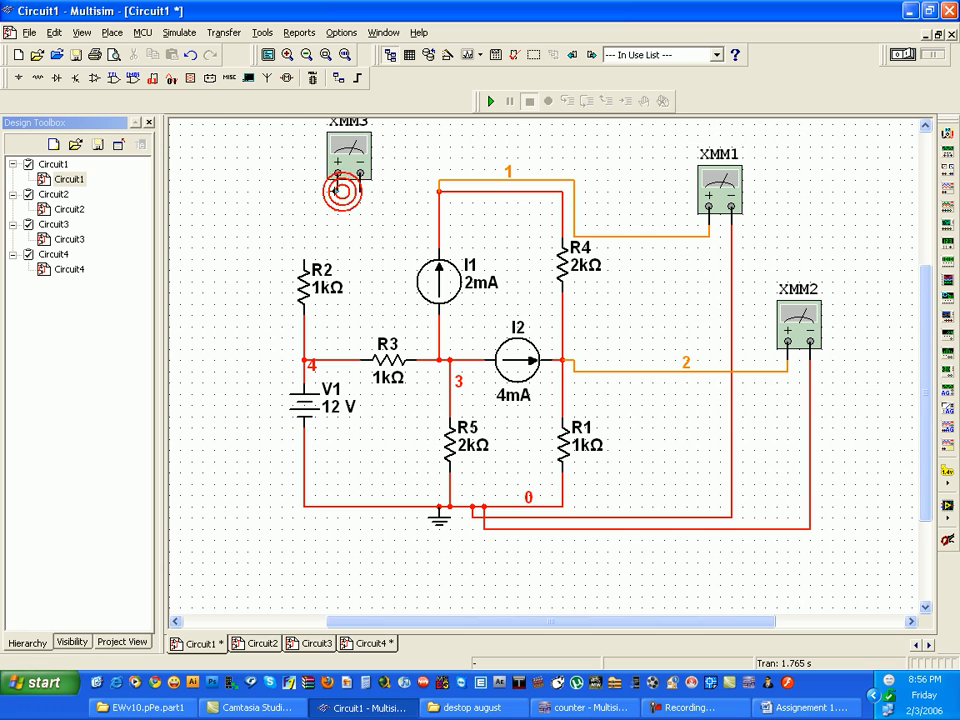
left_click(303, 256)
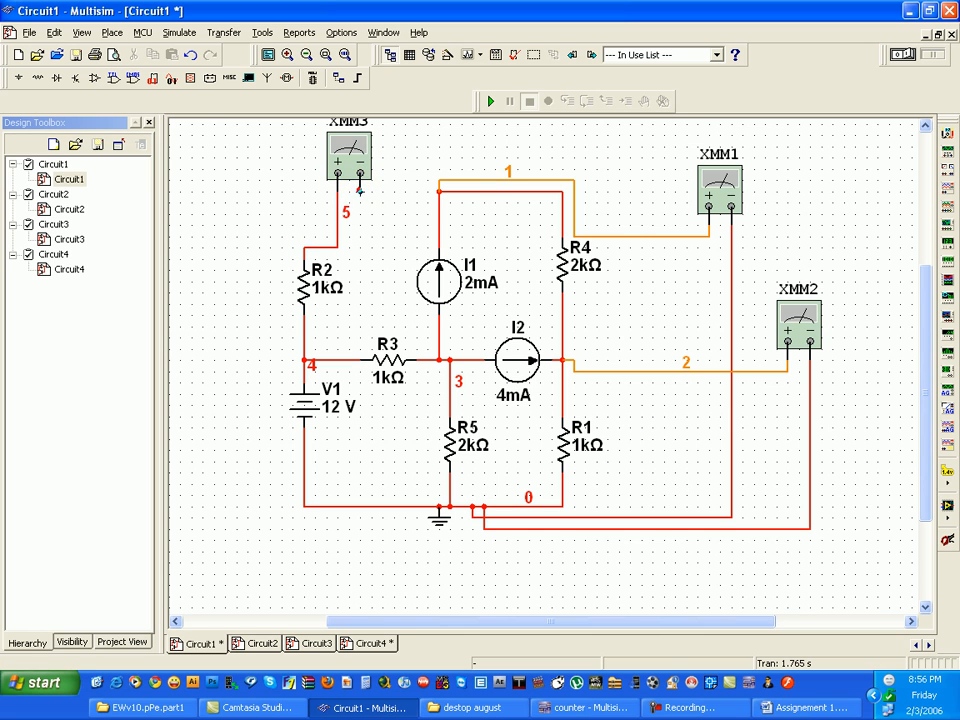
left_click(437, 190)
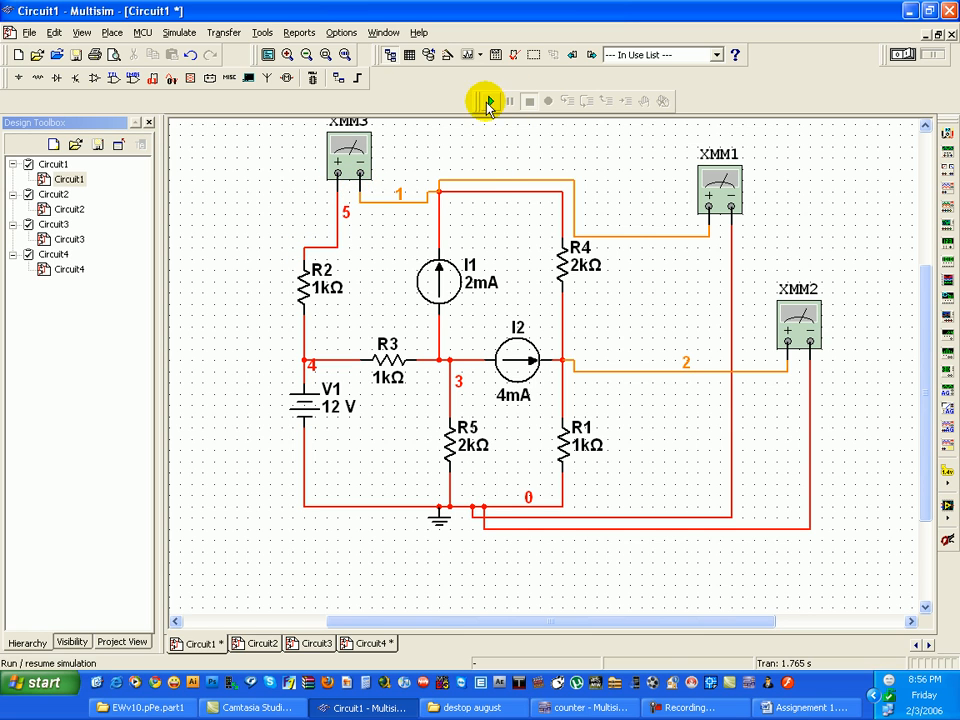
- Run the simulation and measure the current through R2 with multimeter XMM3 set to DC amperes
left_click(490, 101)
double_click(355, 150)
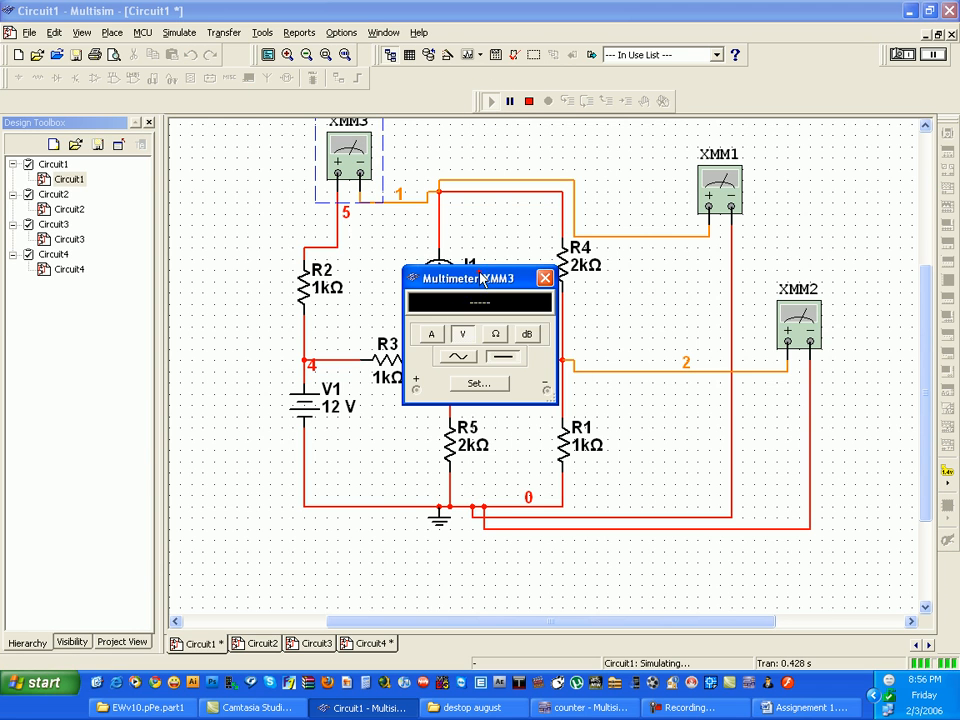
left_click_drag(478, 268, 778, 267)
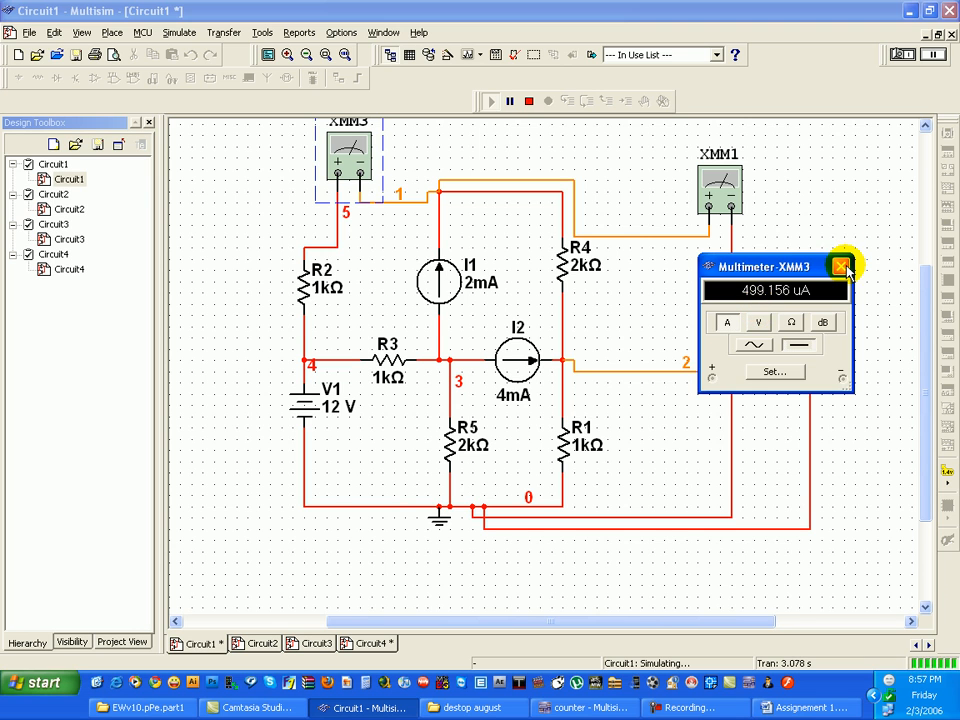
left_click(841, 266)
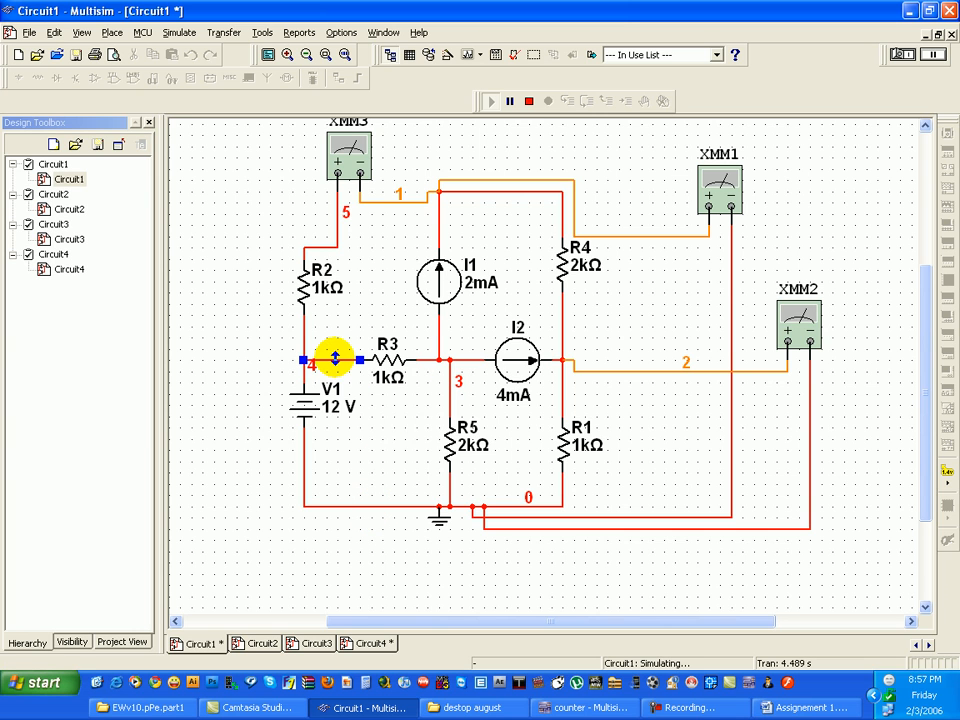
- Stop the simulation and replace the wire between R3 and the R2–V1 node with a fourth multimeter connected in series
right_click(335, 358)
left_click(532, 100)
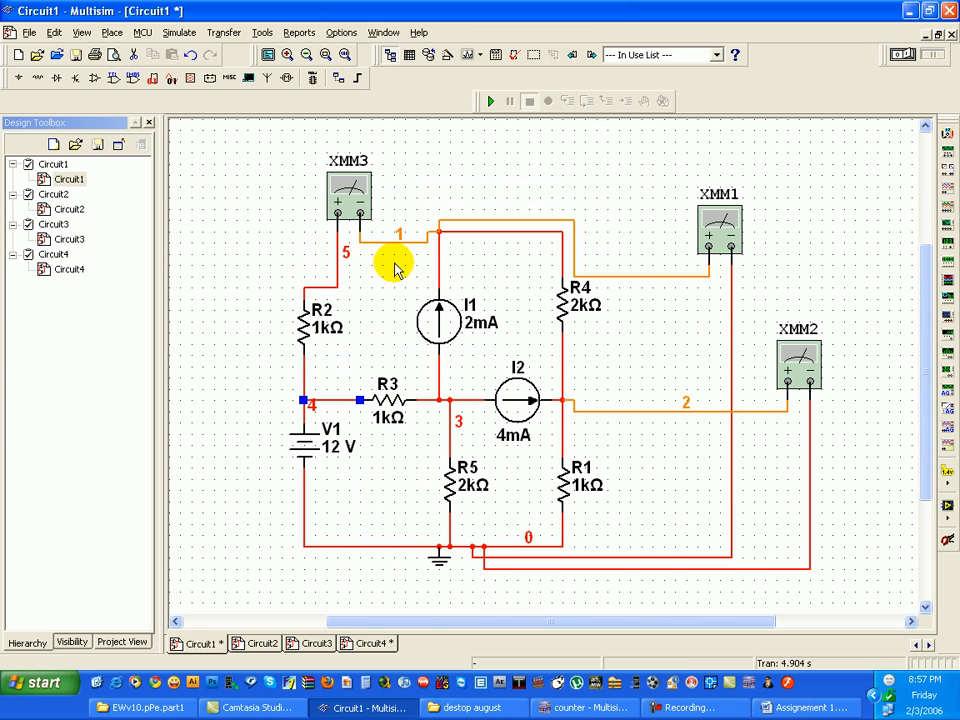
right_click(324, 401)
left_click(352, 411)
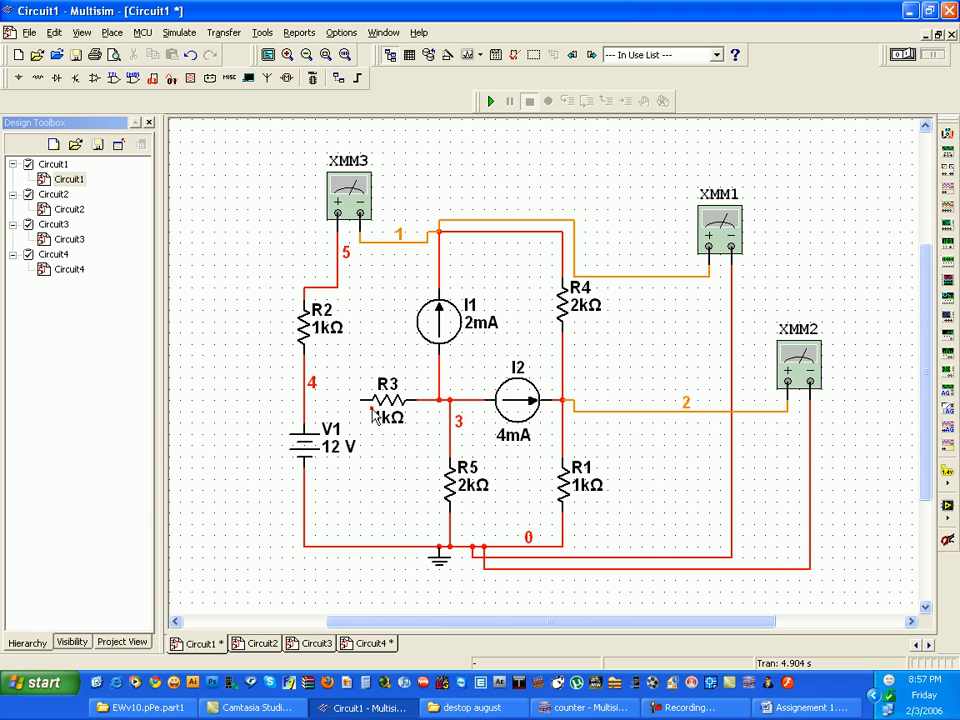
left_click(946, 134)
left_click(445, 385)
left_click(444, 389)
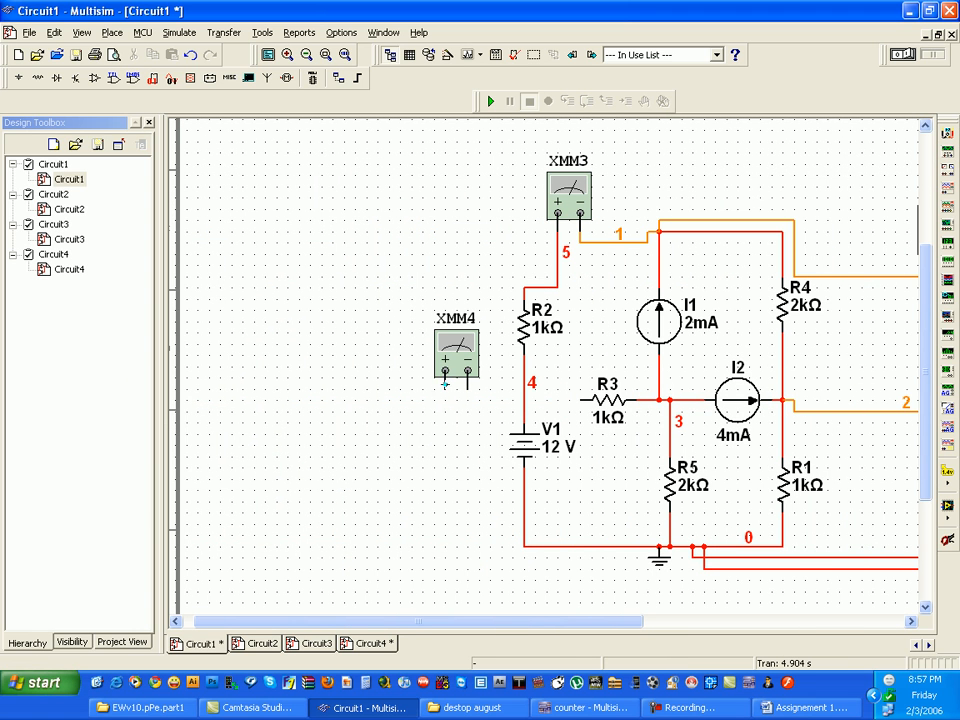
left_click(521, 400)
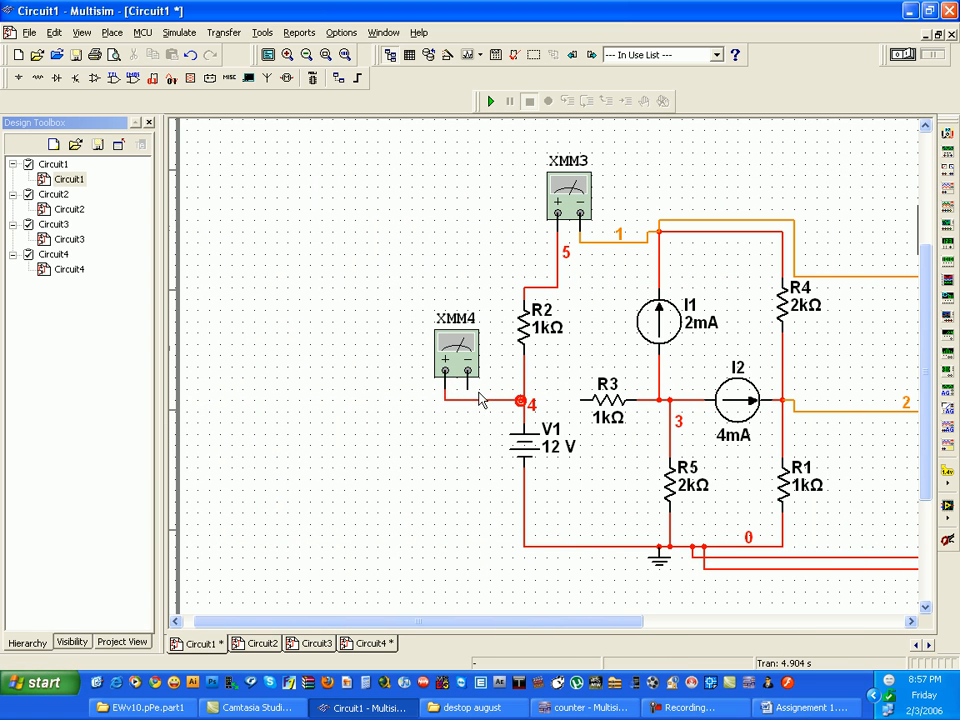
left_click(577, 400)
- Run the simulation and measure the current through R3 with multimeter XMM4 set to DC amperes
left_click(492, 102)
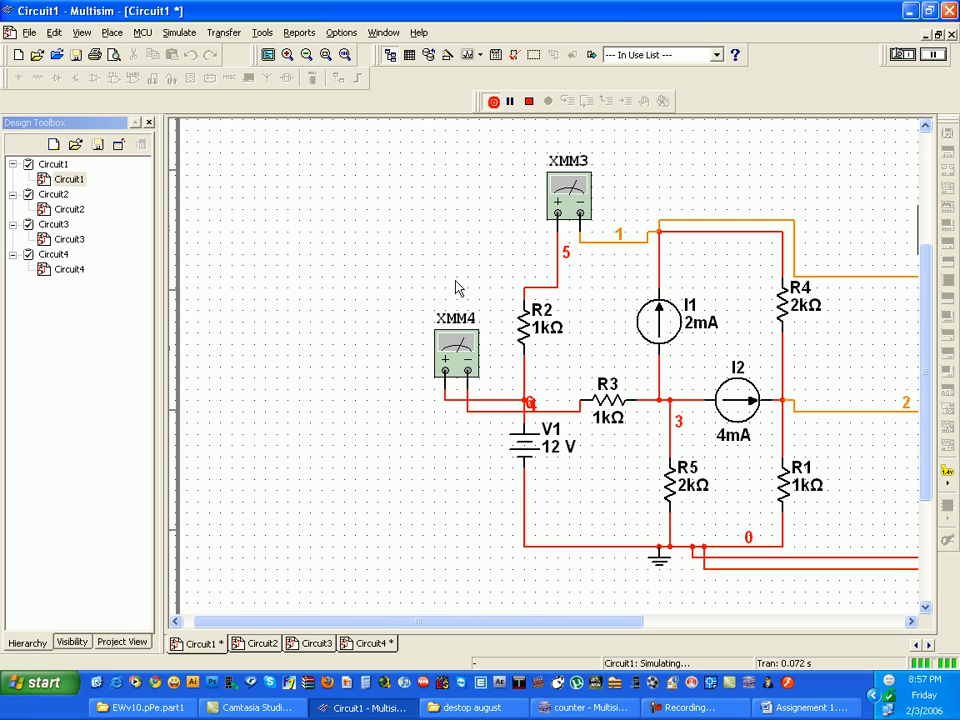
double_click(455, 345)
left_click(437, 333)
left_click_drag(478, 278, 303, 278)
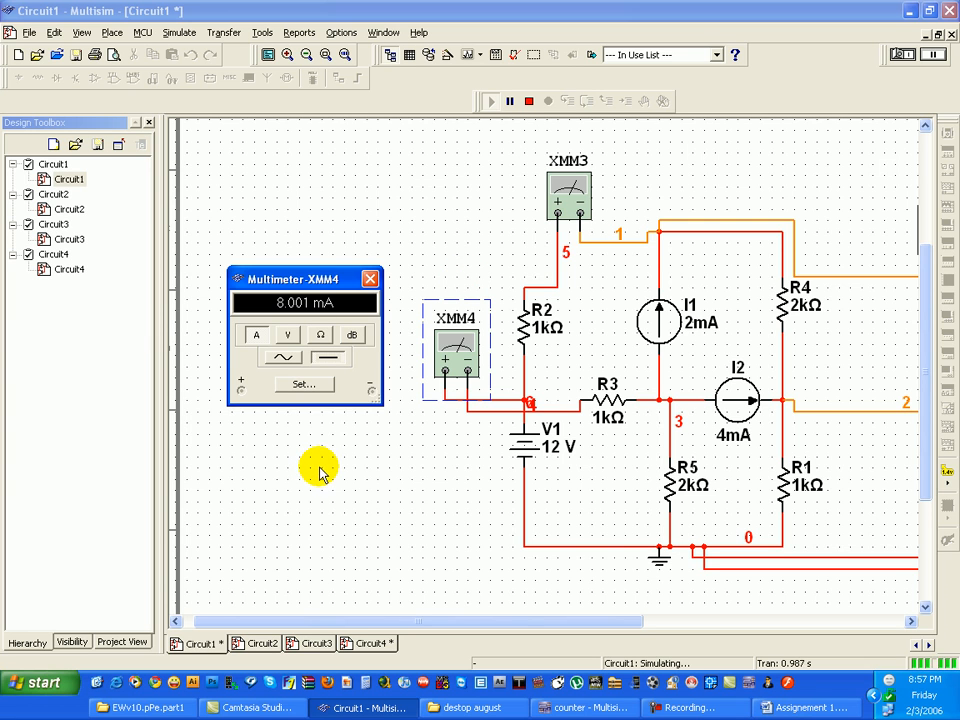
left_click(370, 279)
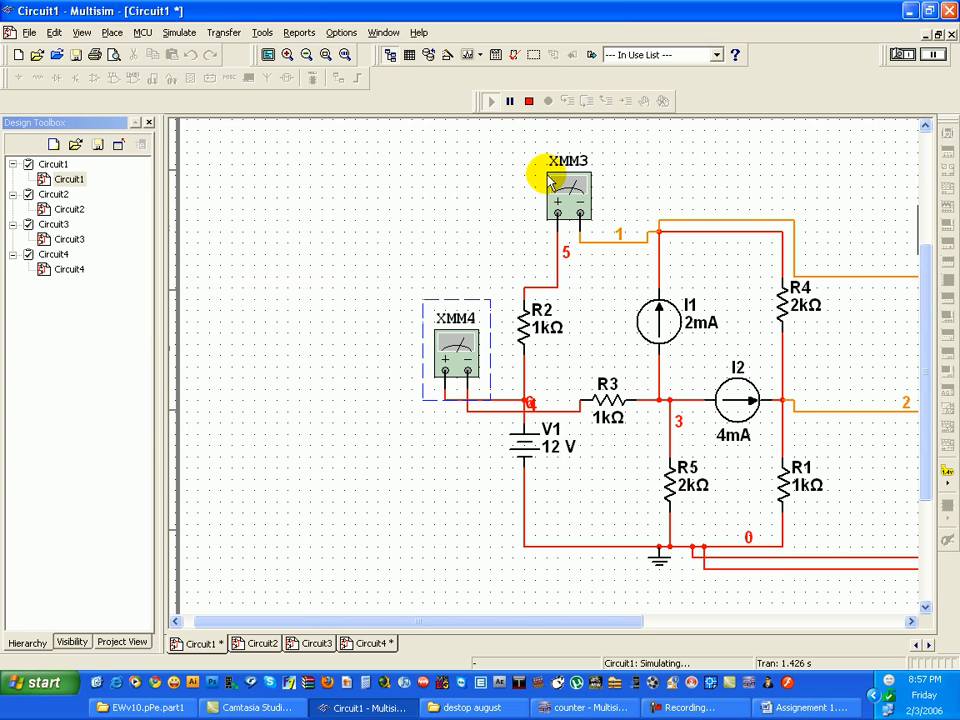
- Check the voltage of the node above I1 on multimeter XMM1 again and switch that multimeter to resistance measurement
left_click_drag(619, 620, 756, 620)
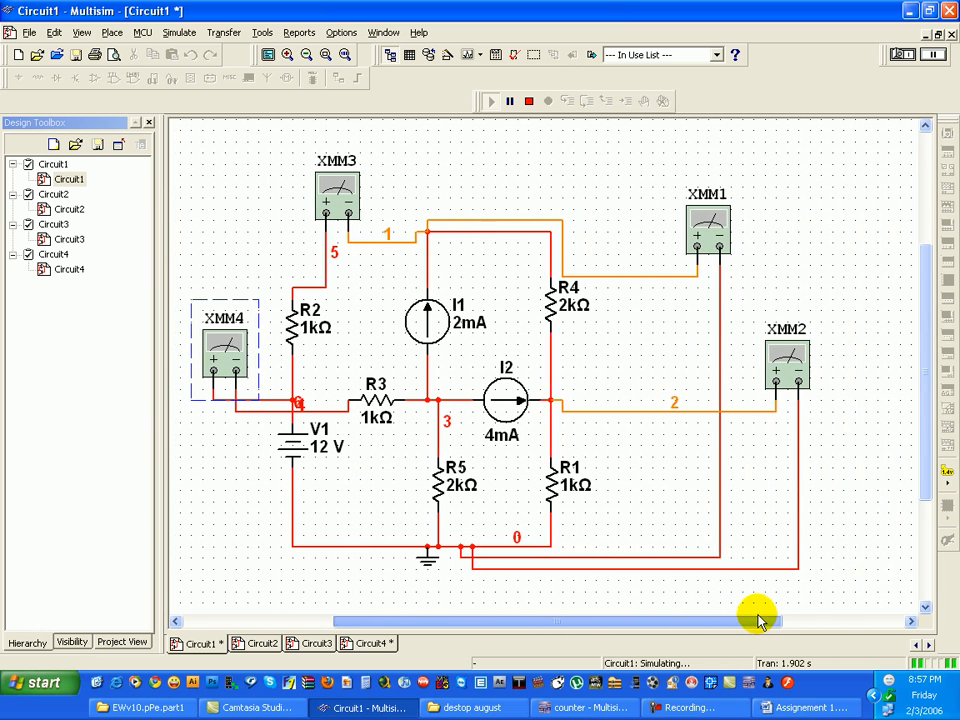
double_click(698, 228)
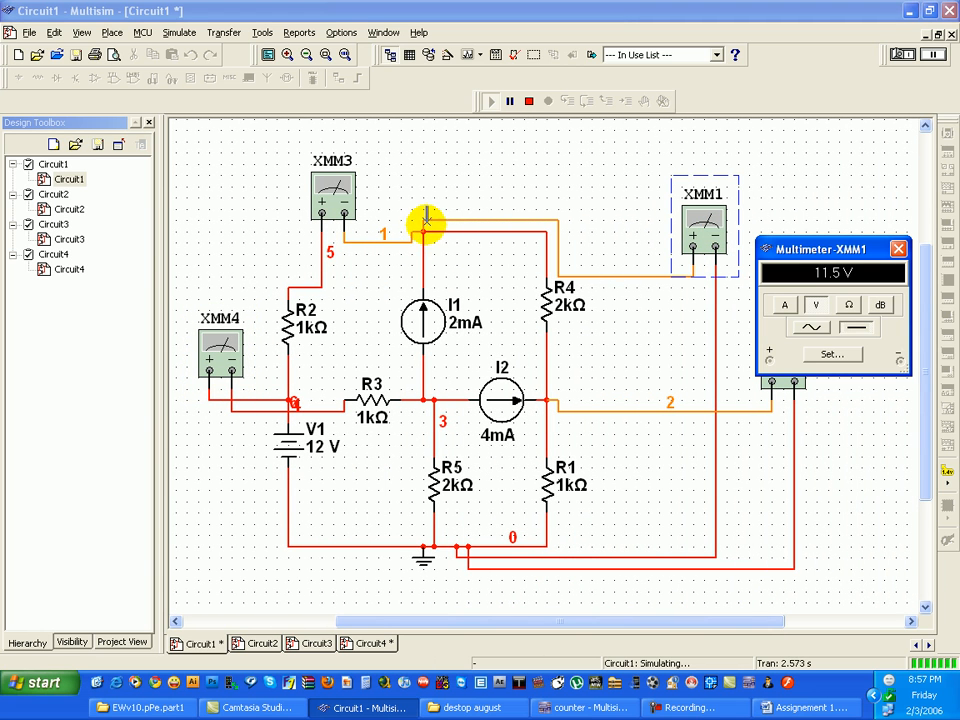
left_click(852, 307)
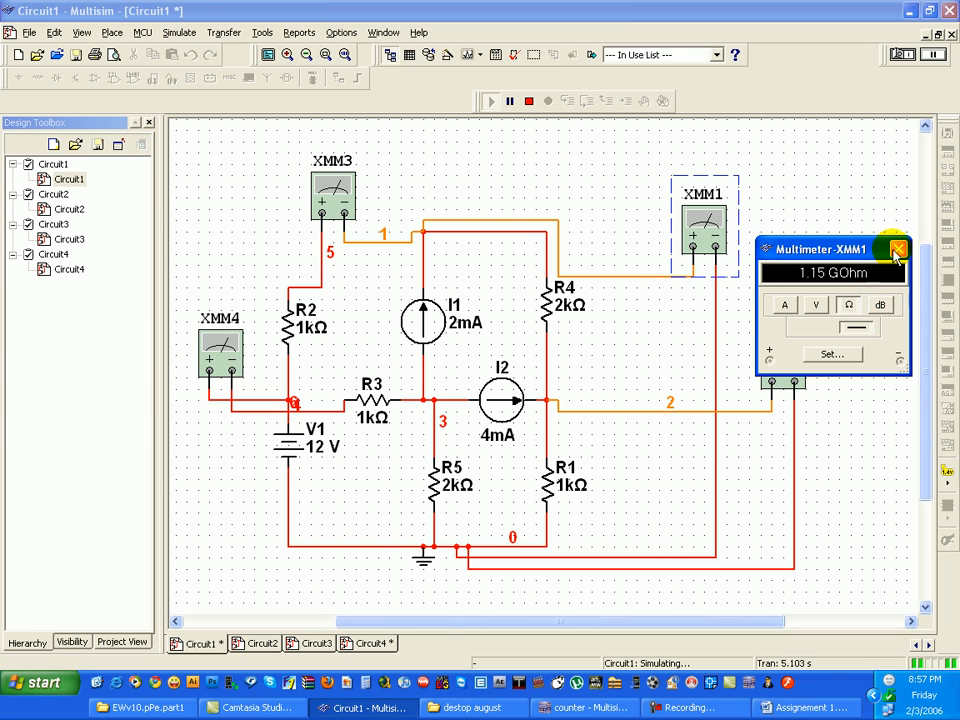
left_click(897, 250)
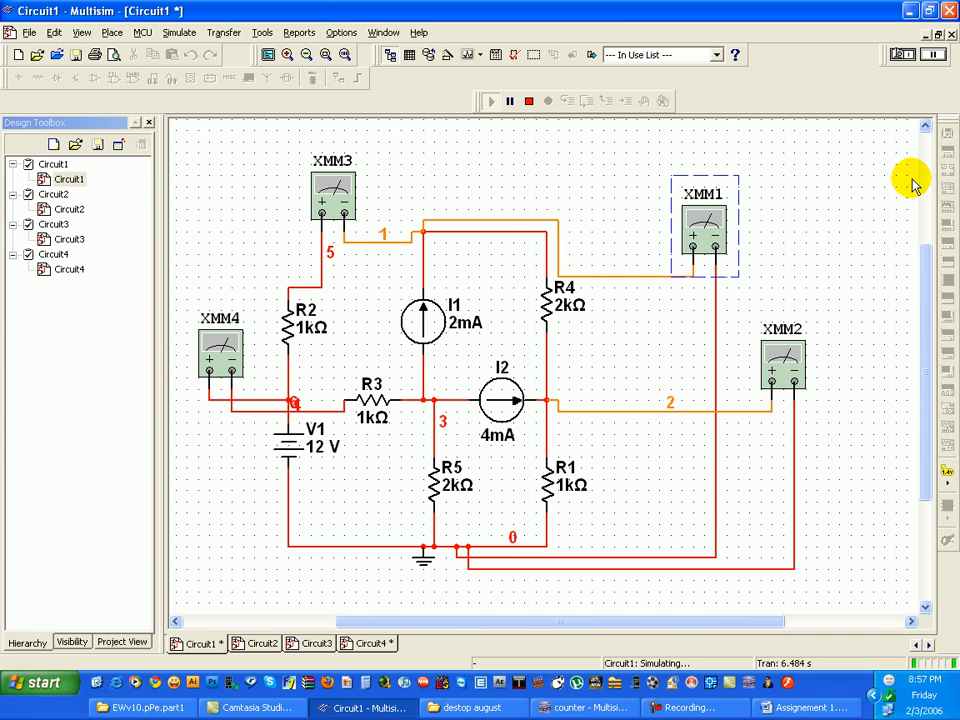
- Stop the simulation and delete the entire circuit, including the stray current source I3 below the sheet
left_click(529, 101)
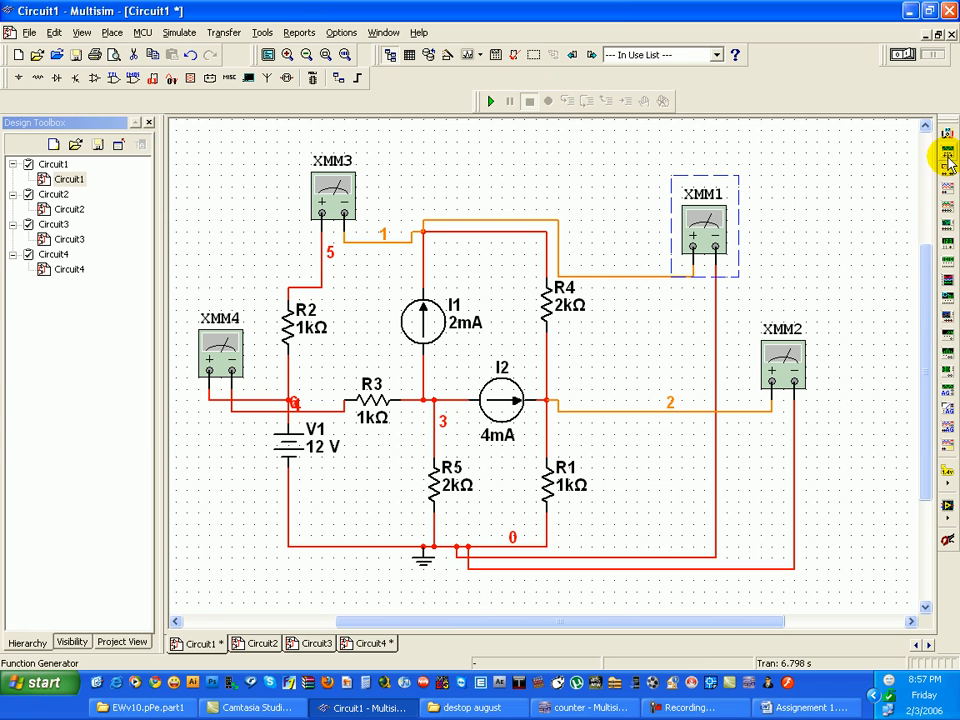
left_click_drag(760, 622, 667, 610)
scroll(570, 525, "down", 3)
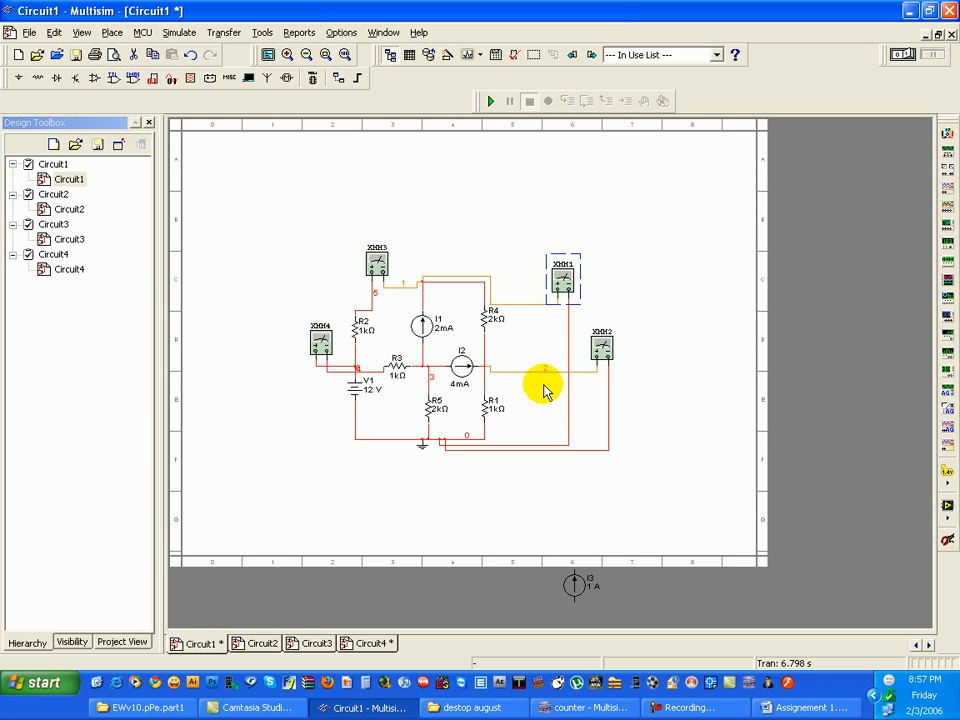
left_click_drag(636, 606, 305, 182)
key("Delete")
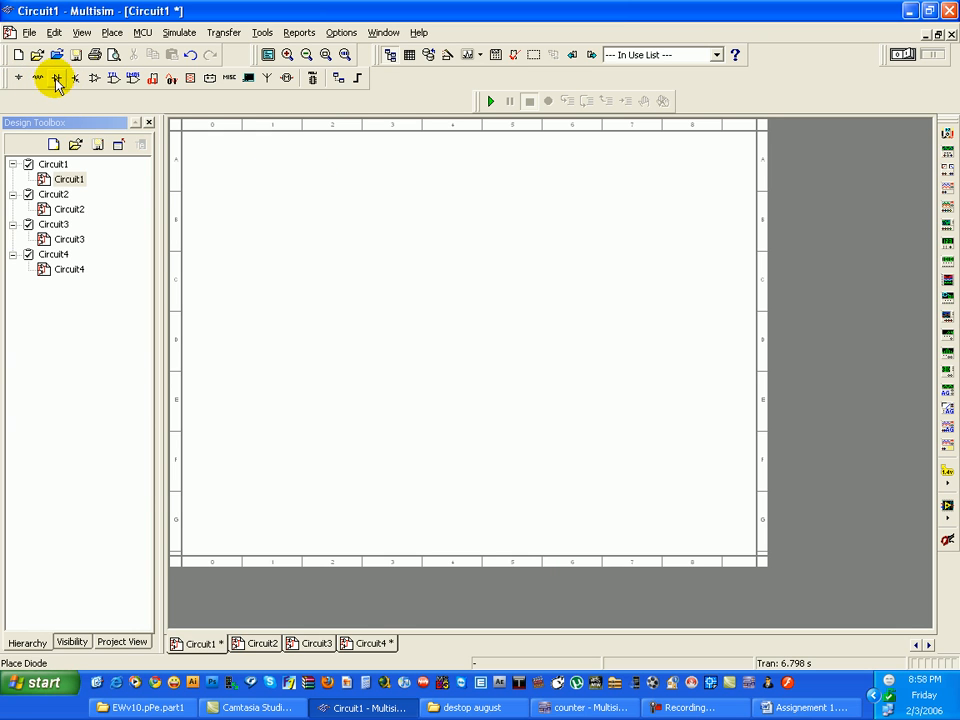
- Place an AC_POWER source from the POWER_SOURCES family on the empty sheet
left_click(27, 82)
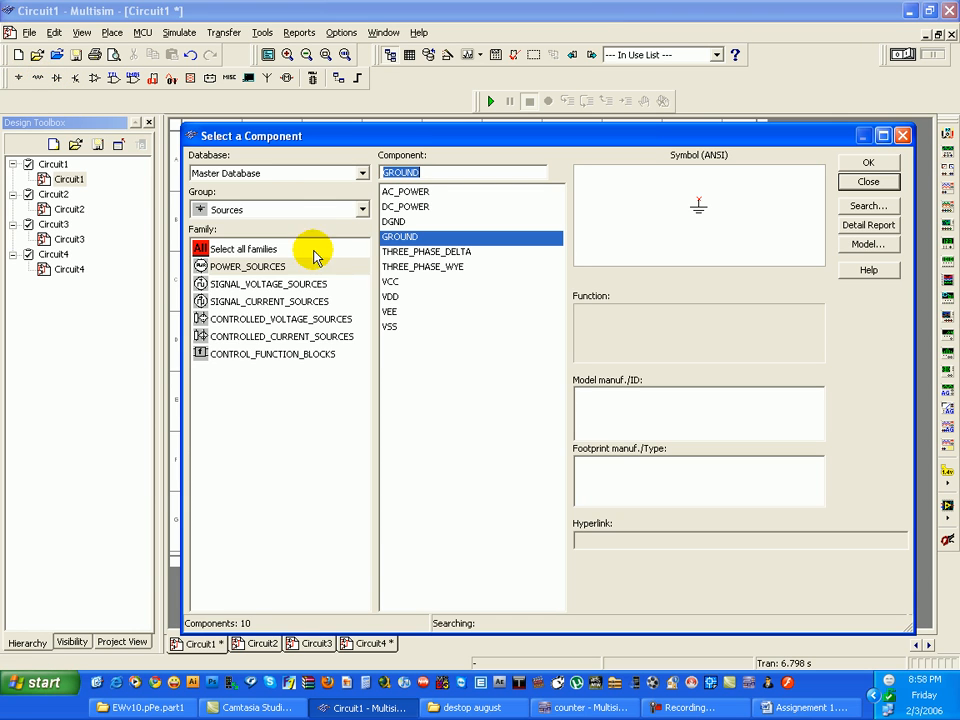
left_click(410, 192)
left_click(860, 162)
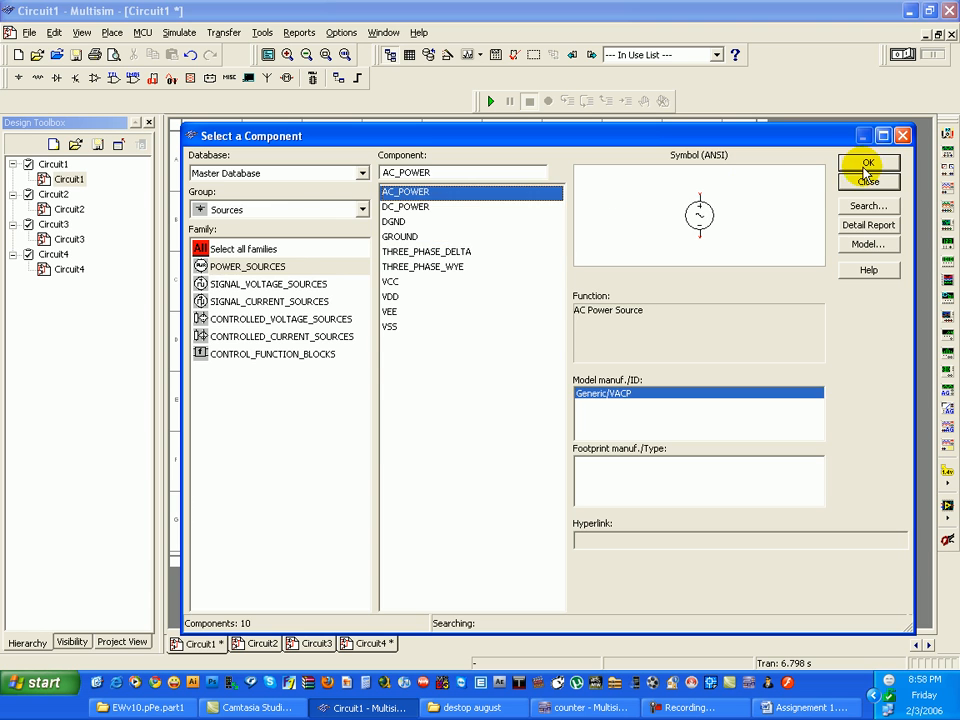
left_click(353, 293)
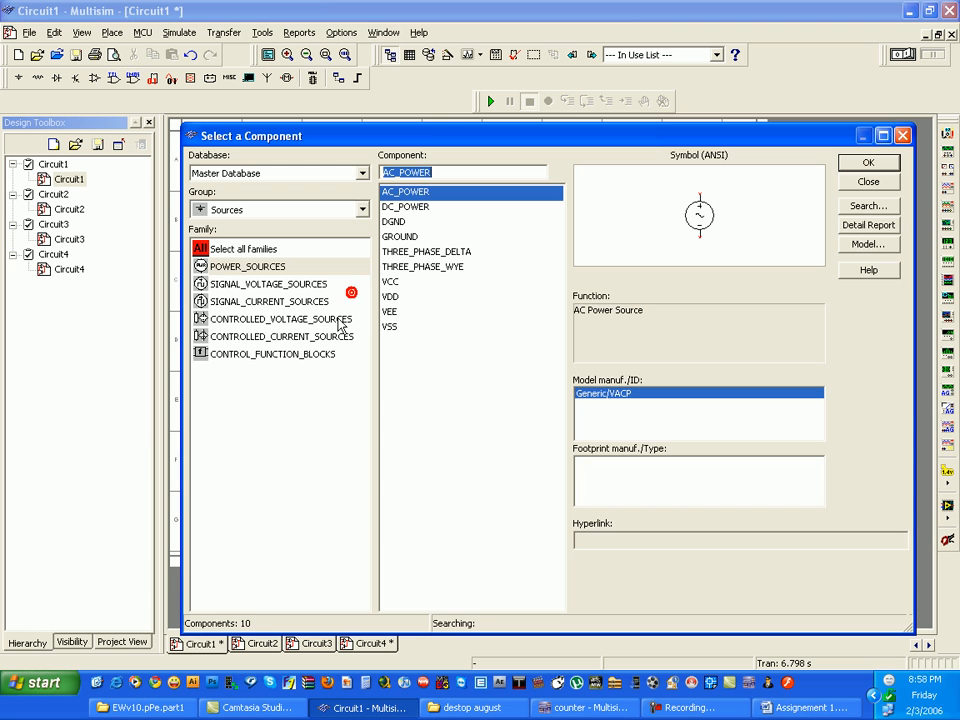
left_click(862, 181)
scroll(504, 369, "up", 2)
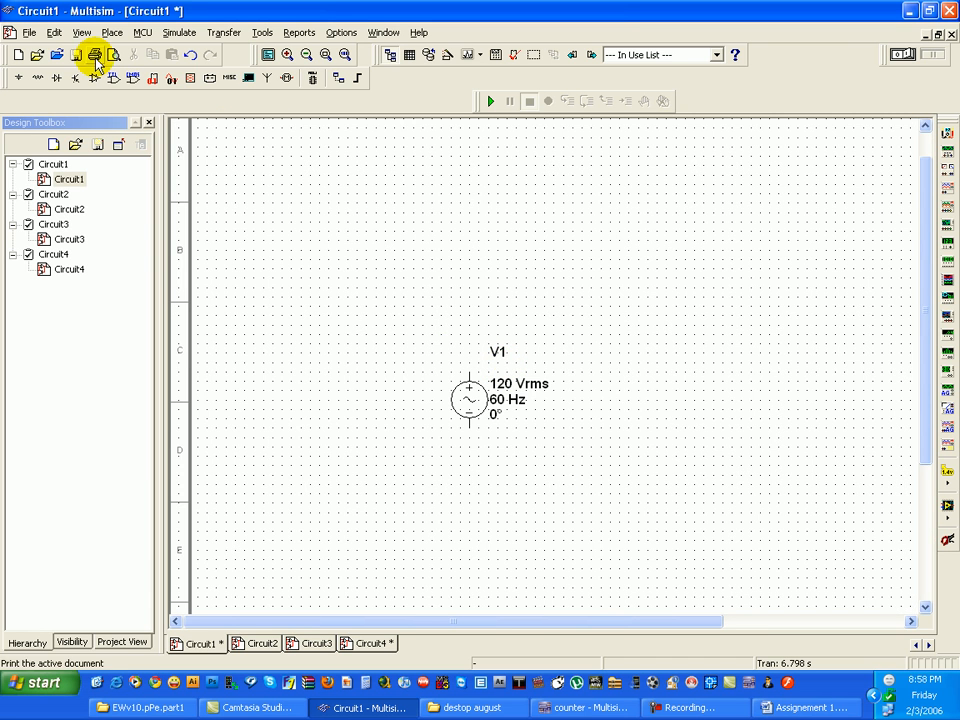
- Place a 7 kΩ resistor above and to the right of the AC source and discard the surplus second resistor
left_click(35, 77)
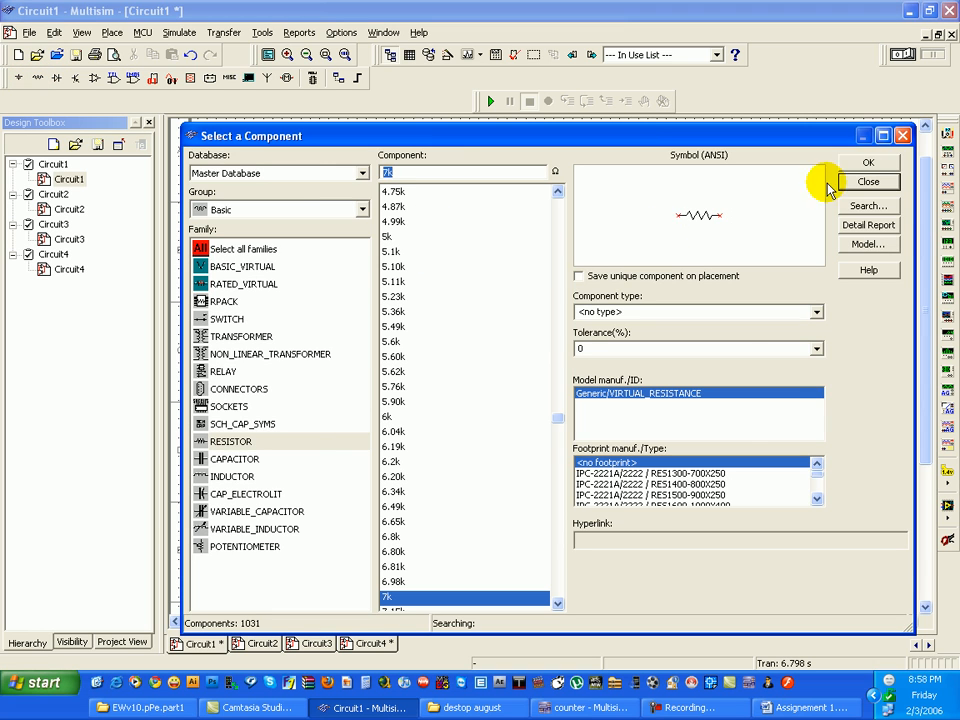
left_click(868, 163)
left_click(614, 337)
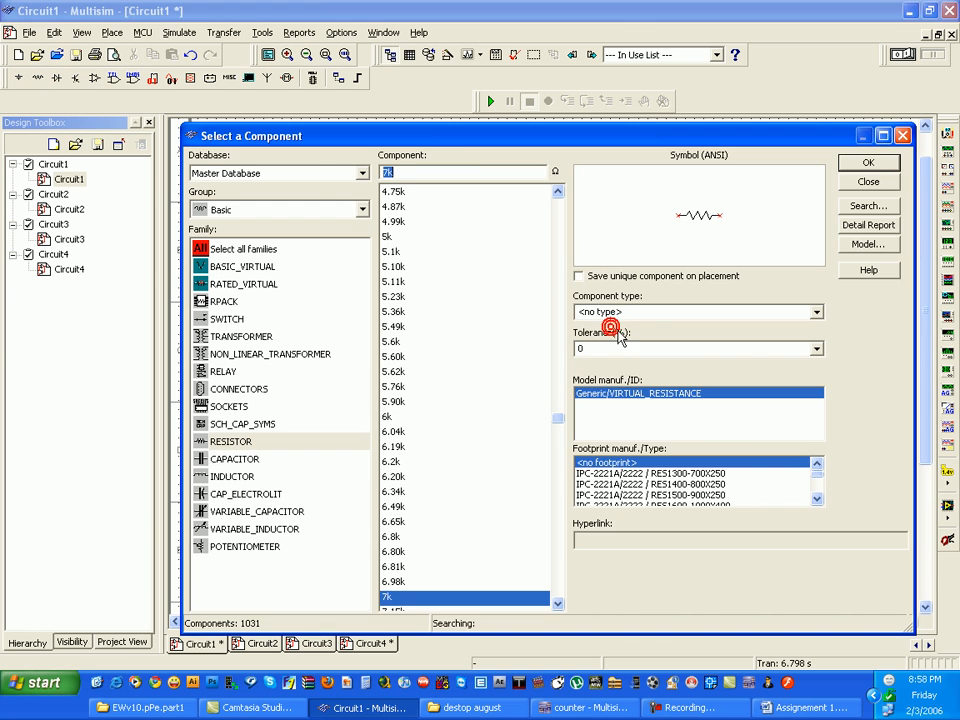
left_click(868, 162)
left_click(878, 190)
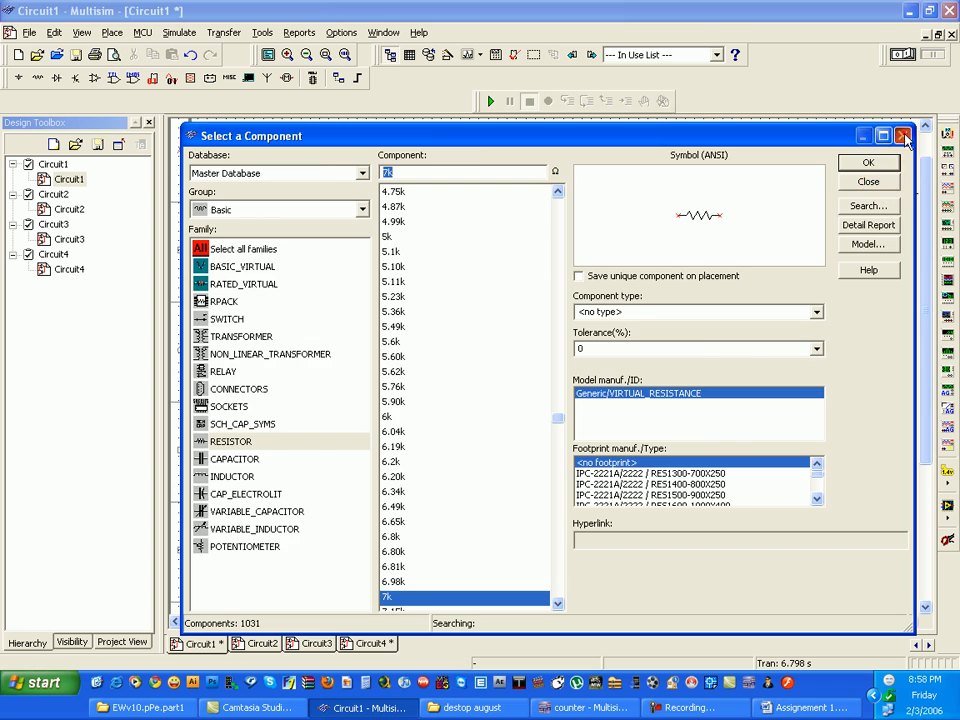
left_click(878, 182)
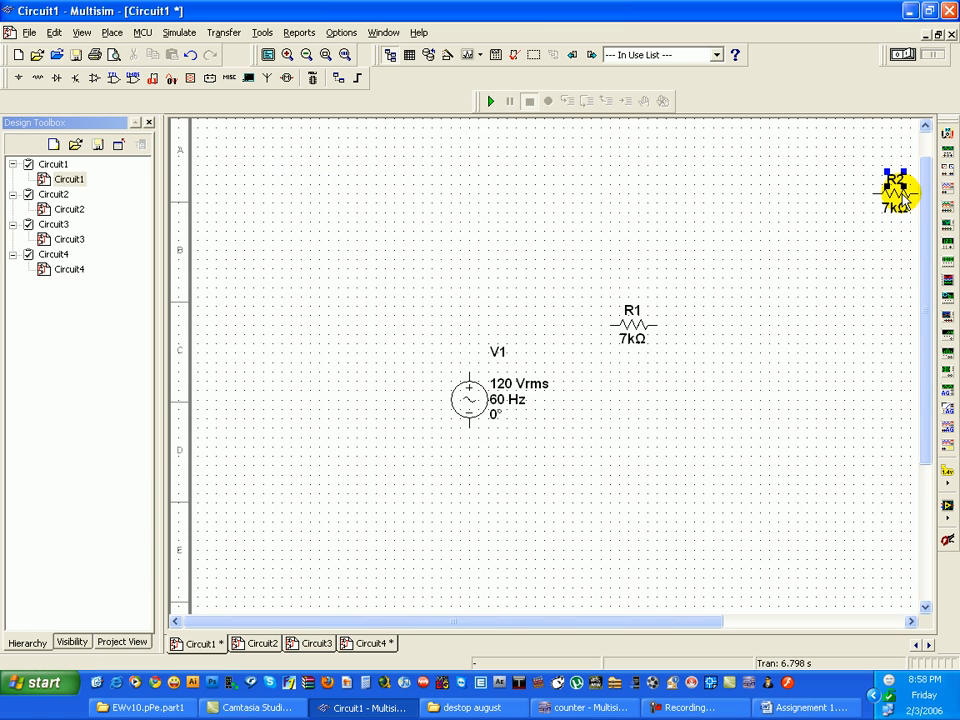
key("Escape")
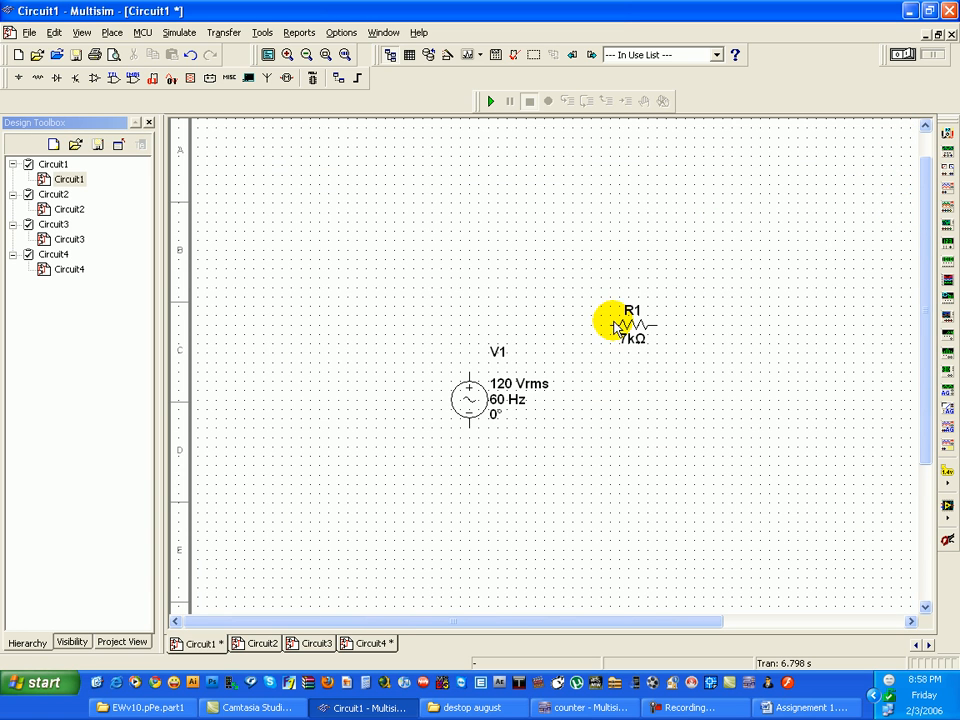
- Wire resistor R1 in a closed loop with both terminals of AC source V1
left_click(469, 375)
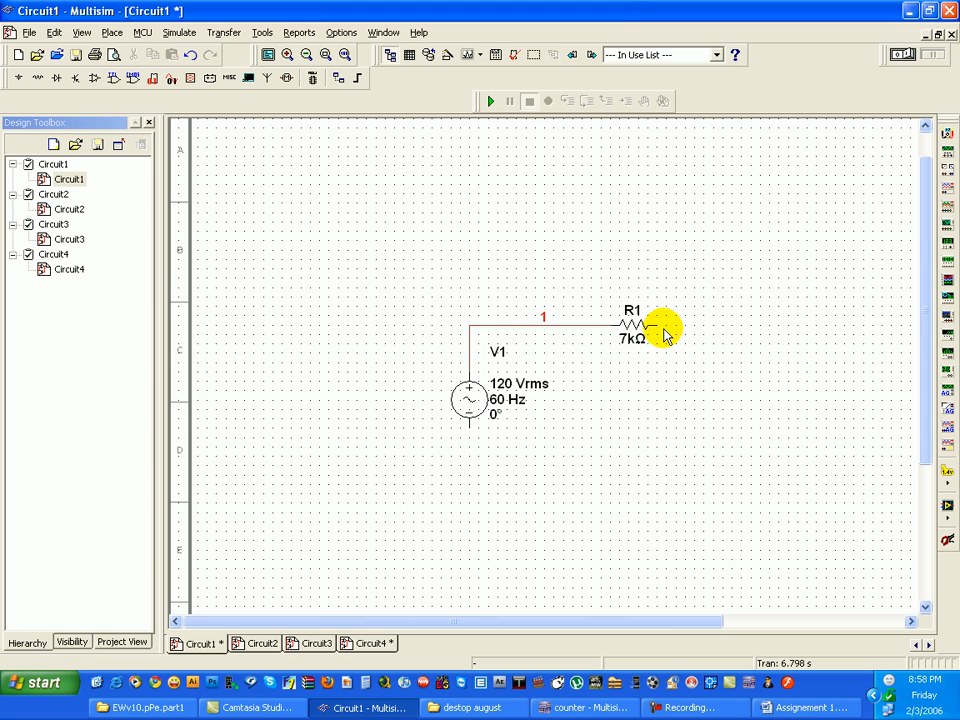
left_click(673, 431)
left_click(446, 461)
left_click(471, 435)
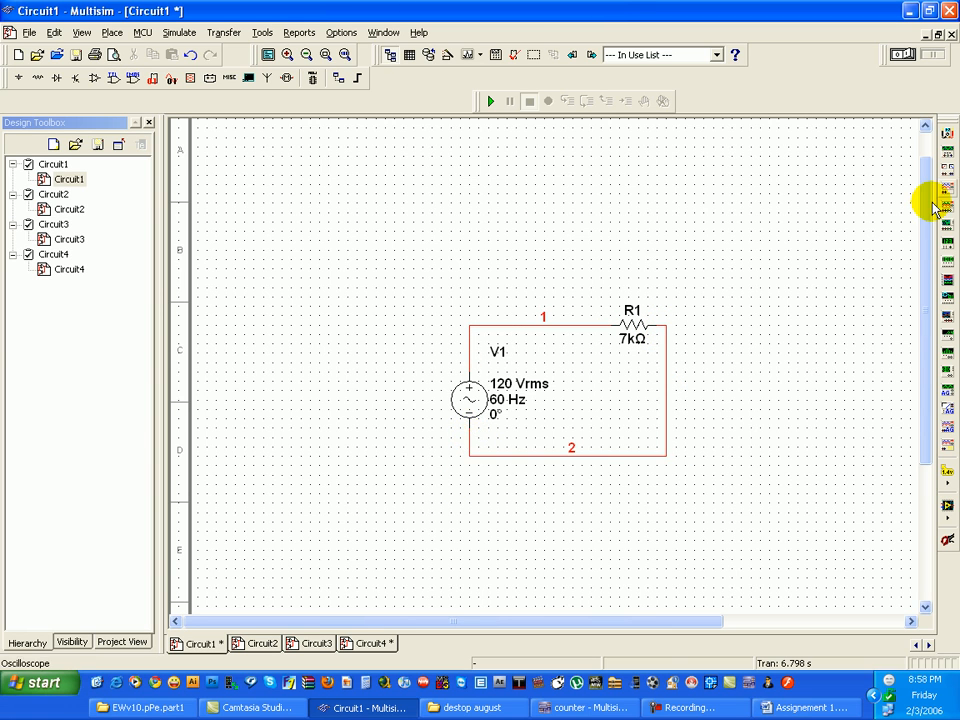
left_click(953, 172)
left_click(696, 232)
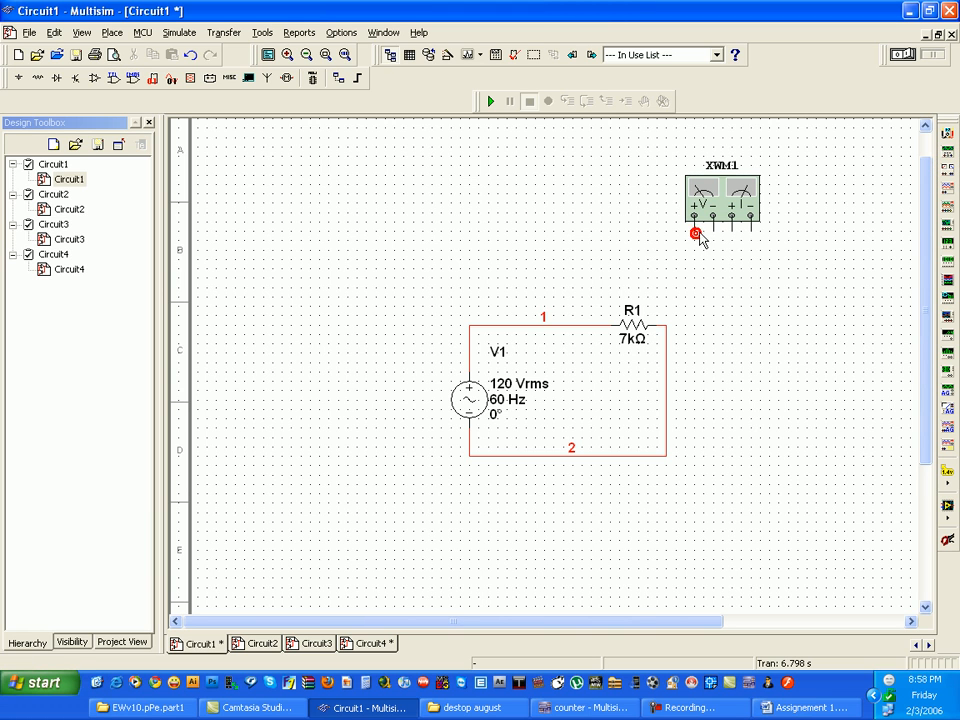
left_click(564, 326)
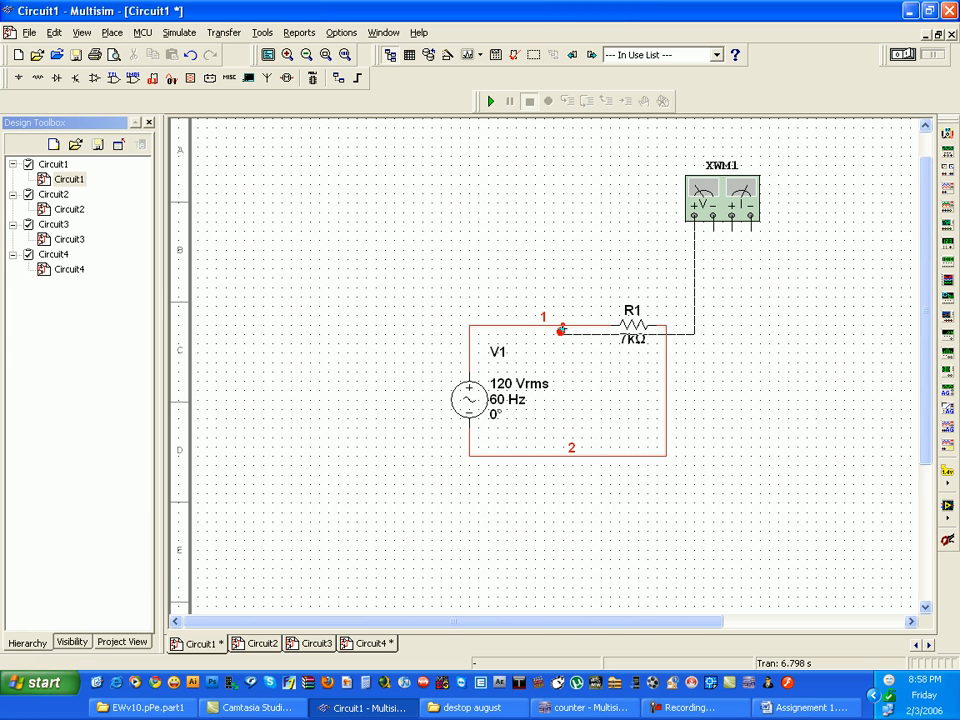
left_click(724, 208)
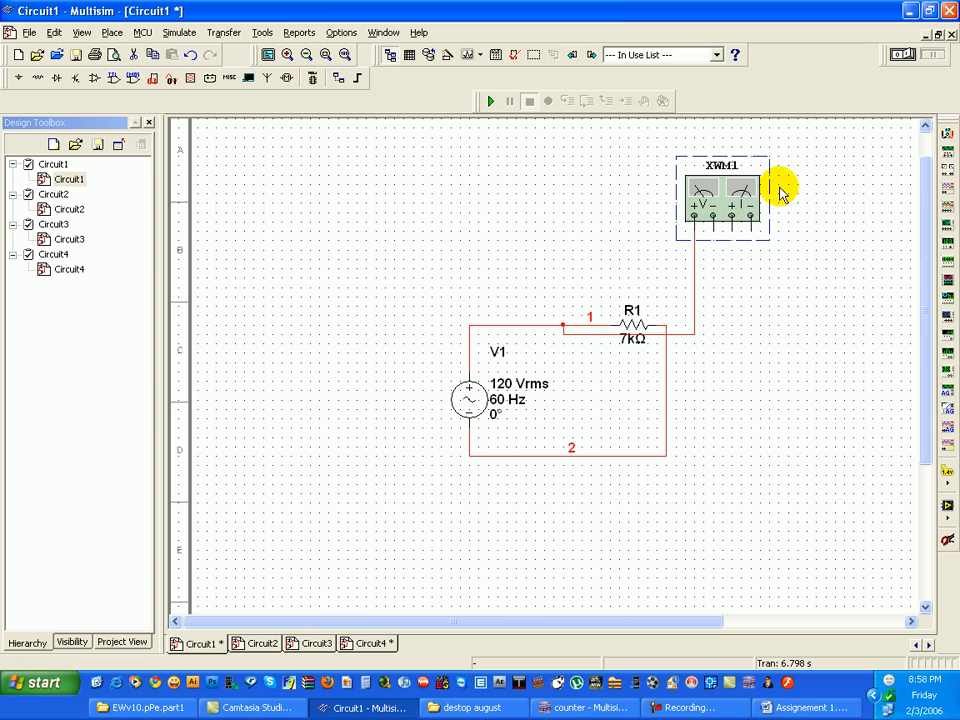
key("Delete")
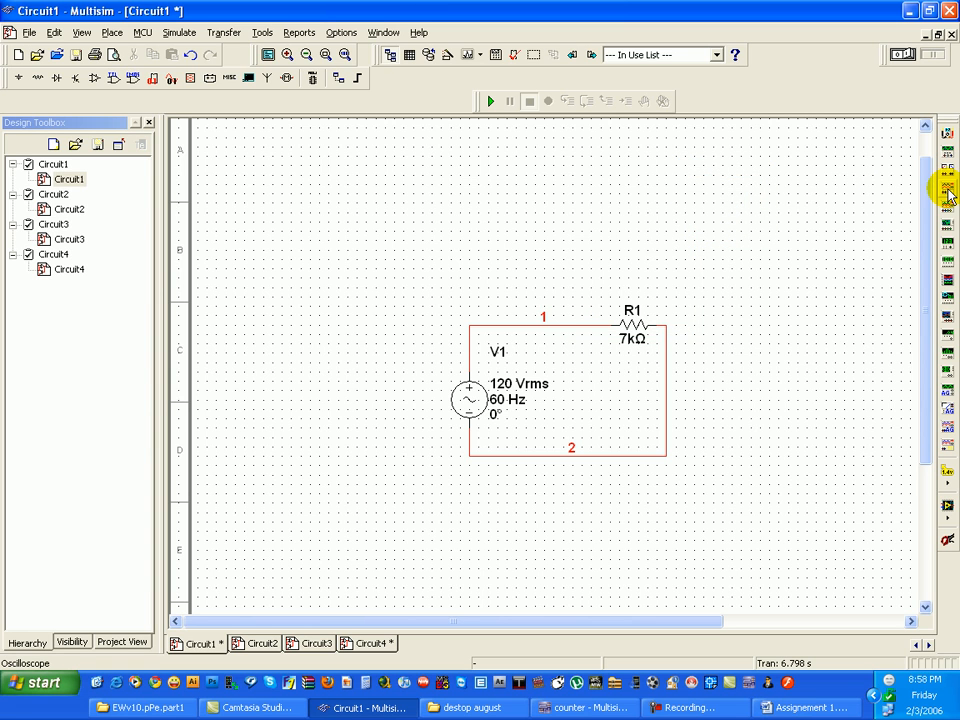
- Place an oscilloscope above the circuit and wire channel A plus to the V1–R1 wire and minus to the return wire
left_click(948, 195)
left_click(685, 245)
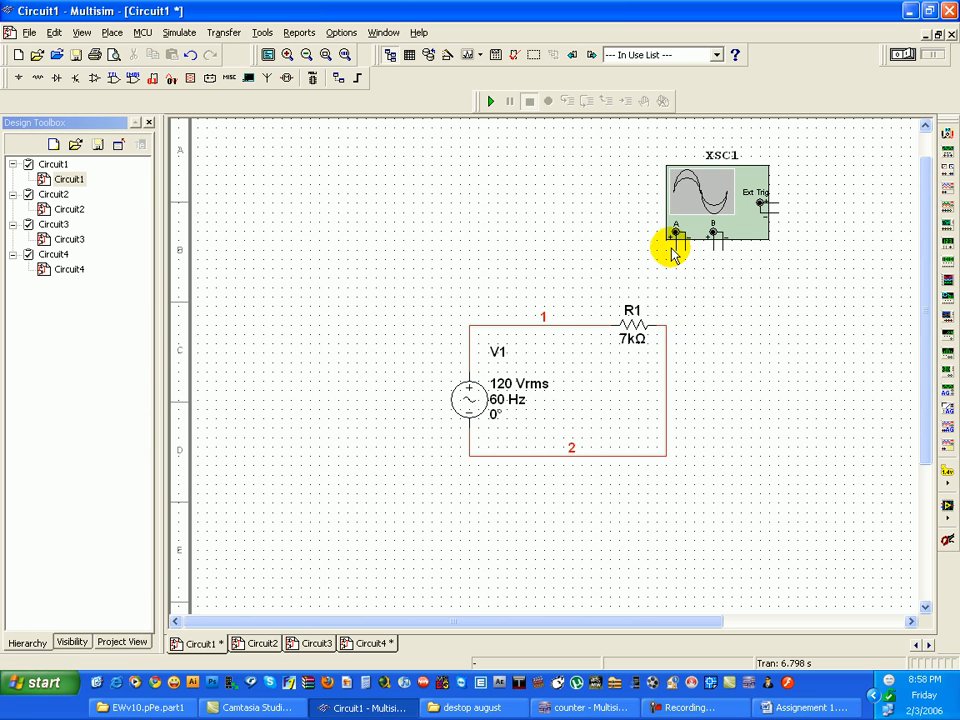
left_click(672, 250)
left_click(565, 322)
left_click(601, 460)
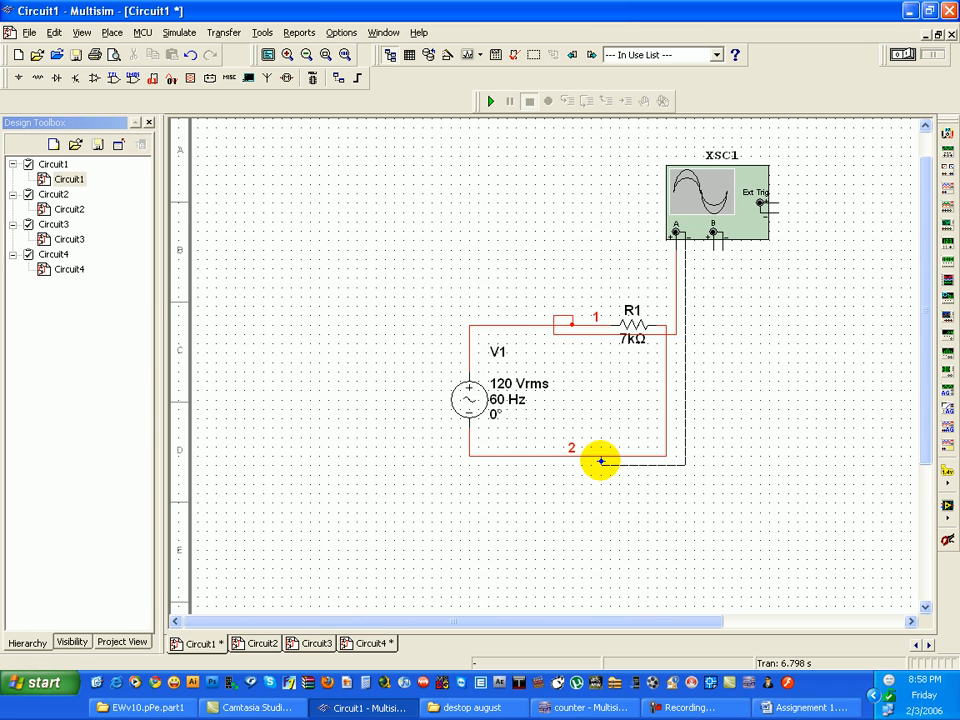
- Place a GROUND component on the return wire between R1 and V1
left_click(18, 78)
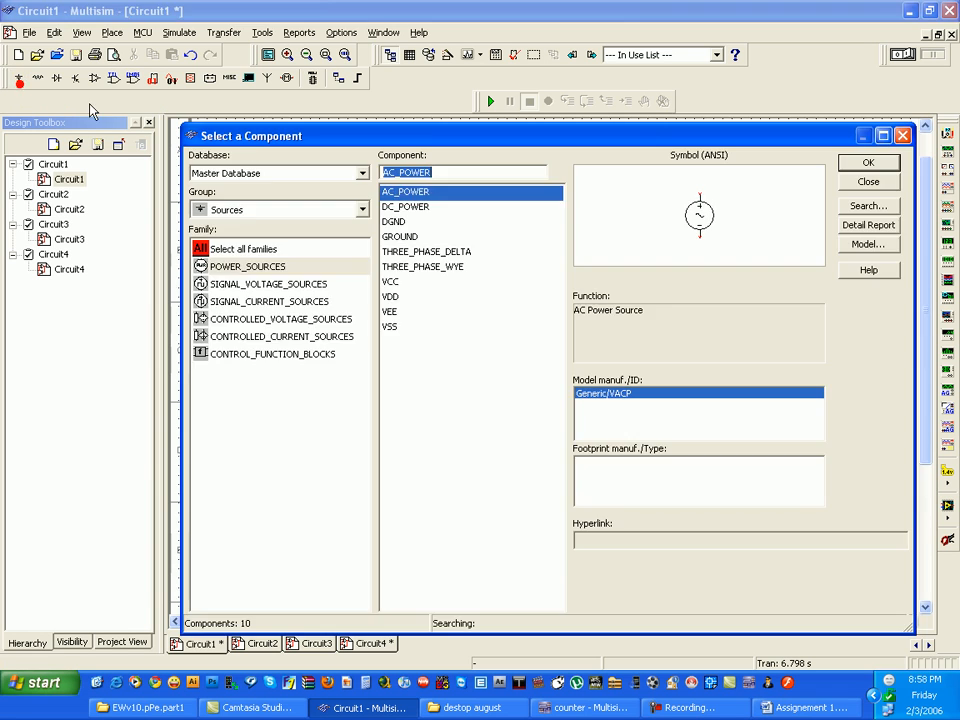
left_click(399, 236)
left_click(868, 162)
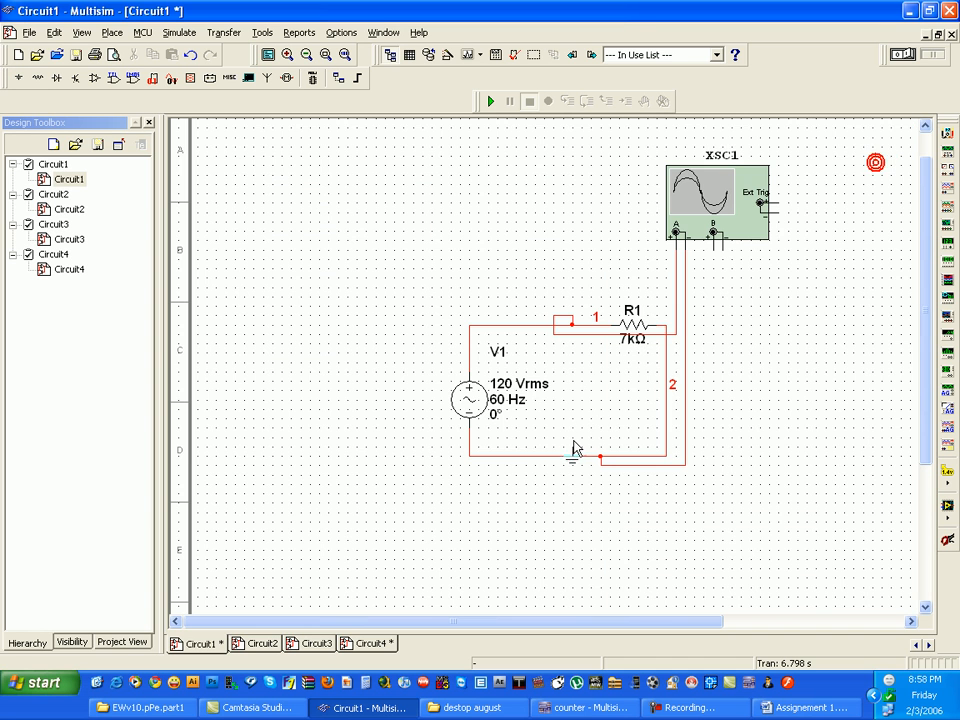
left_click(551, 462)
left_click(866, 184)
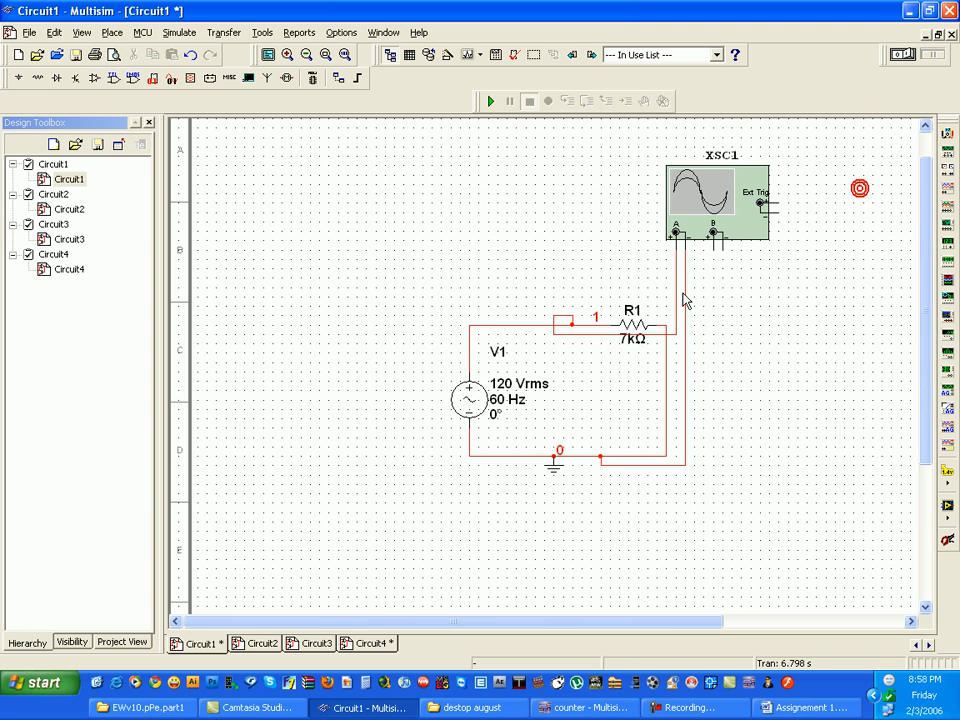
- Run the simulation, open the oscilloscope display and set its timebase scale to 20 ms/Div
left_click(492, 101)
double_click(754, 189)
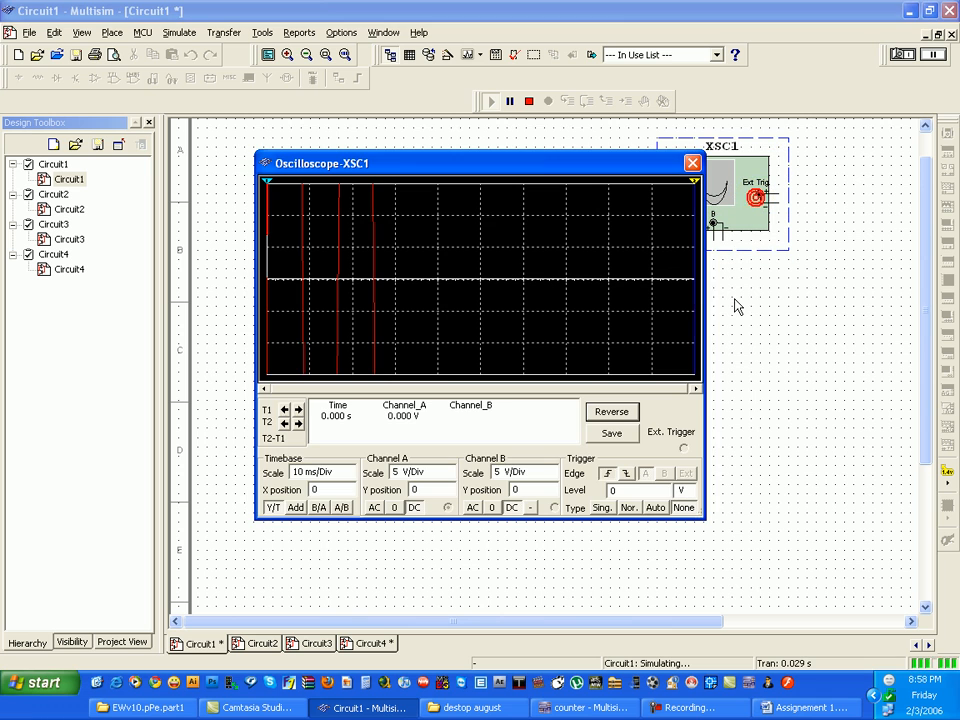
left_click(350, 476)
left_click(350, 476)
left_click(351, 468)
left_click(351, 468)
left_click(351, 468)
left_click(351, 468)
left_click(351, 468)
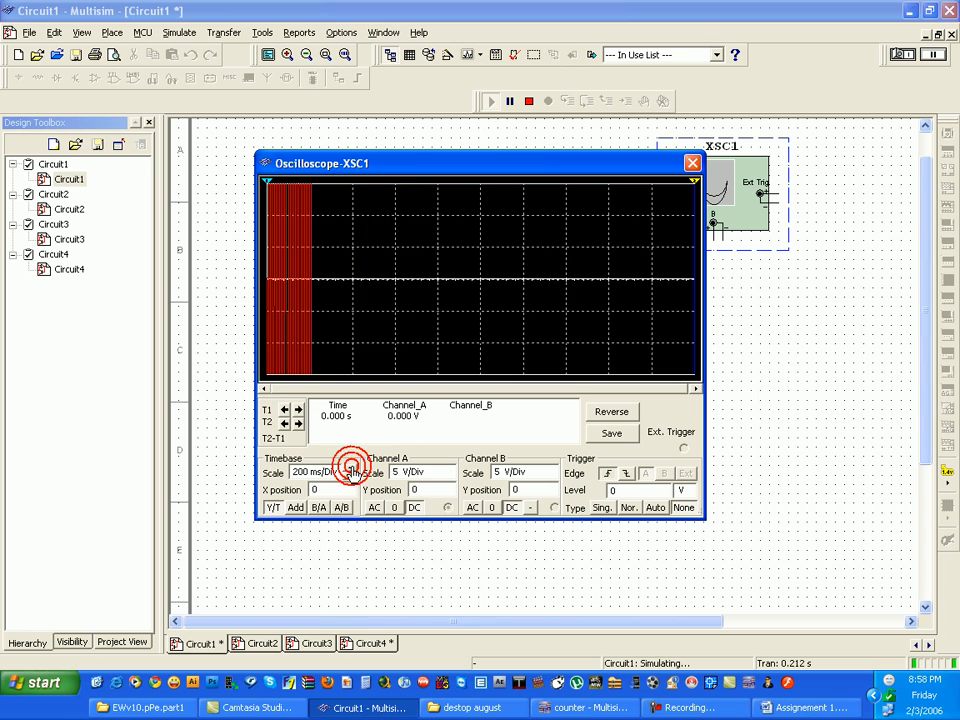
left_click(350, 477)
left_click(350, 477)
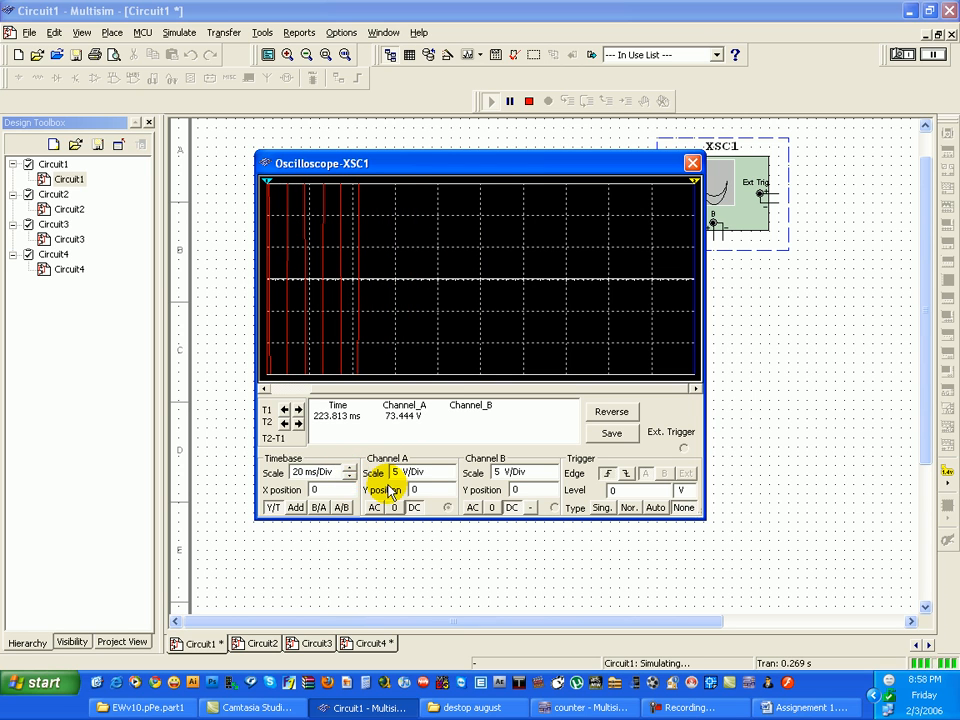
- Set the oscilloscope's channel A scale to 200 V/Div and examine the source's sine wave
left_click(450, 470)
left_click(450, 470)
left_click(450, 470)
left_click(450, 470)
left_click(450, 470)
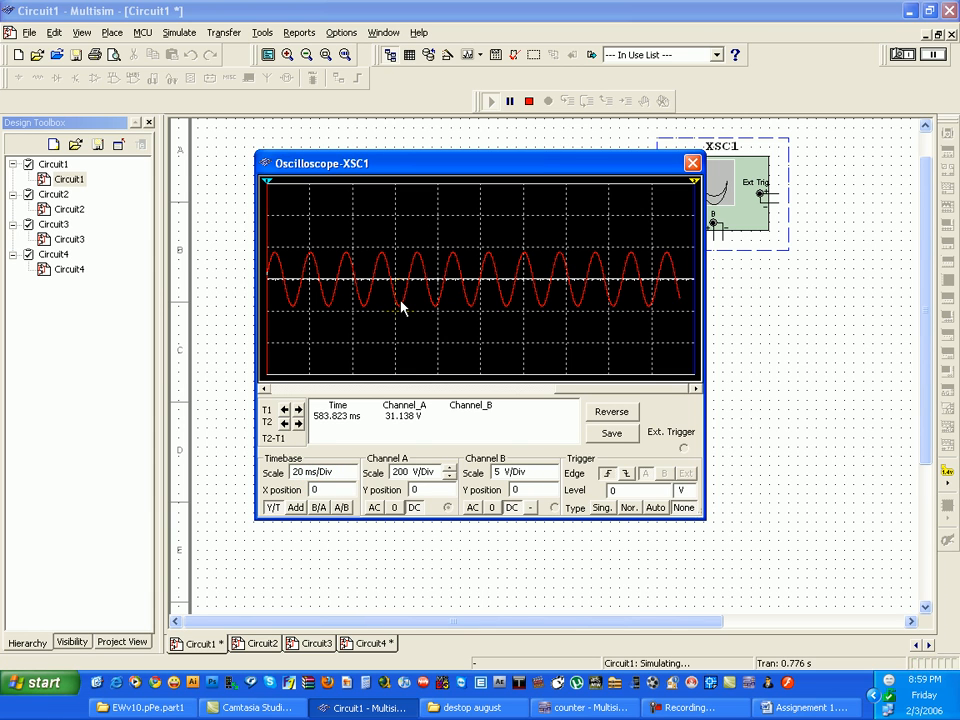
- Stop the simulation and delete the whole AC source circuit together with the oscilloscope
left_click(693, 163)
left_click(529, 100)
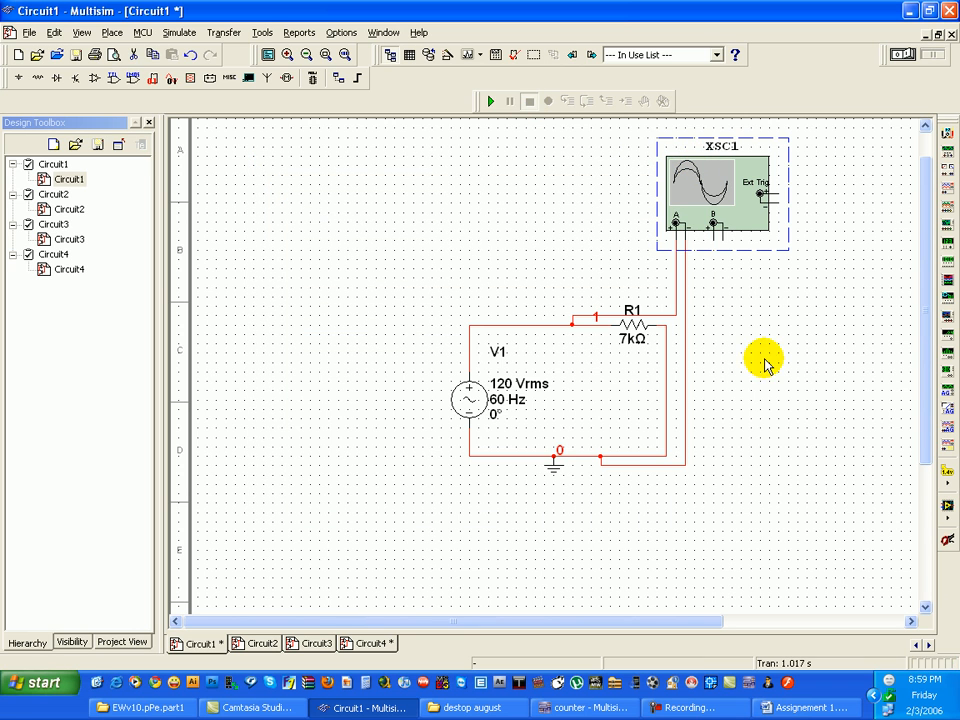
left_click_drag(857, 521, 463, 141)
key("Delete")
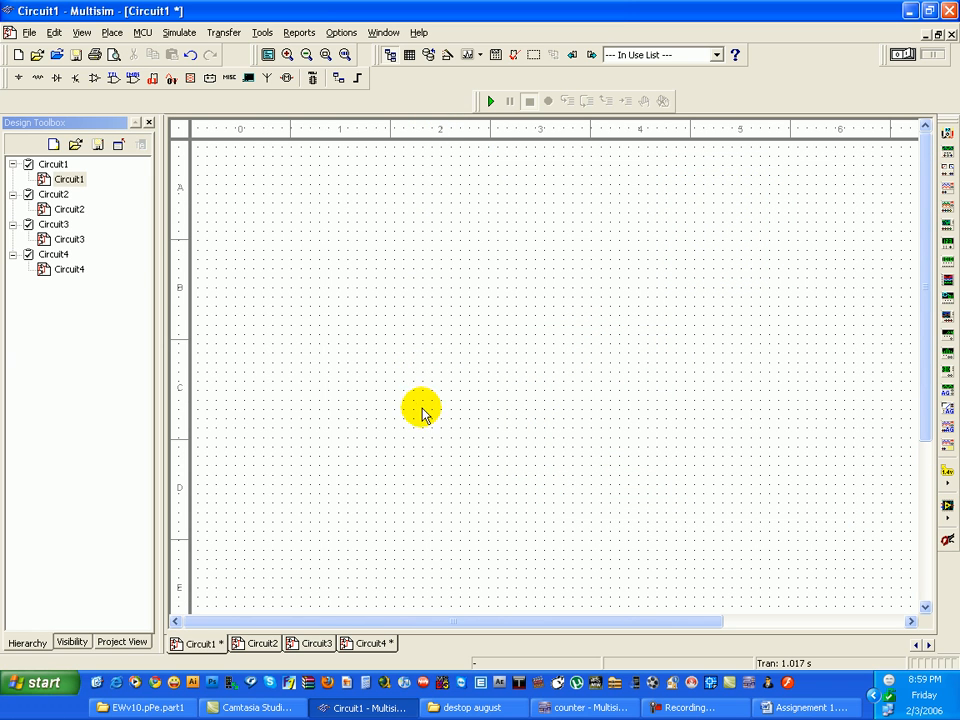
- Switch to the counter design in the other Multisim window and hide its Spreadsheet View
left_click(590, 708)
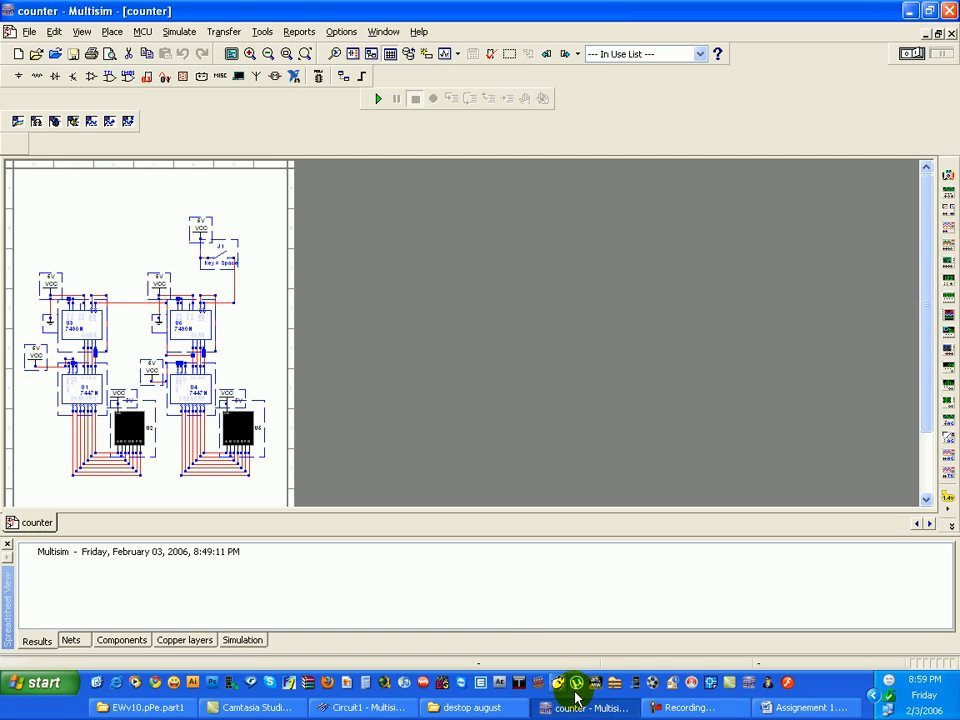
scroll(92, 326, "up", 1)
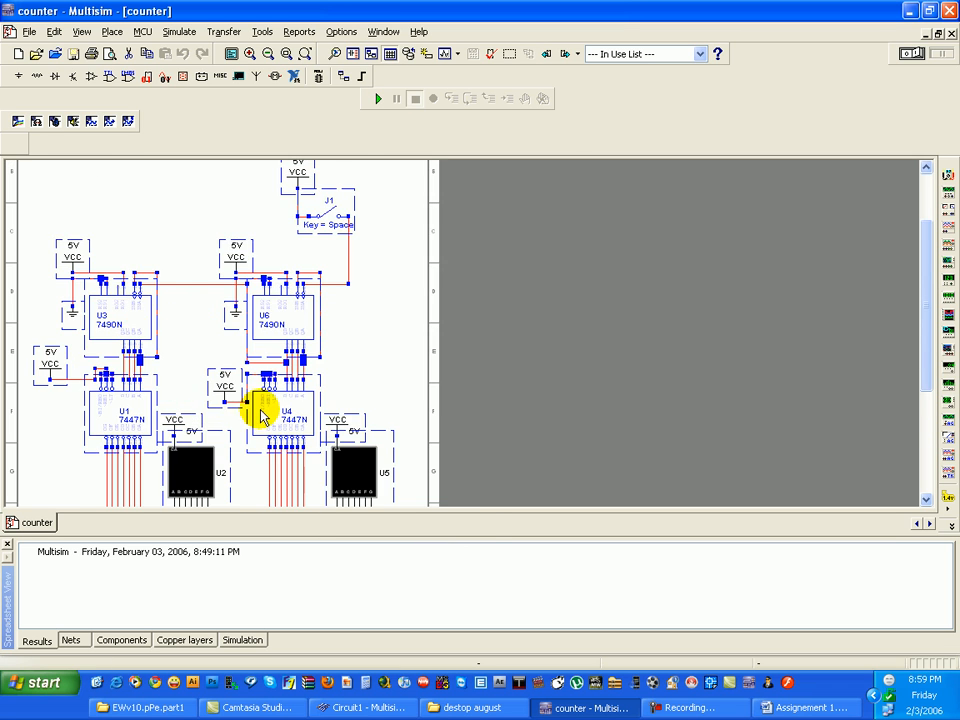
scroll(262, 412, "up", 1)
mouse_move(930, 333)
left_mouse_down()
mouse_move(937, 257)
mouse_move(936, 348)
left_mouse_up()
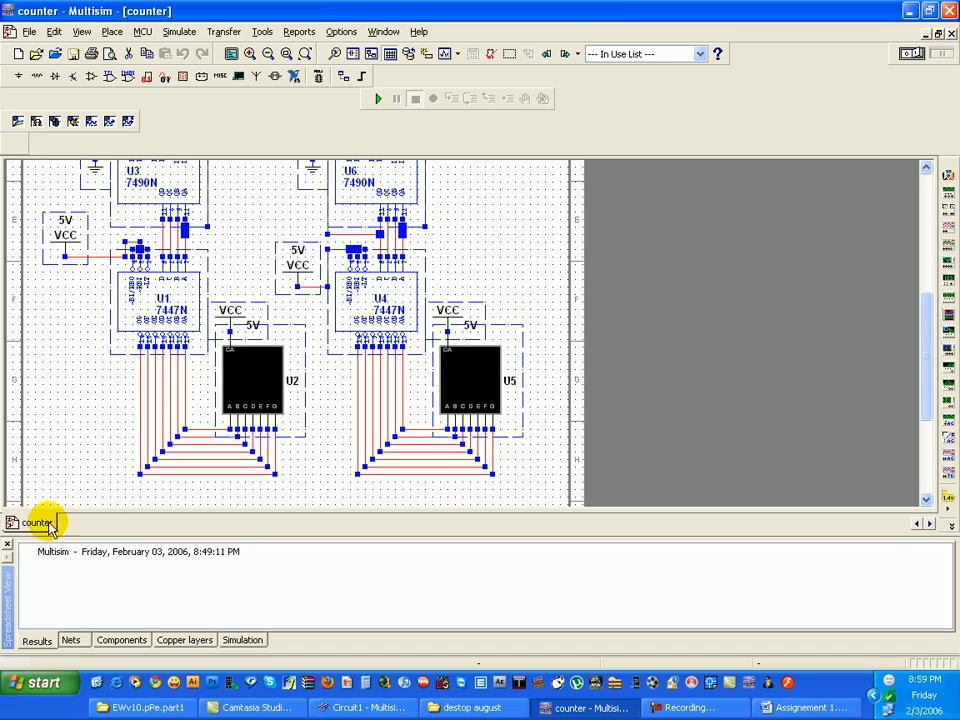
left_click(7, 544)
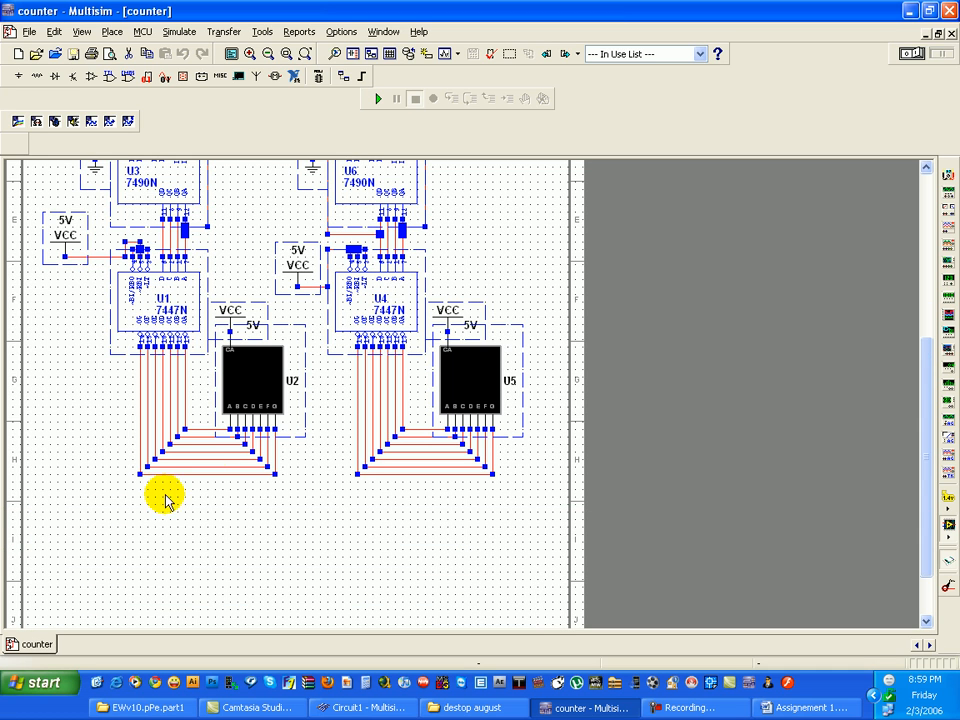
- Run the counter simulation and operate switch J1 to watch the two seven-segment displays count
left_click_drag(926, 380, 936, 315)
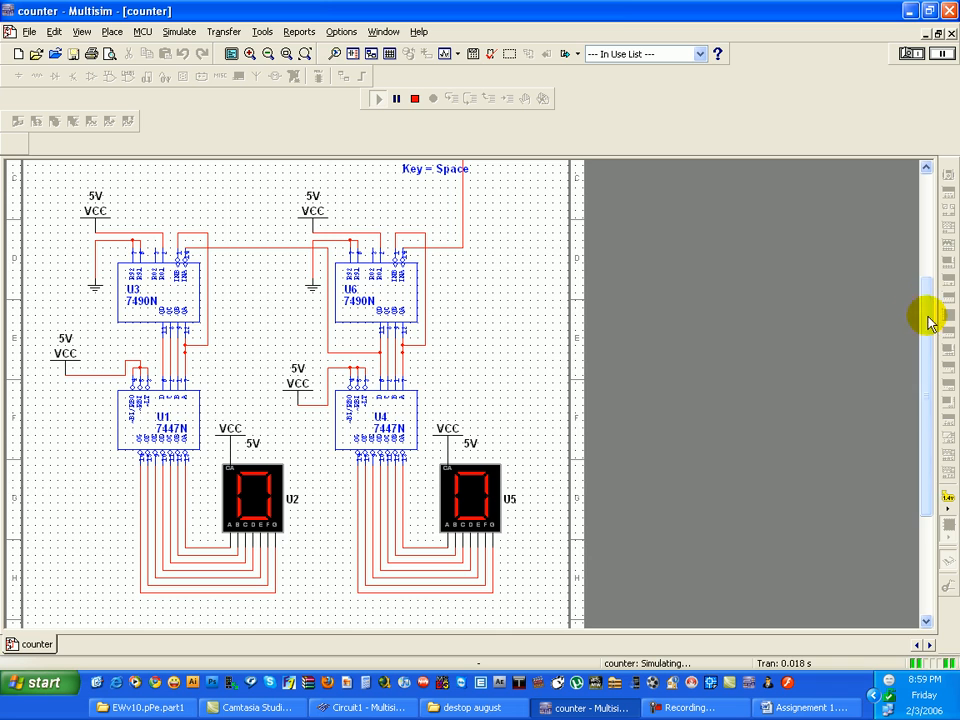
left_click_drag(928, 319, 928, 313)
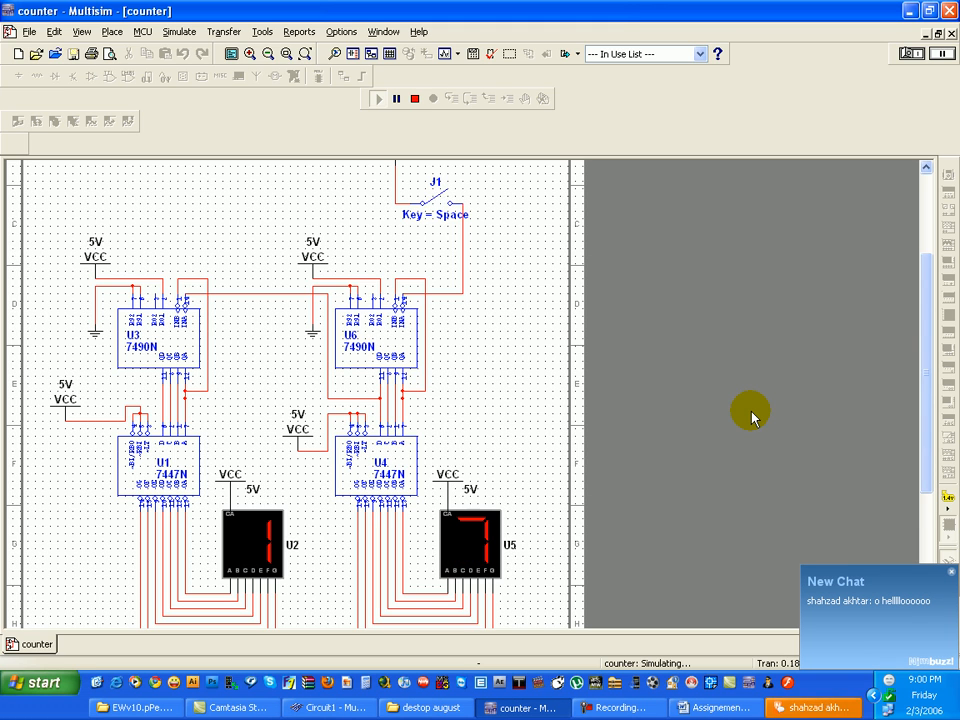
- Toggle switch J1 again to advance the count on the two seven-segment displays of the running simulation
key("space")
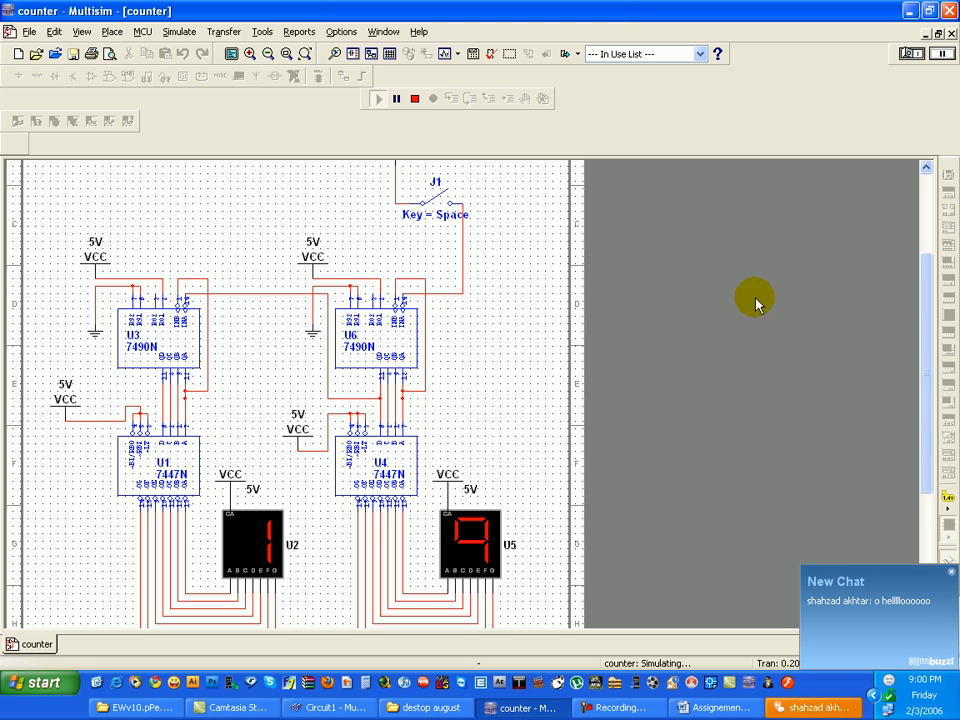
- Close the incoming chat conversation and sign out of the Nimbuzz messenger while the counter simulation keeps running
right_click(877, 711)
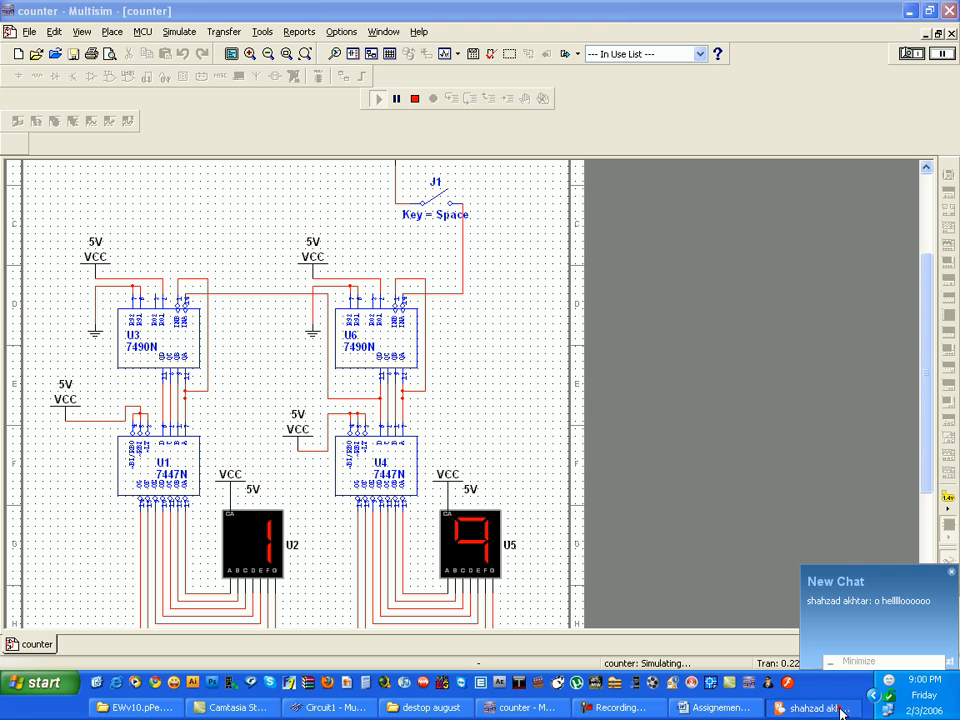
left_click(885, 701)
left_click(873, 696)
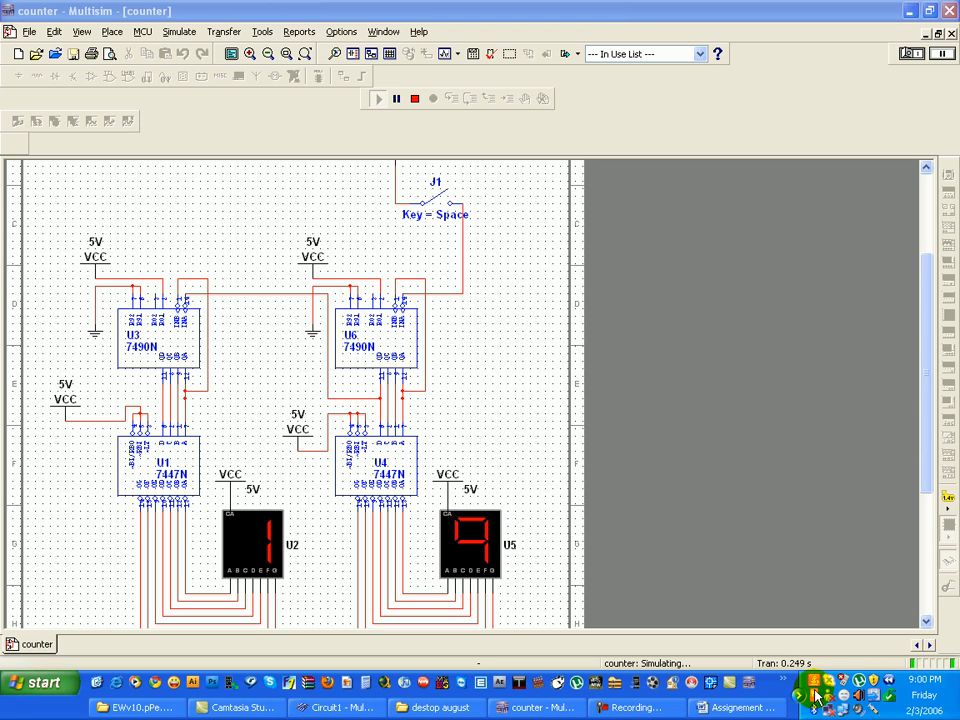
right_click(831, 692)
left_click(849, 640)
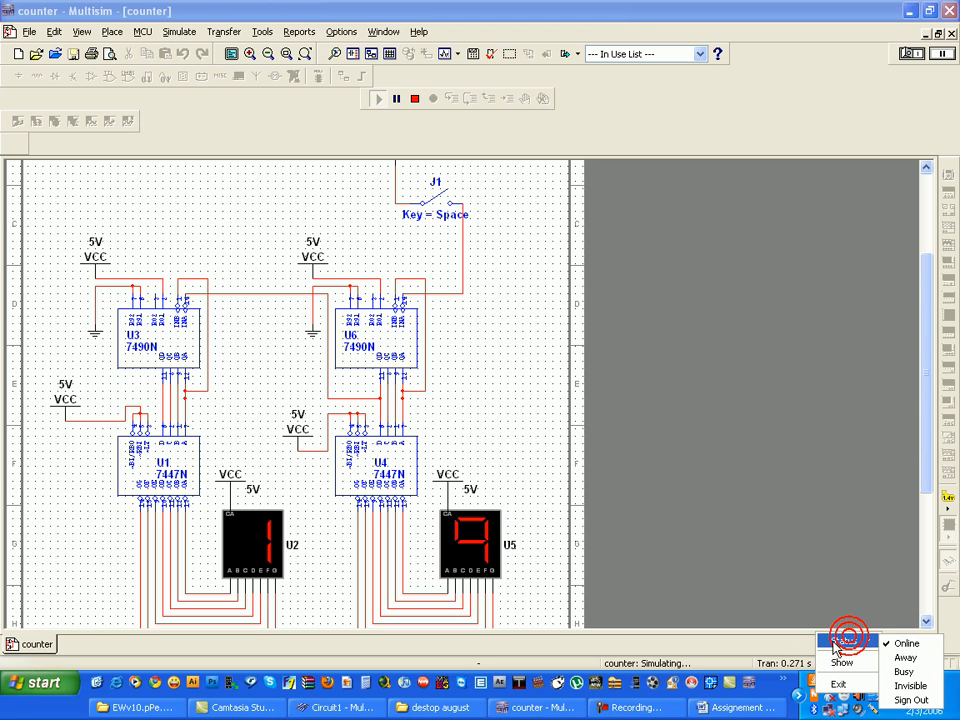
left_click(930, 702)
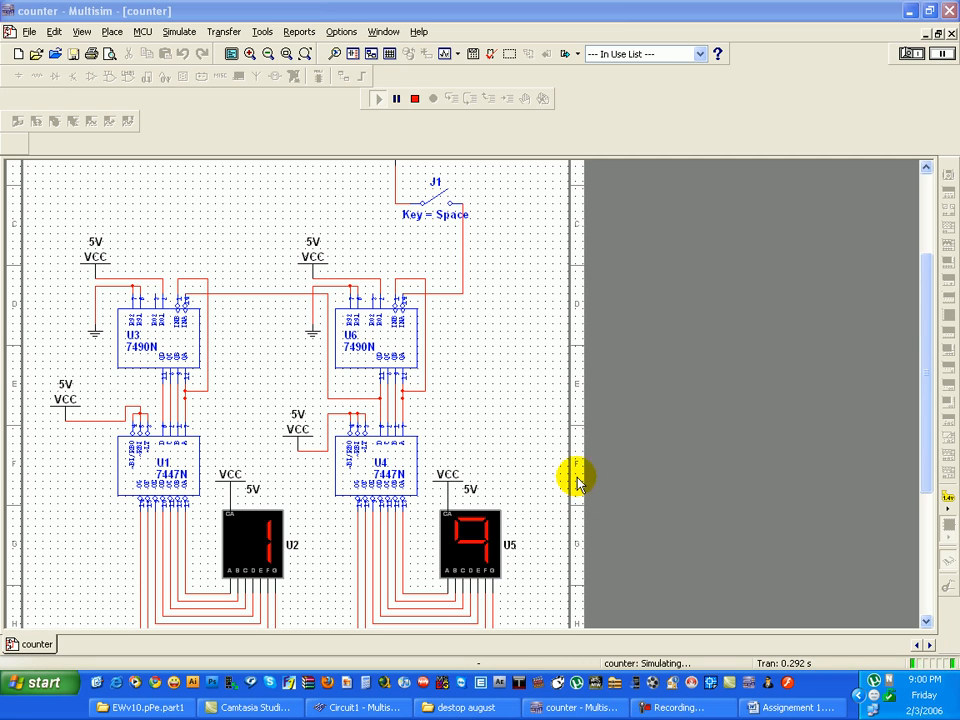
- Stop the counter simulation
left_click(398, 104)
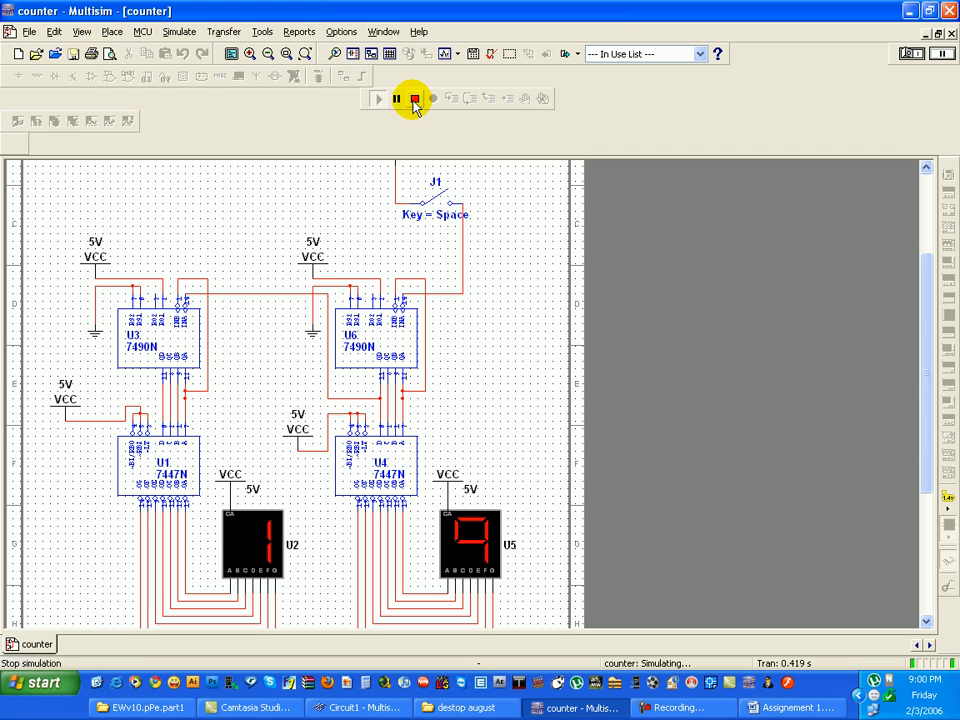
left_click(415, 100)
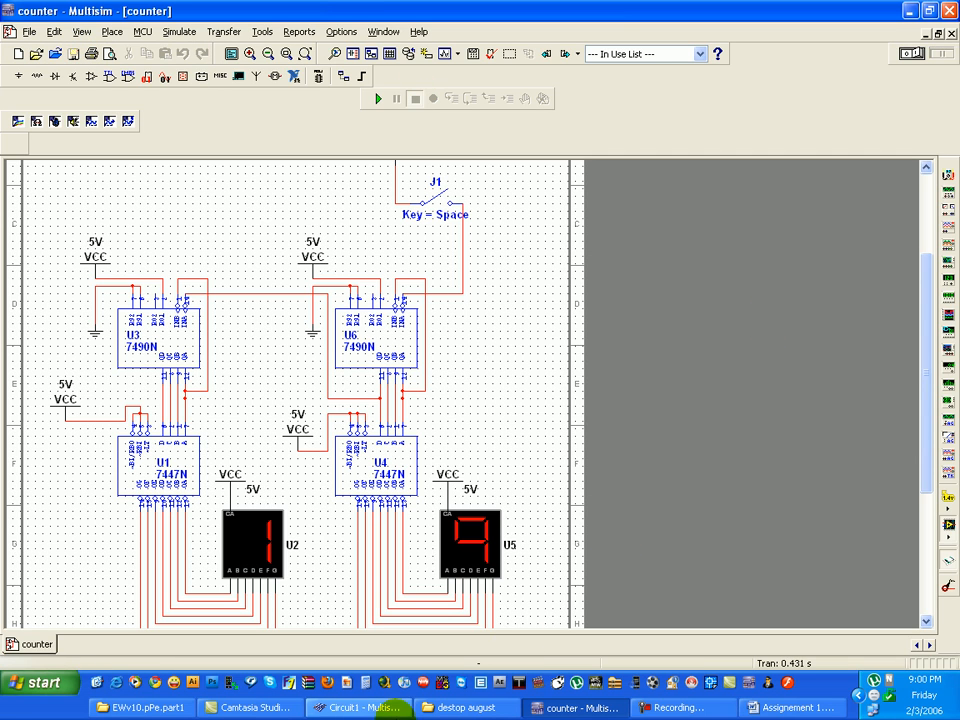
left_click(676, 710)
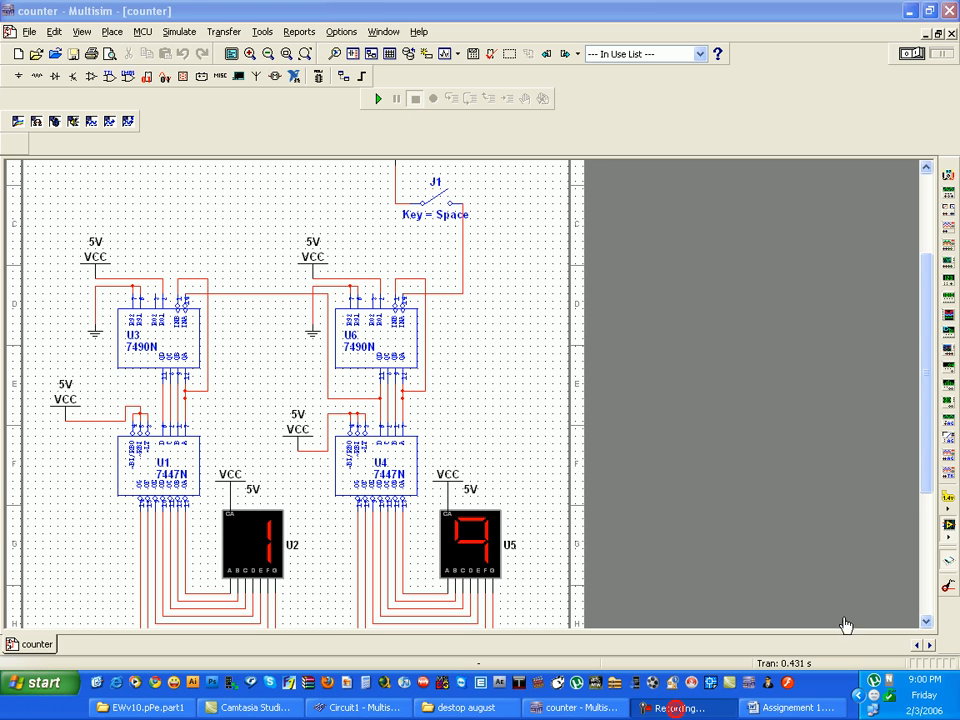